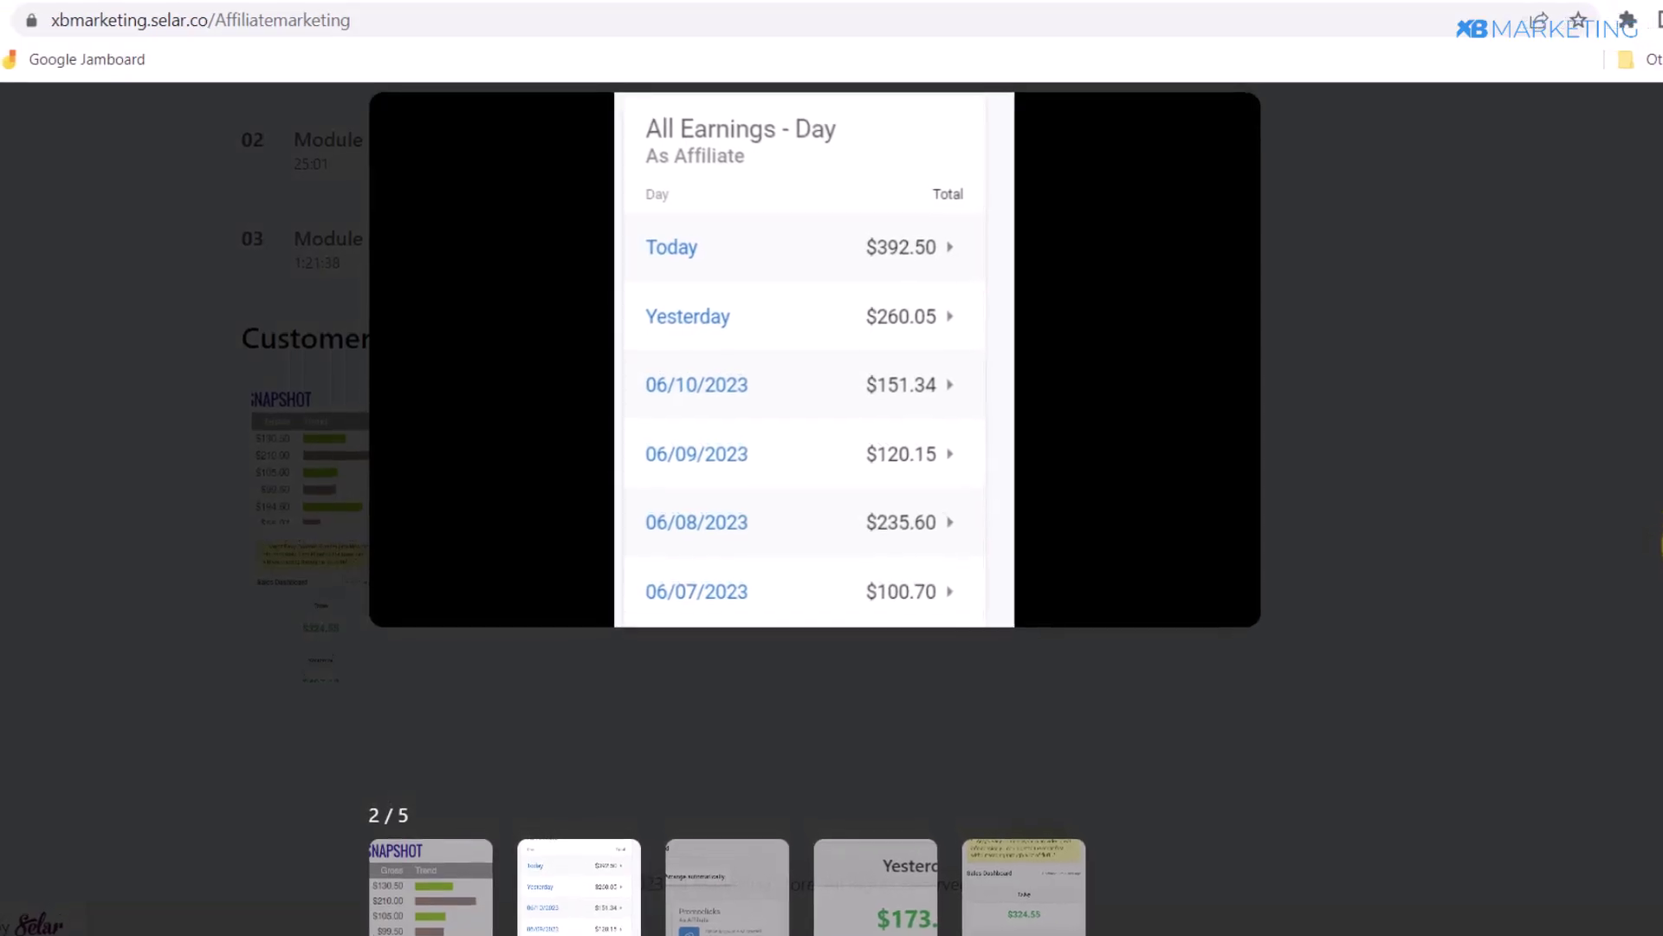
Page through the customer review earnings screenshots, from image 2/5 to 5/5
{"action": "left_click", "coordinate": [1656, 542]}
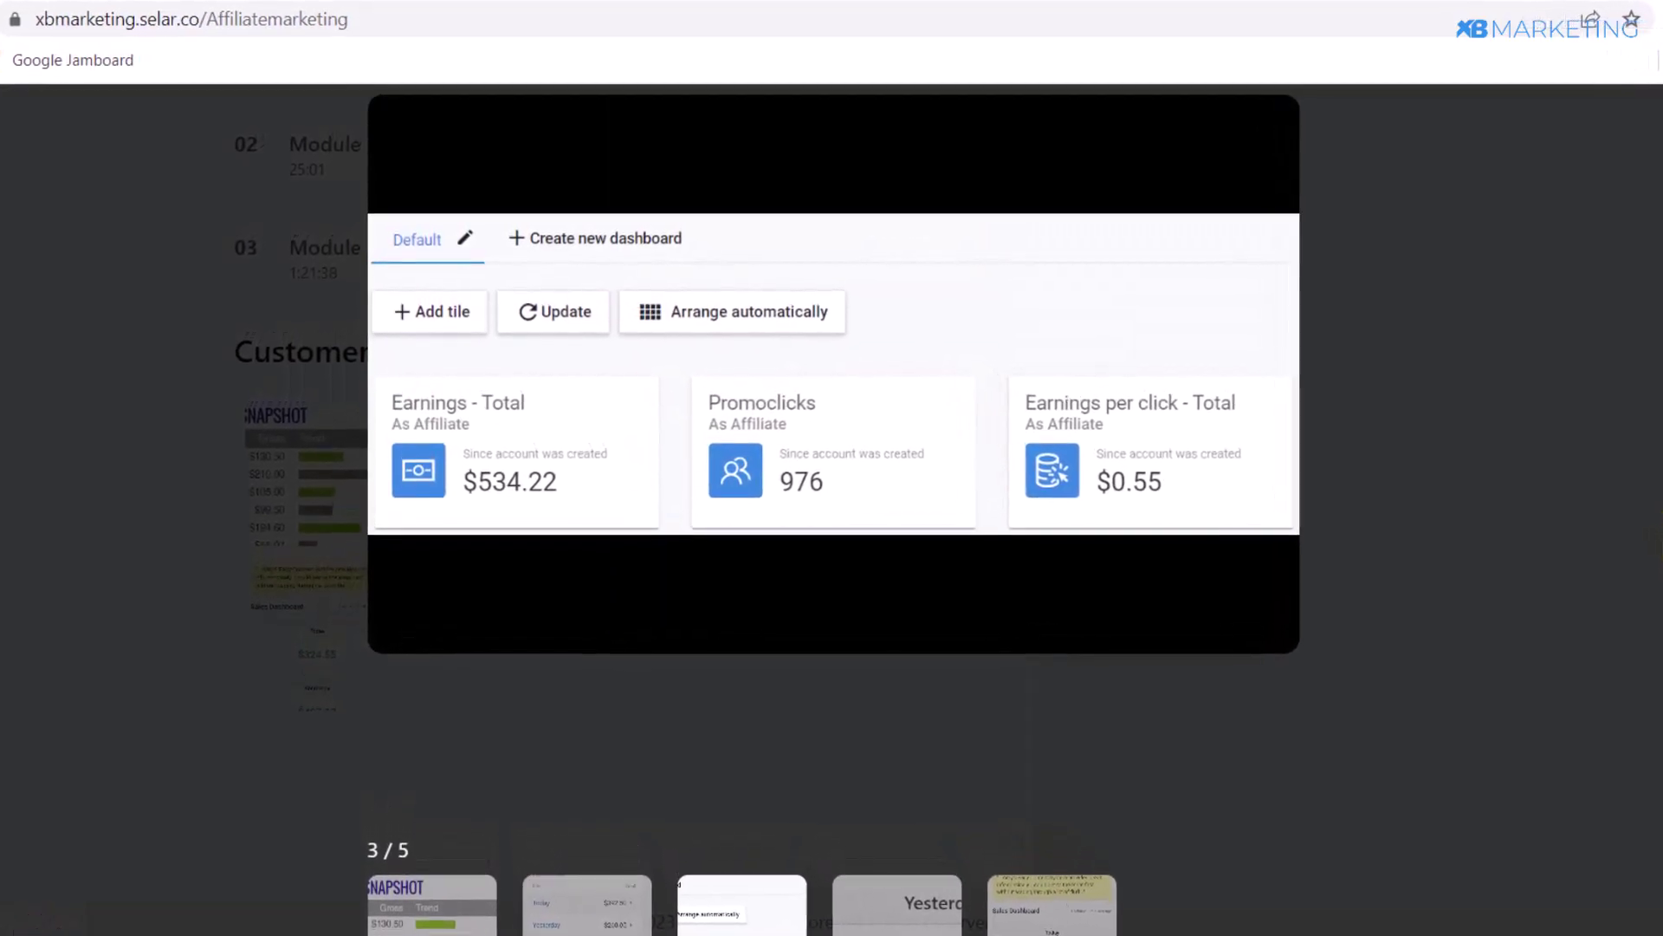
{"action": "key", "text": "Right"}
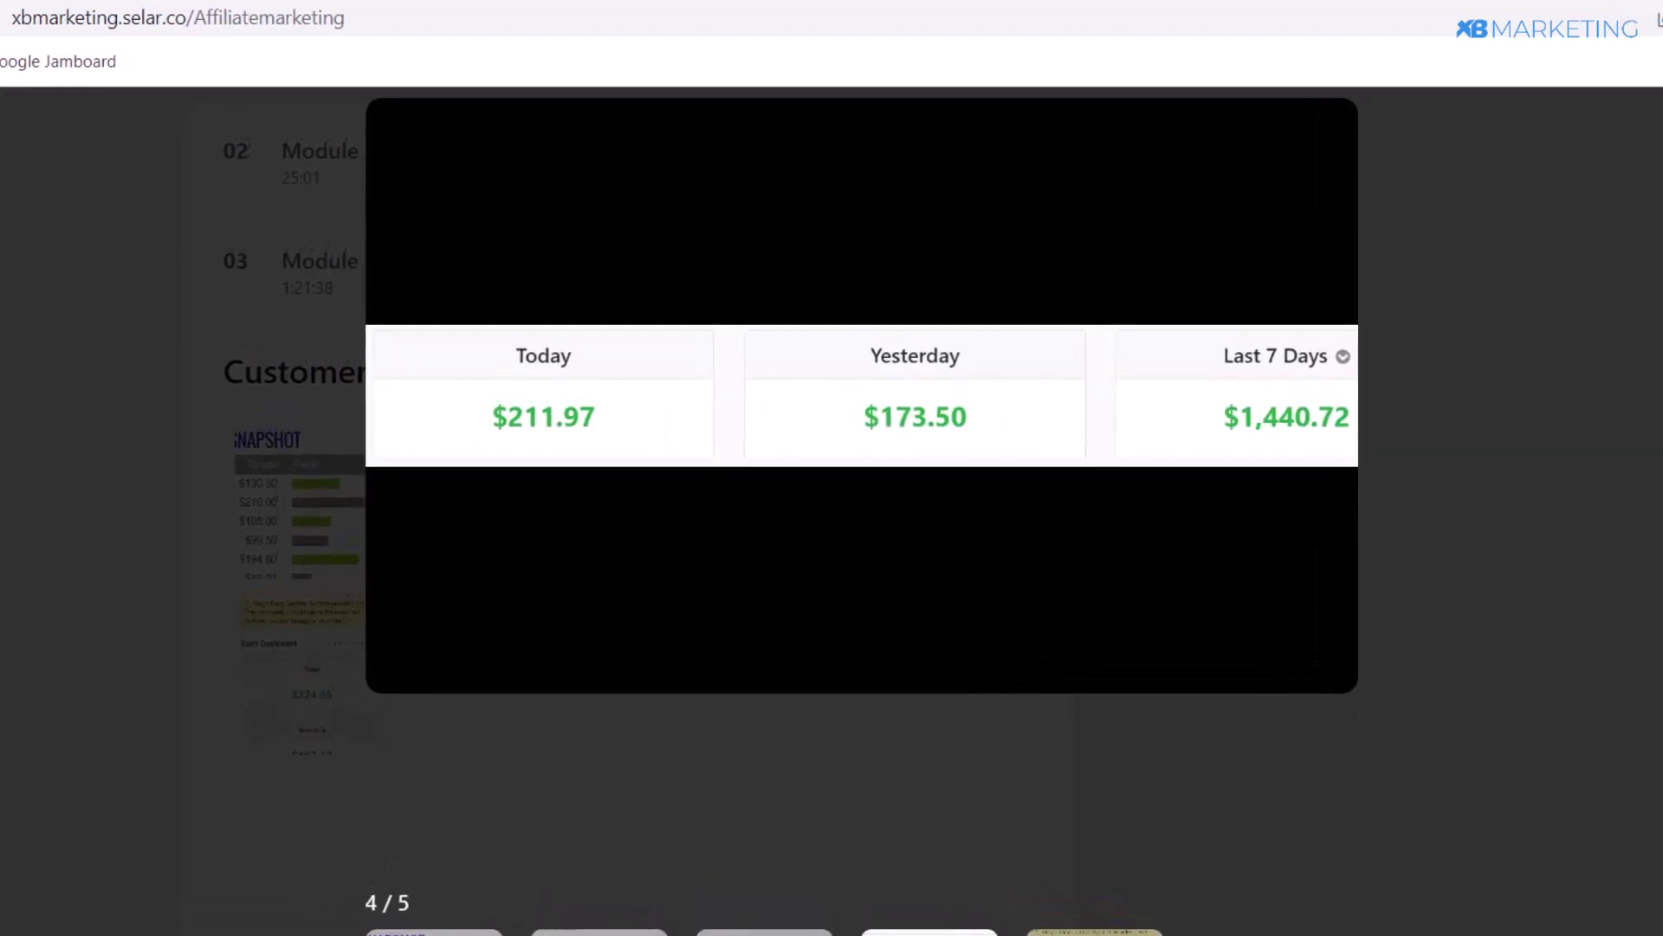
{"action": "key", "text": "Right"}
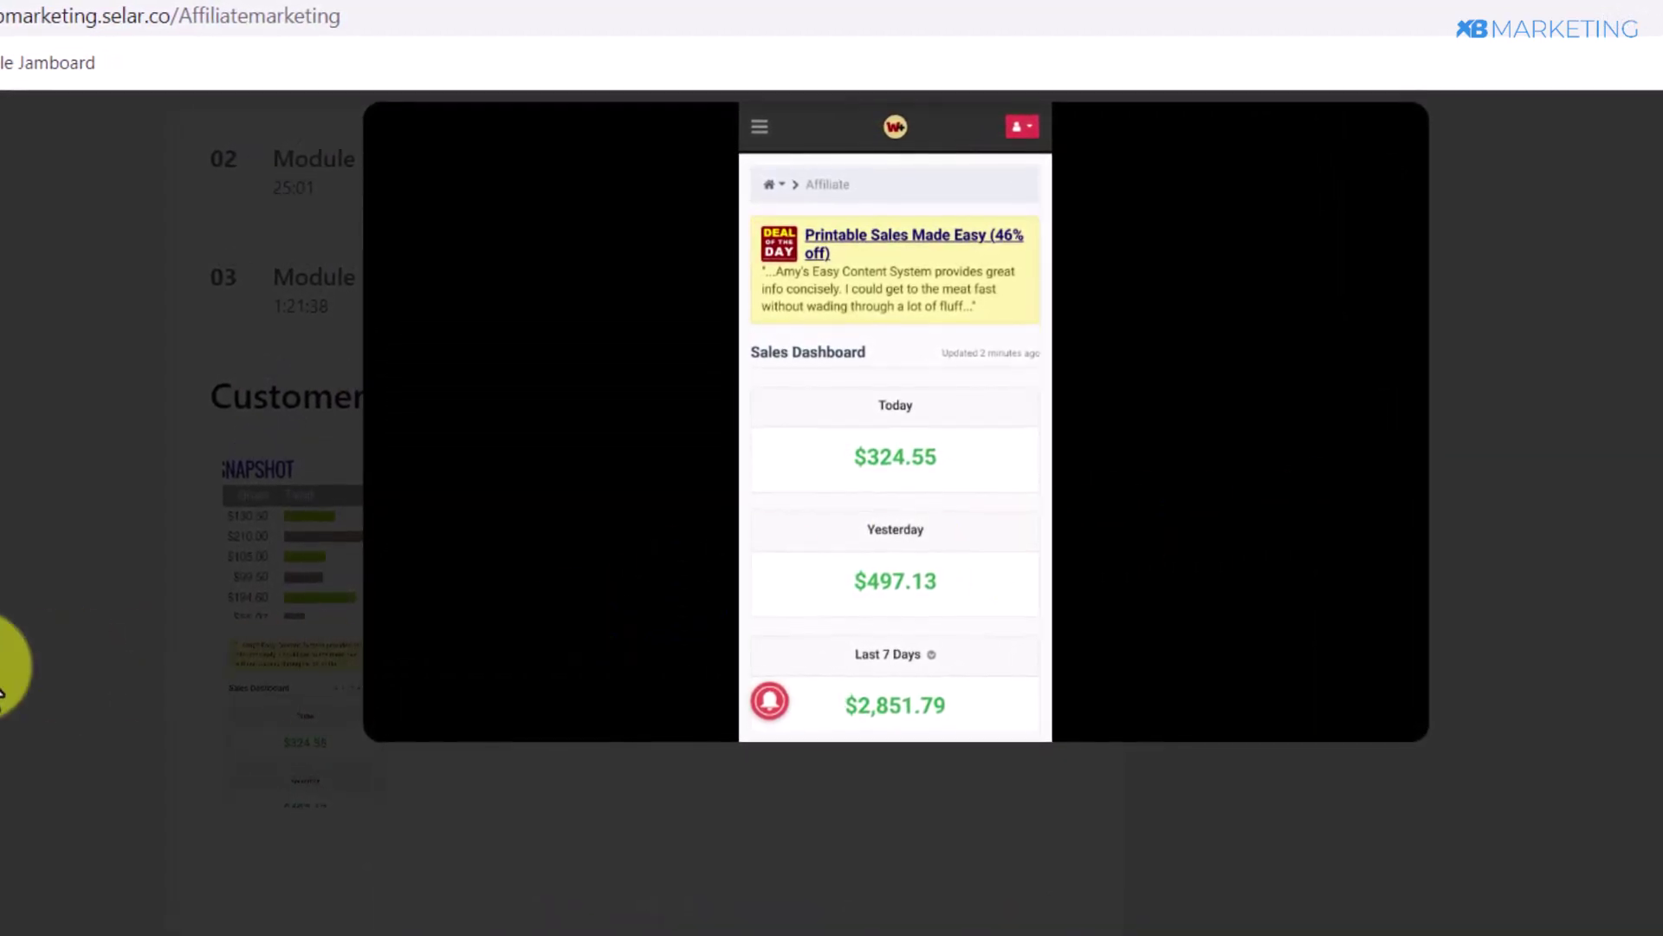
{"action": "key", "text": "Right"}
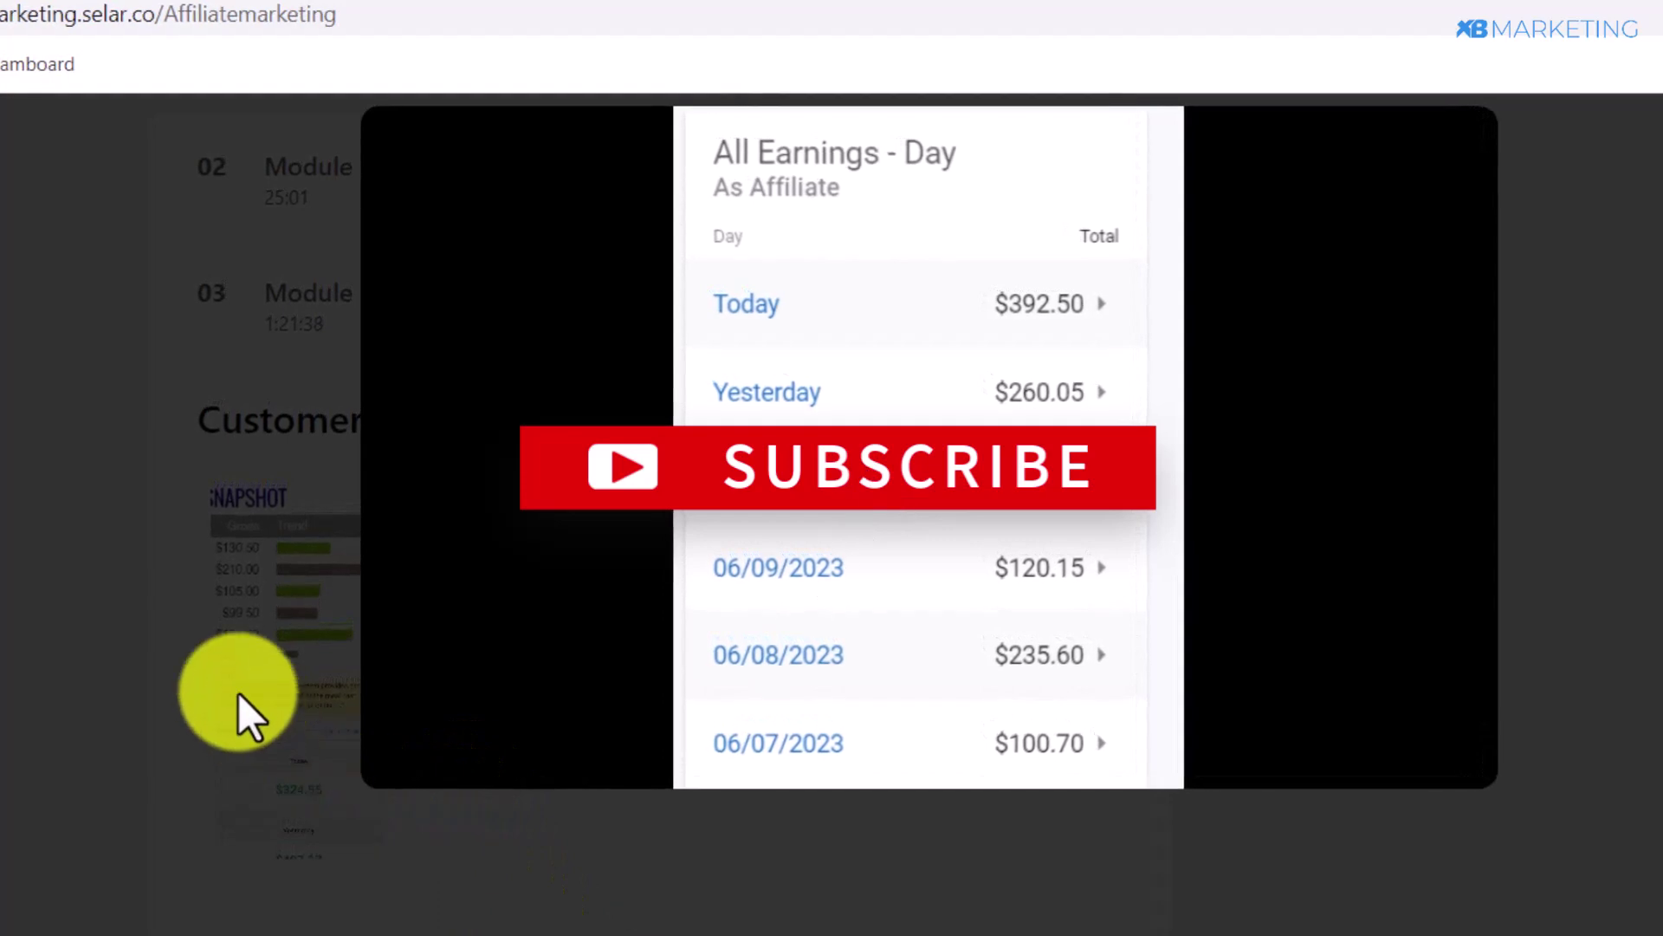
Close the lightbox, scroll to Customer Reviews and briefly enlarge the Daily Sales Snapshot
{"action": "left_click", "coordinate": [101, 512]}
{"action": "scroll", "coordinate": [101, 512], "scroll_direction": "up", "scroll_amount": 20}
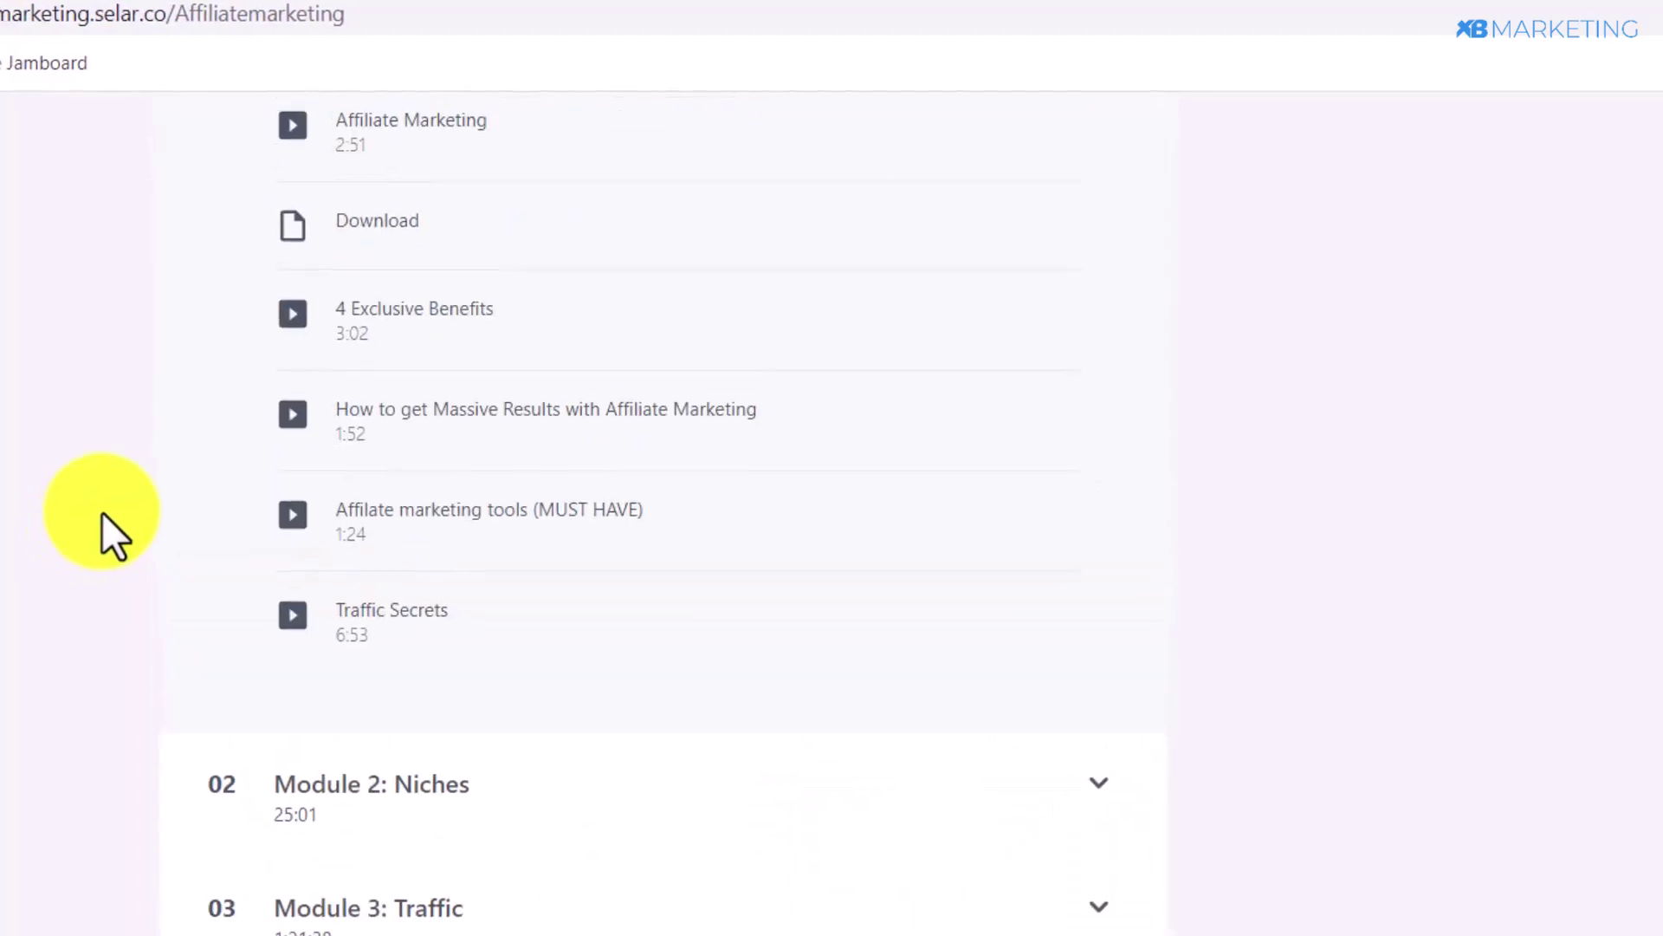
{"action": "scroll", "coordinate": [196, 435], "scroll_direction": "up", "scroll_amount": 15}
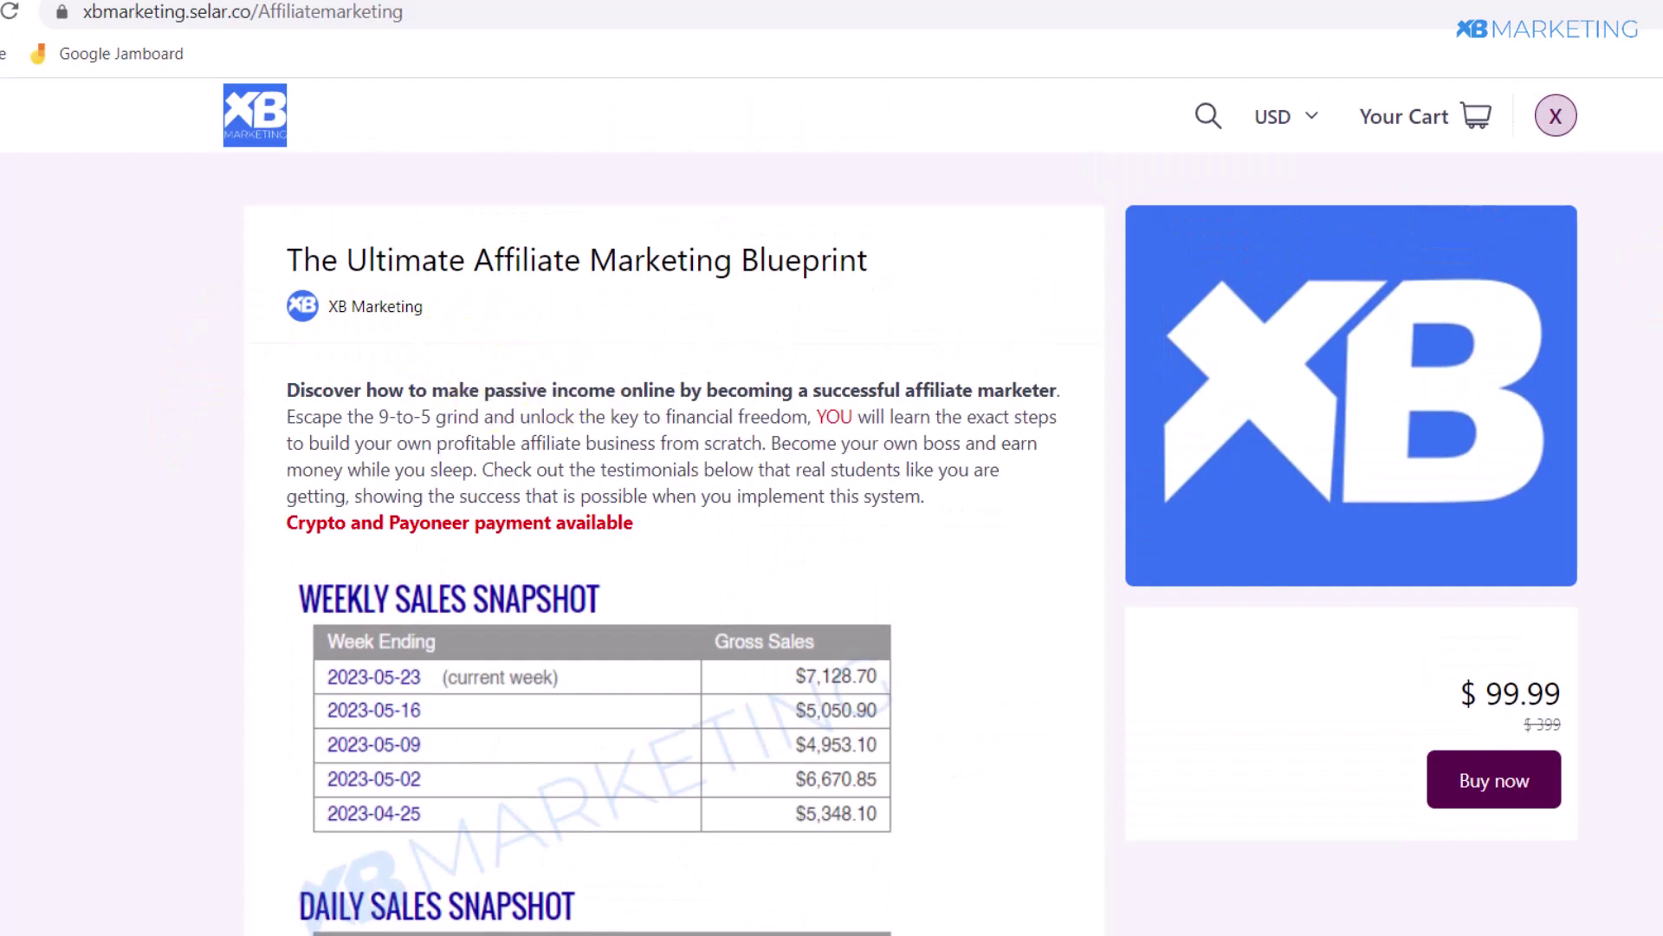
{"action": "scroll", "coordinate": [979, 338], "scroll_direction": "down", "scroll_amount": 20}
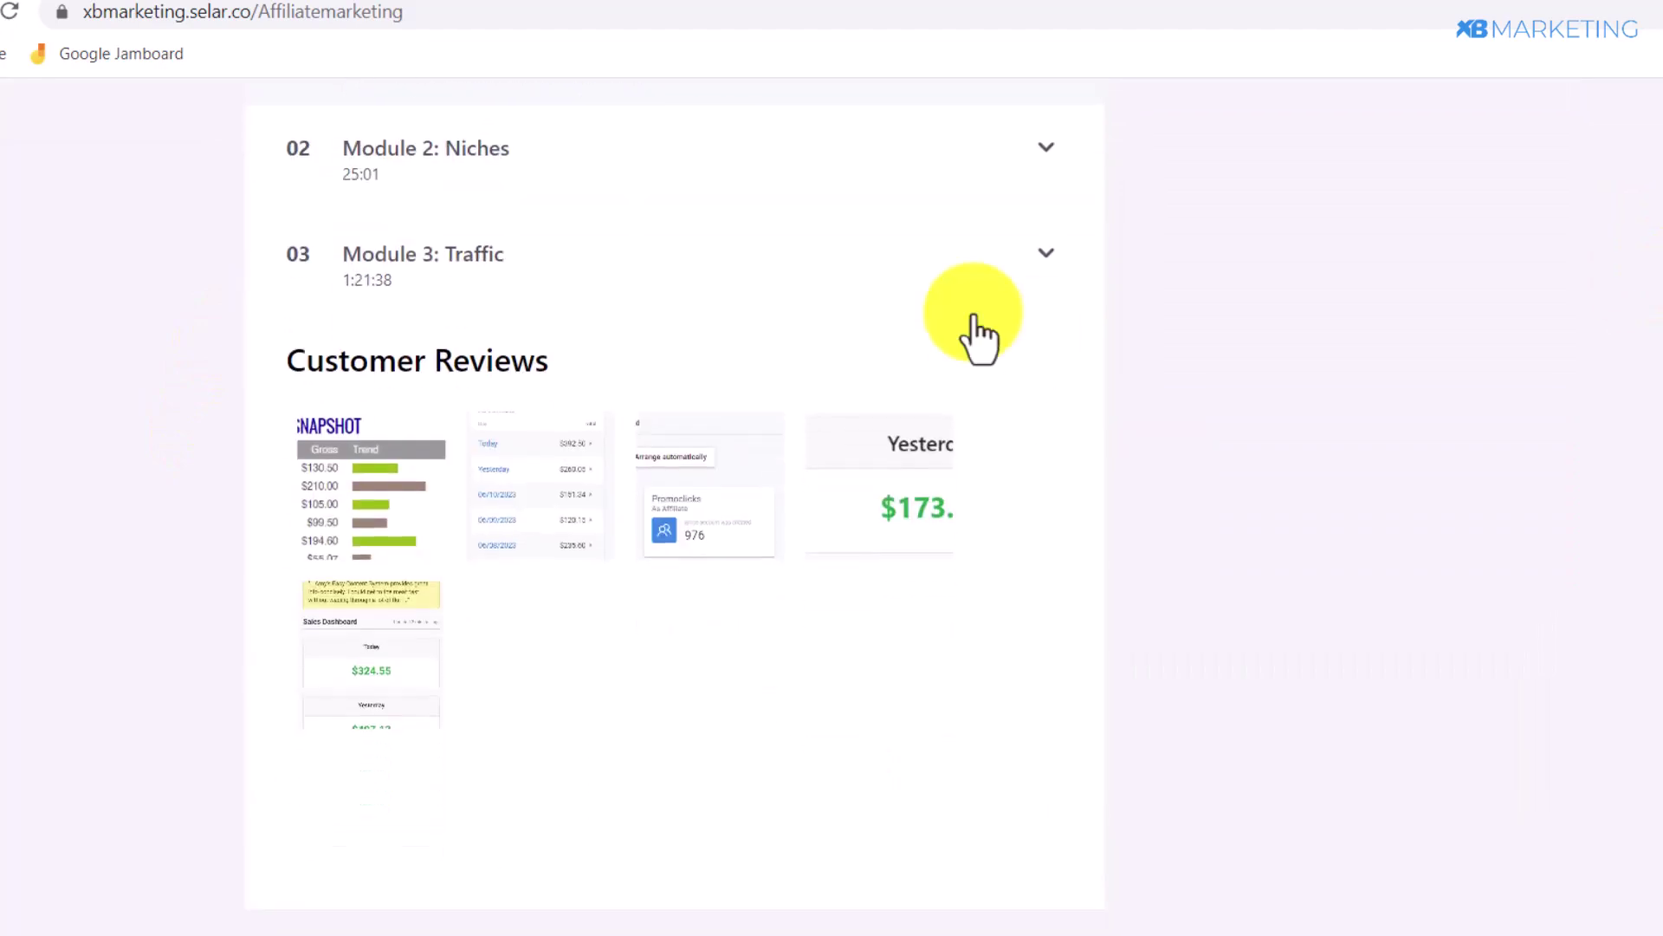
{"action": "left_click", "coordinate": [413, 513]}
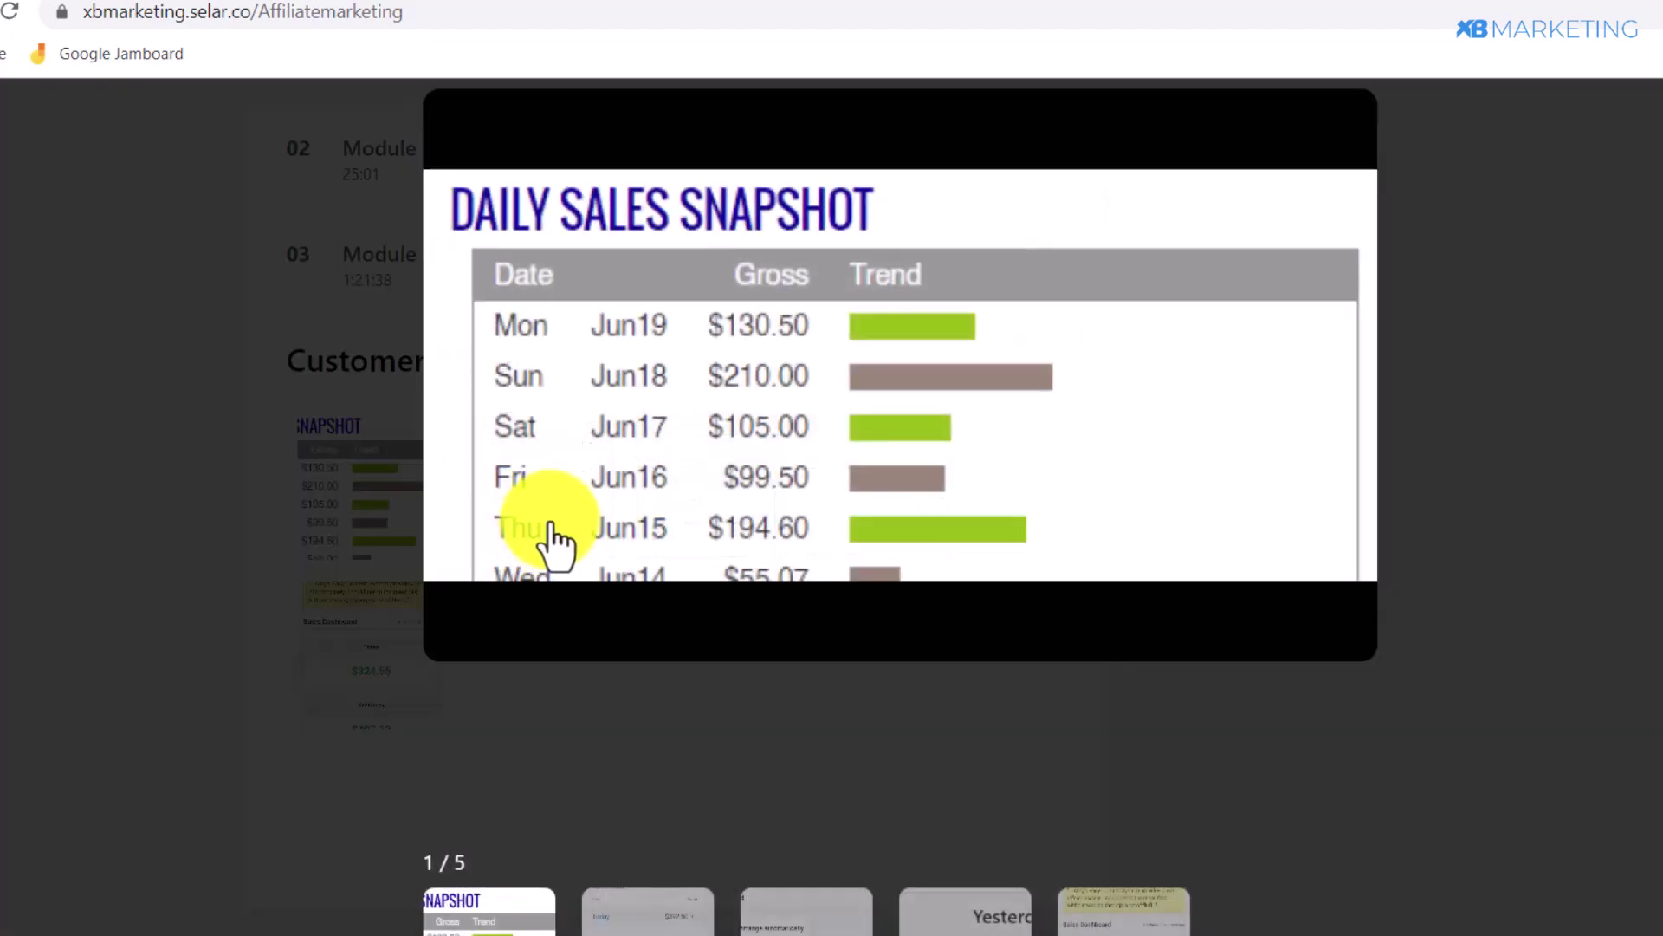
{"action": "left_click", "coordinate": [194, 340]}
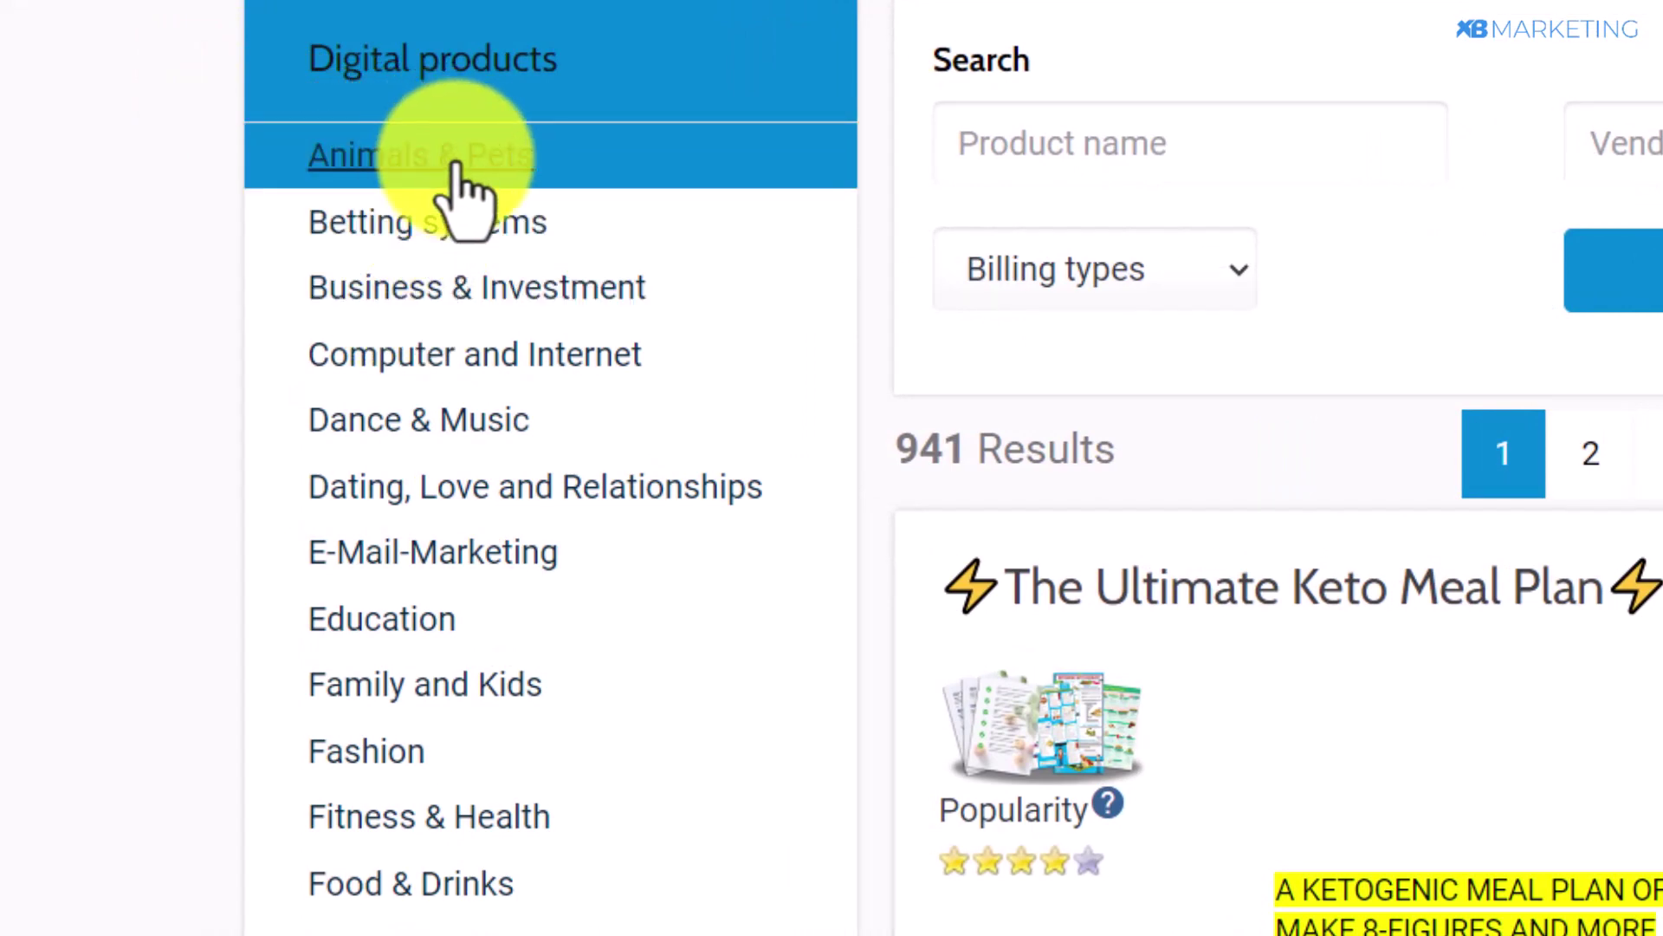
Filter the marketplace to Internetmarketing & E-Business and scroll to the Secret Millionaire Bot listing
{"action": "scroll", "coordinate": [563, 485], "scroll_direction": "down", "scroll_amount": 4}
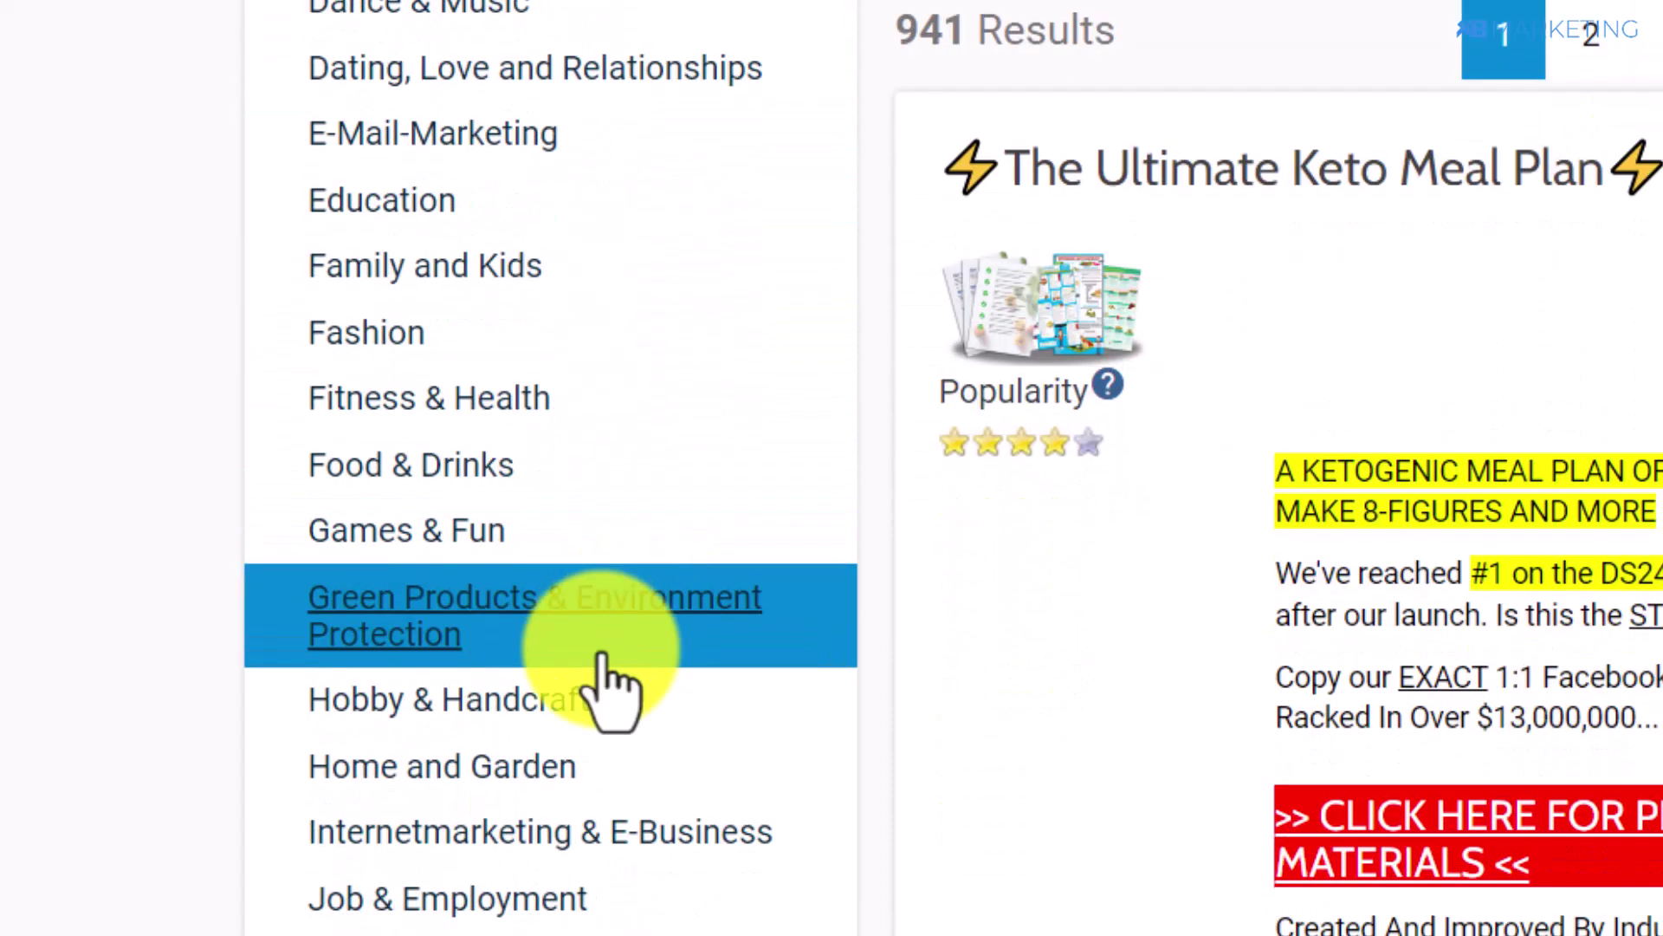
{"action": "left_click", "coordinate": [598, 844]}
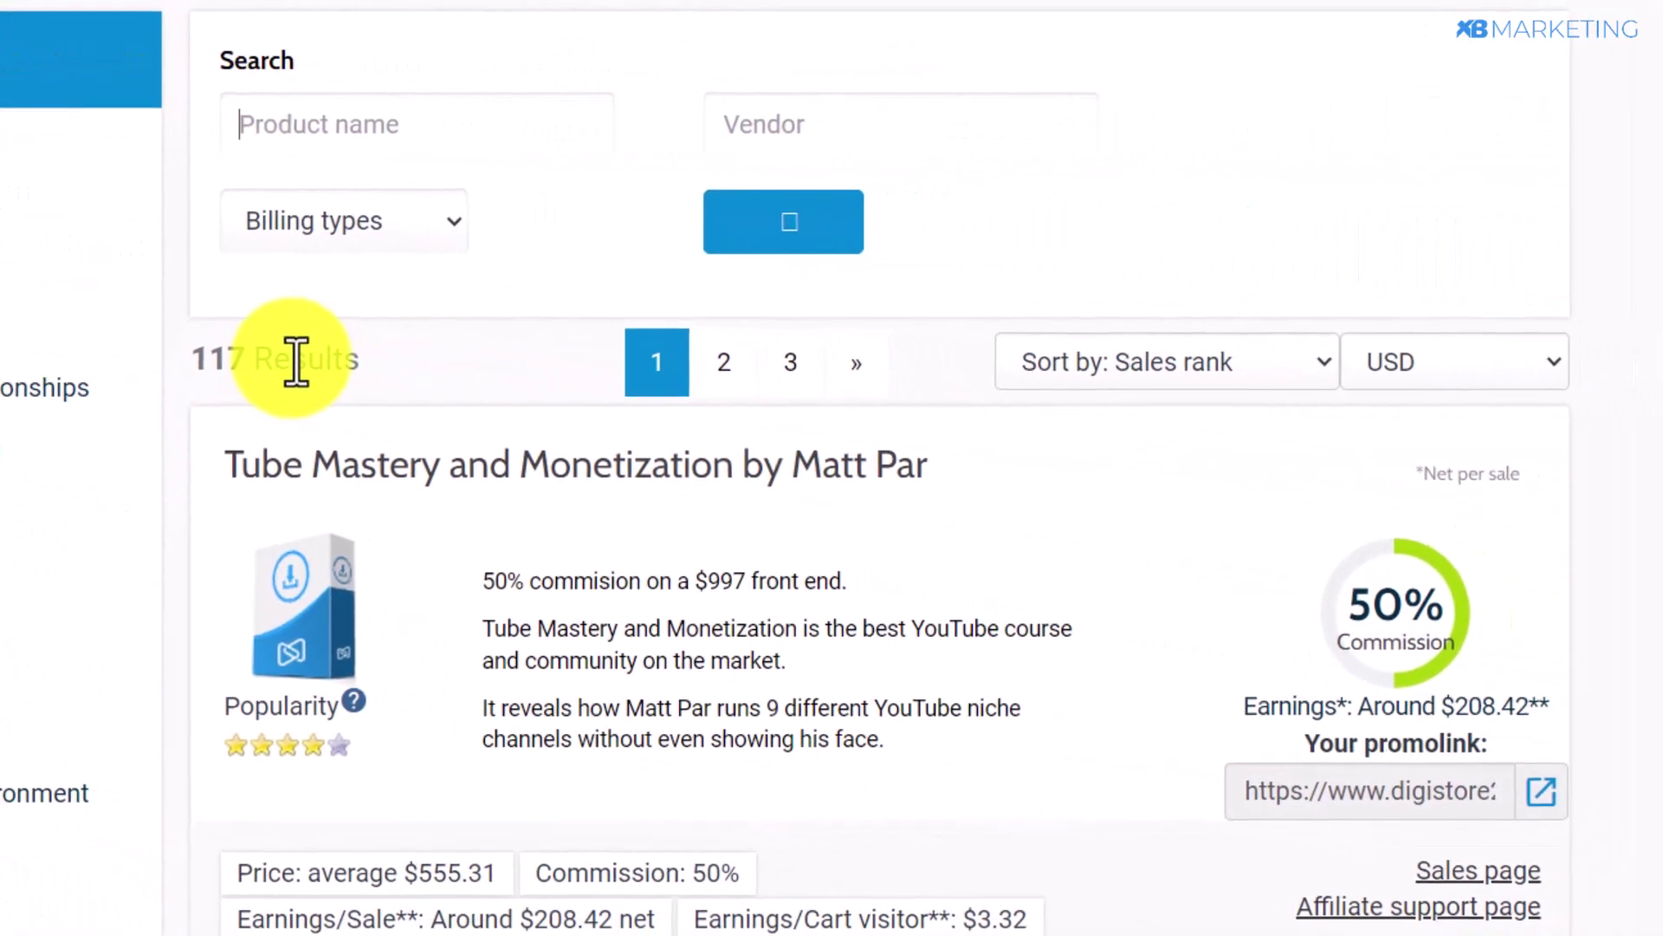
{"action": "scroll", "coordinate": [596, 522], "scroll_direction": "down", "scroll_amount": 2}
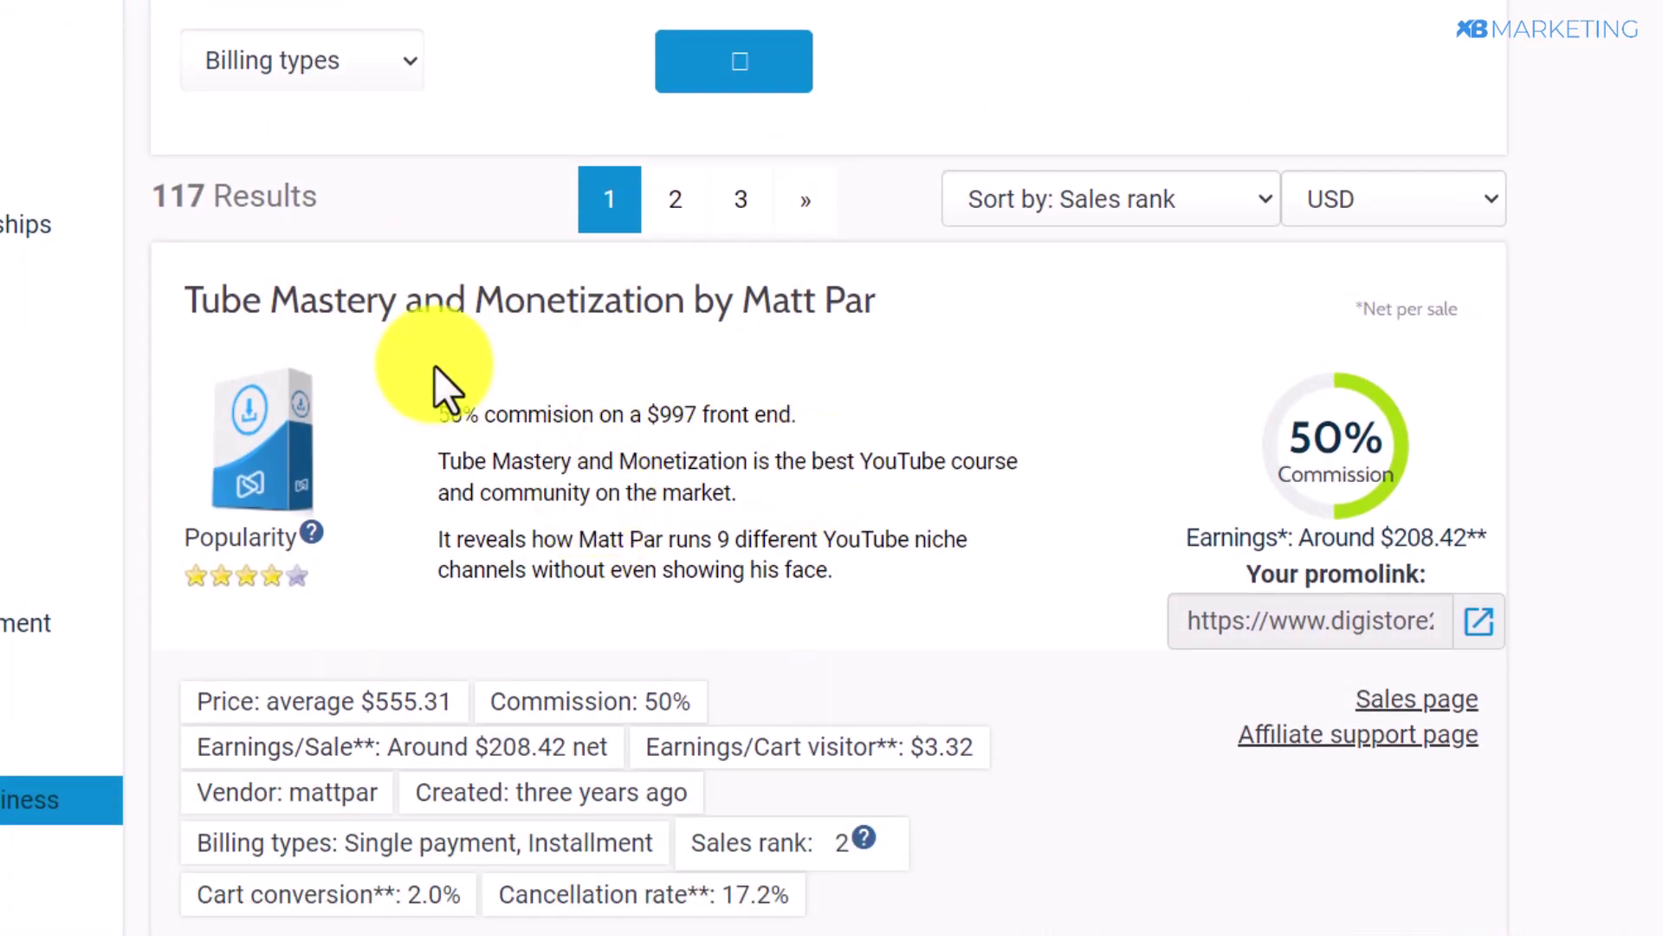
{"action": "scroll", "coordinate": [438, 382], "scroll_direction": "down", "scroll_amount": 15}
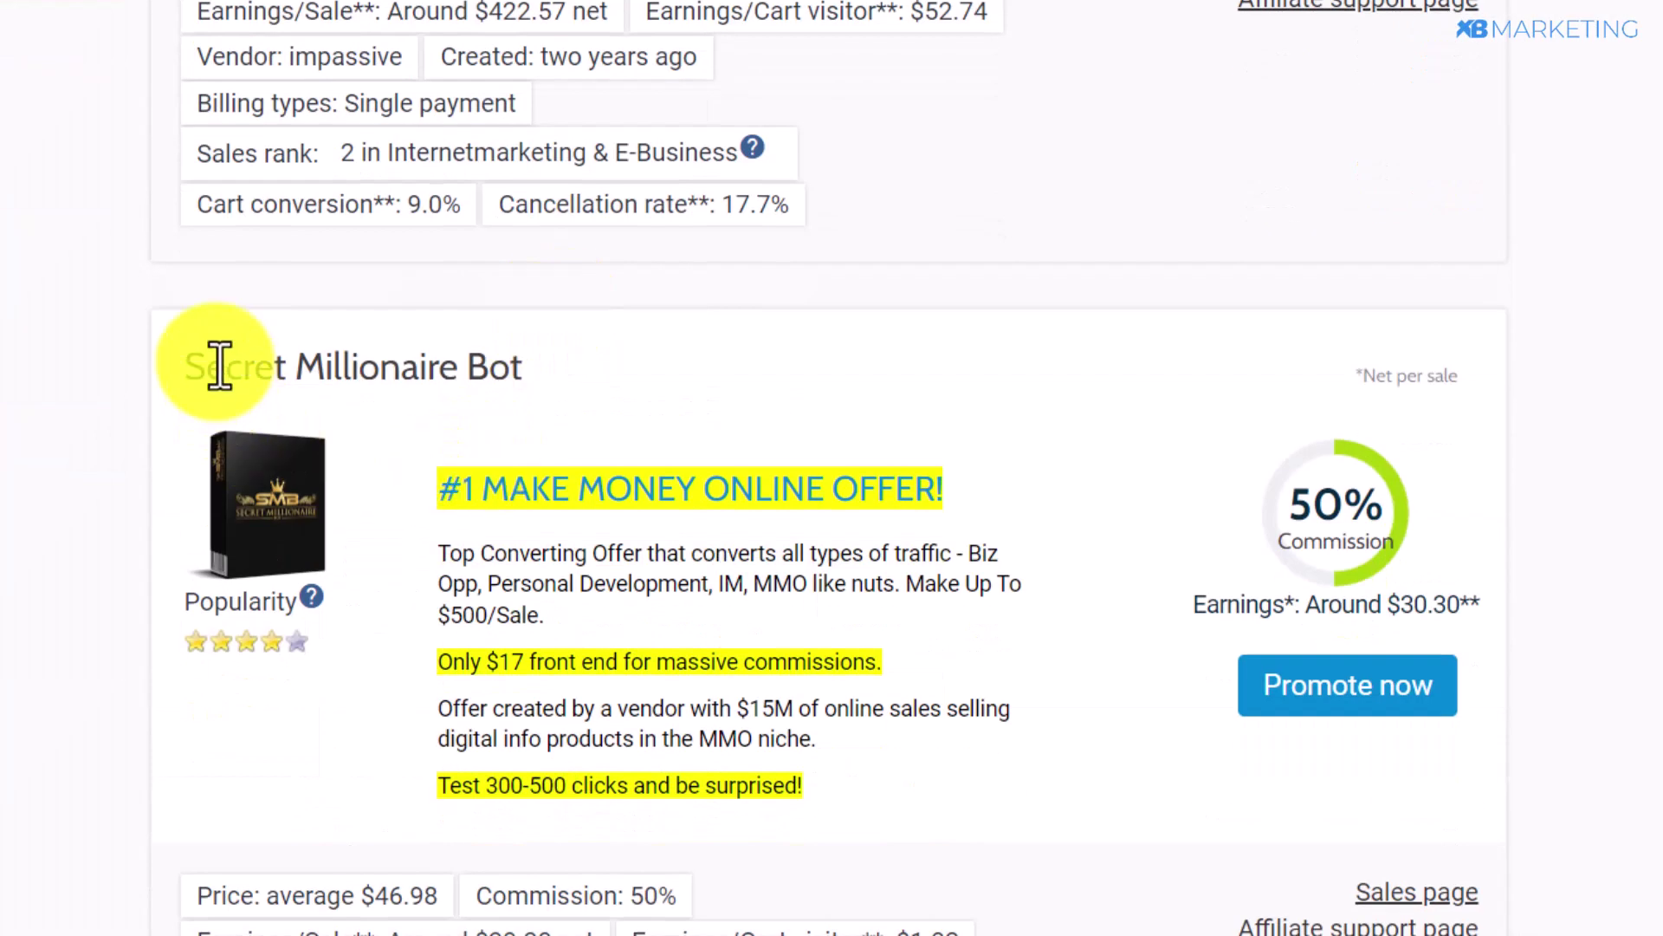
{"action": "left_click_drag", "start_coordinate": [210, 366], "coordinate": [535, 367]}
{"action": "left_click", "coordinate": [537, 367]}
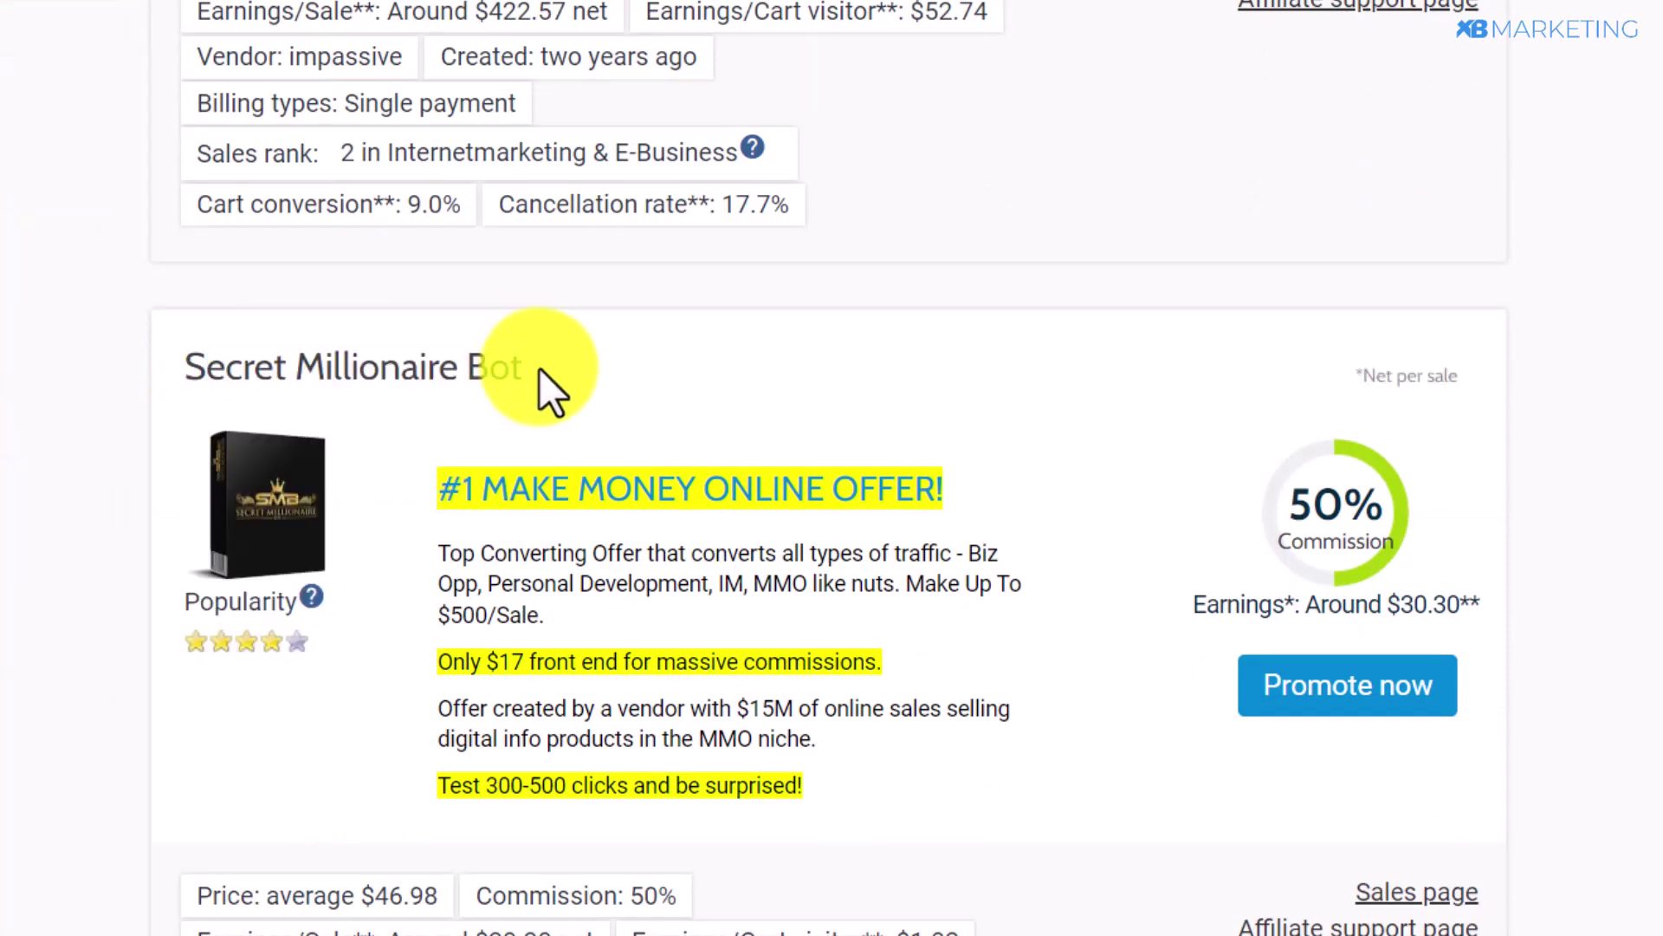
{"action": "scroll", "coordinate": [537, 367], "scroll_direction": "down", "scroll_amount": 4}
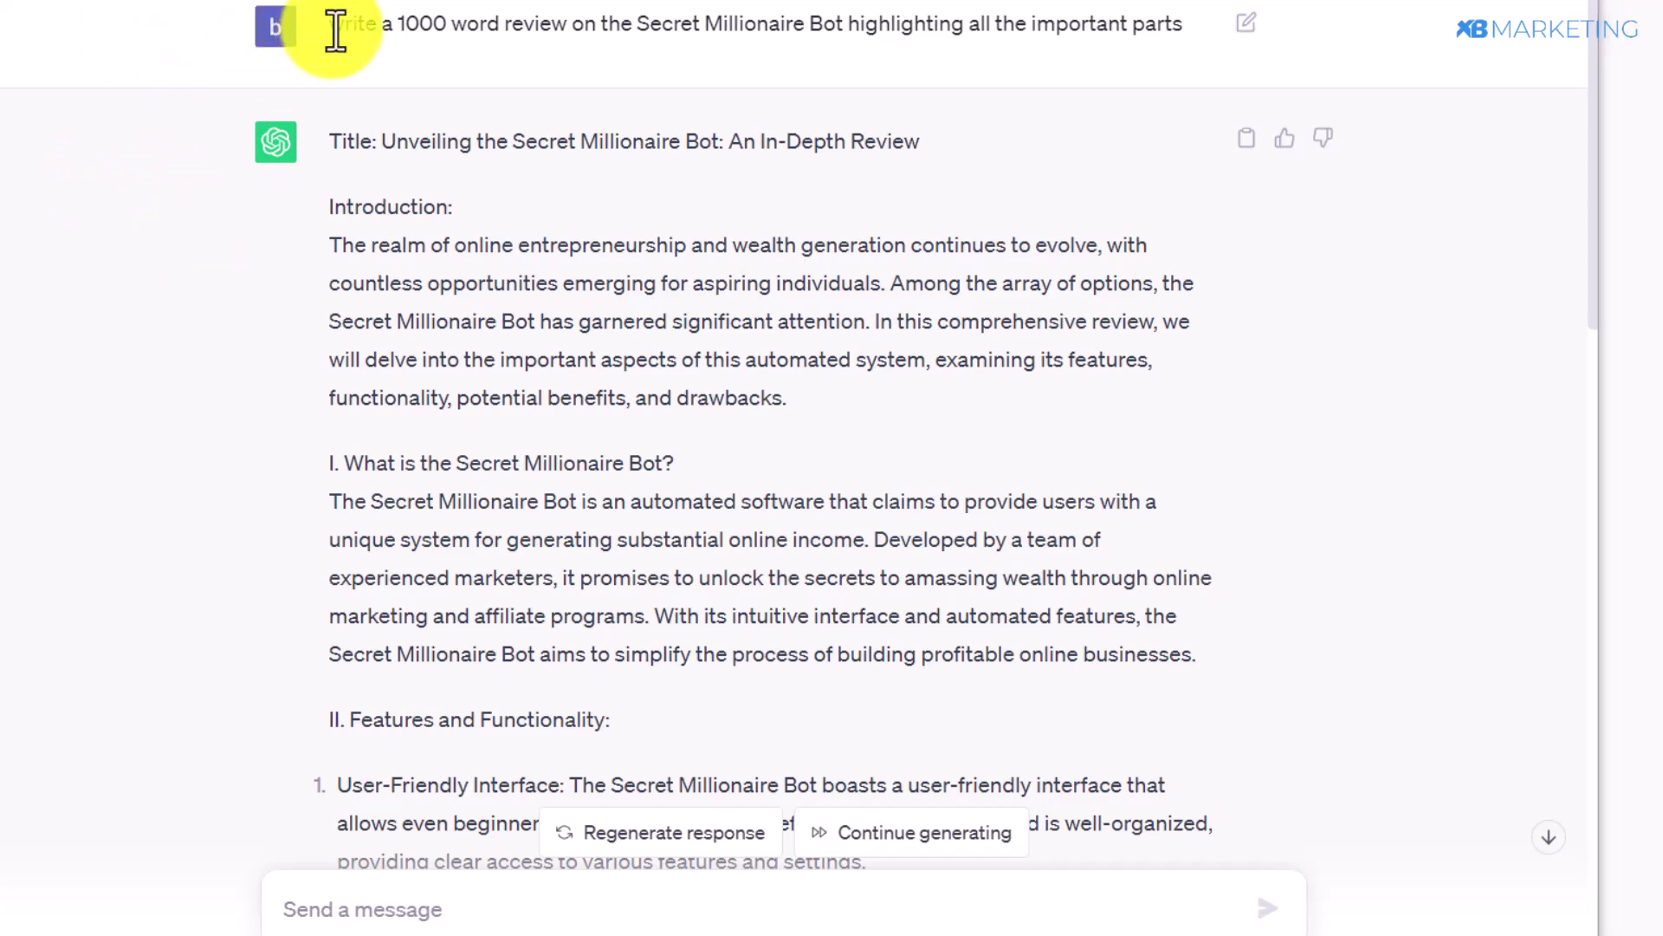
{"action": "left_click_drag", "start_coordinate": [335, 29], "coordinate": [587, 36]}
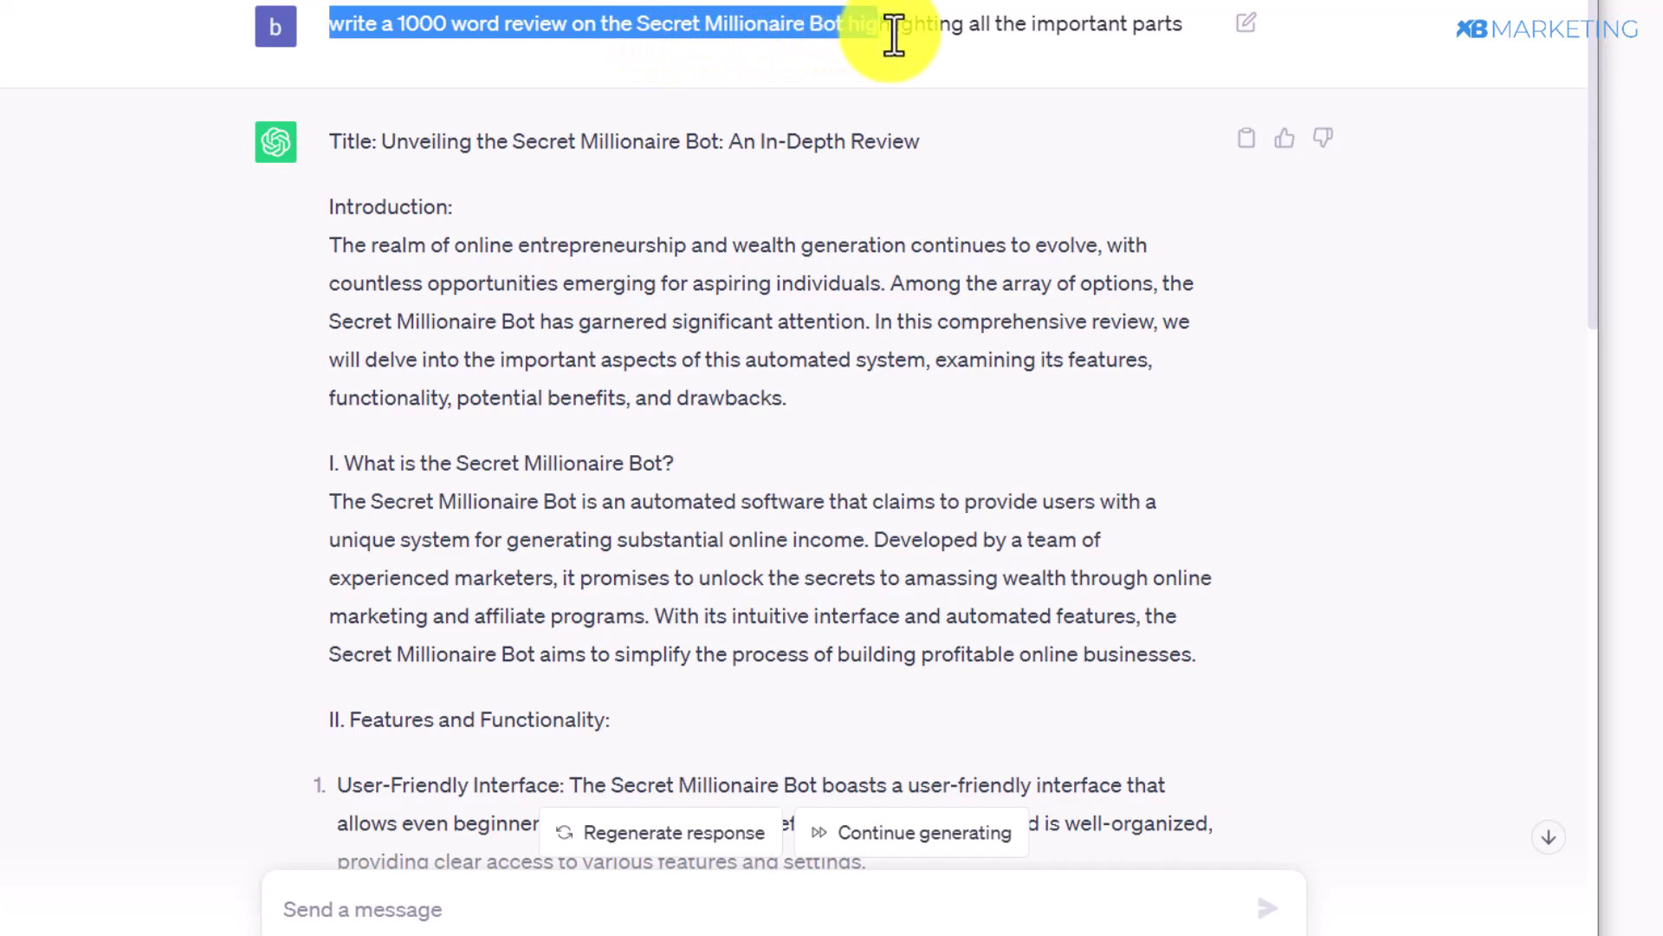
{"action": "left_click_drag", "start_coordinate": [966, 39], "coordinate": [1053, 29]}
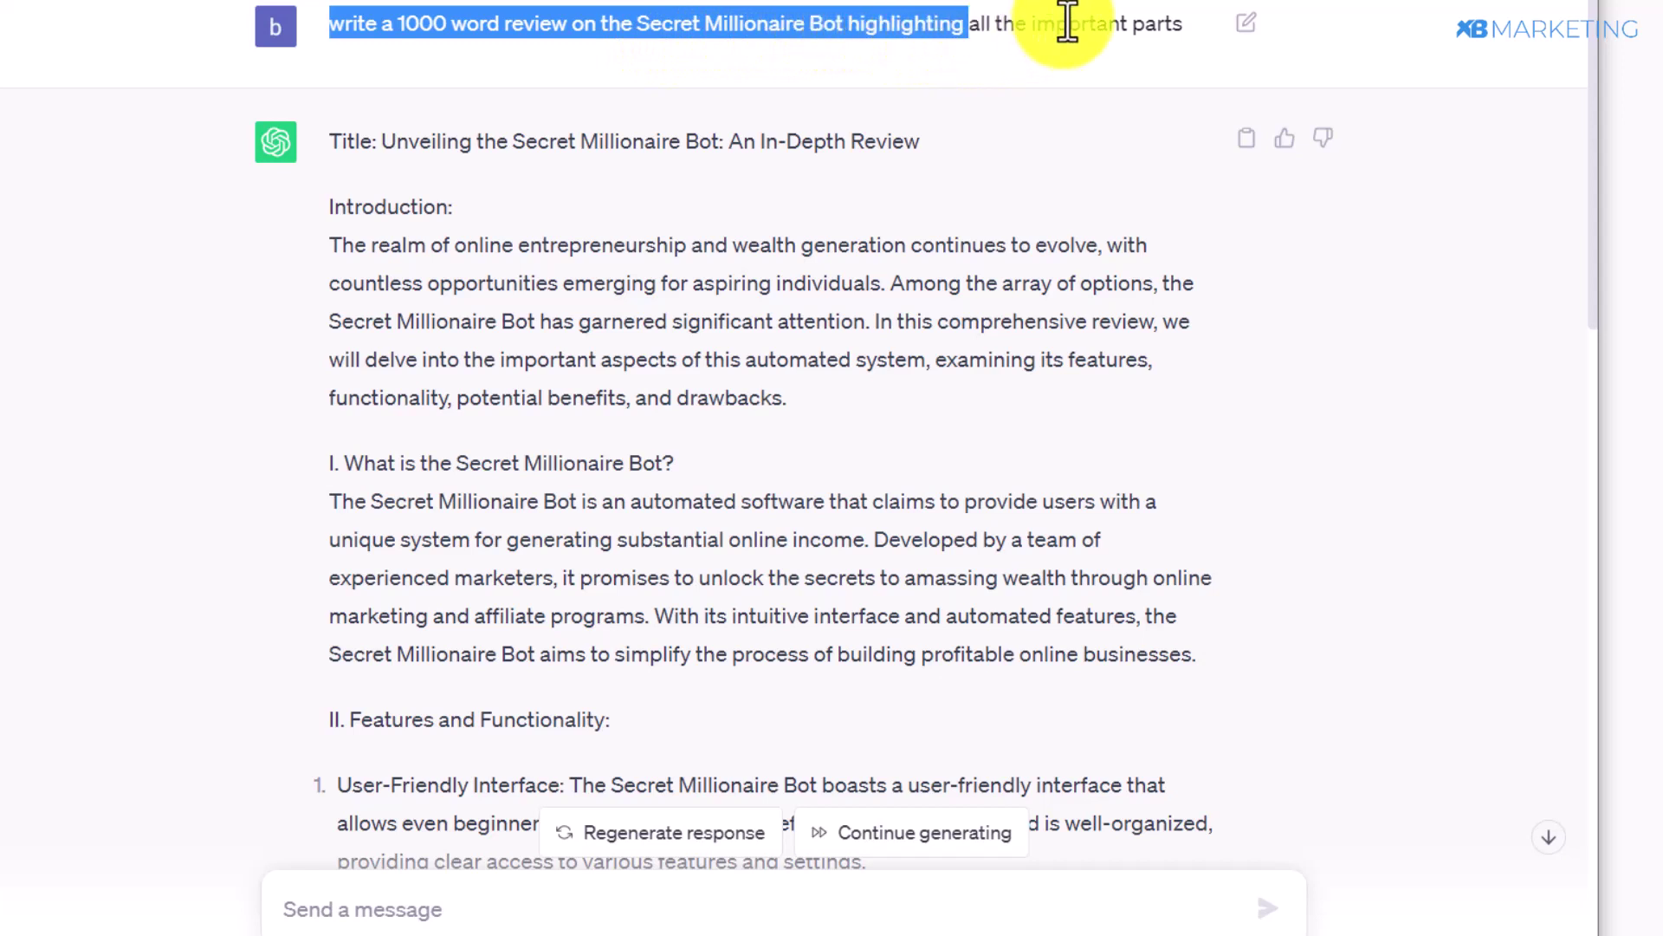
{"action": "left_click", "coordinate": [1067, 24]}
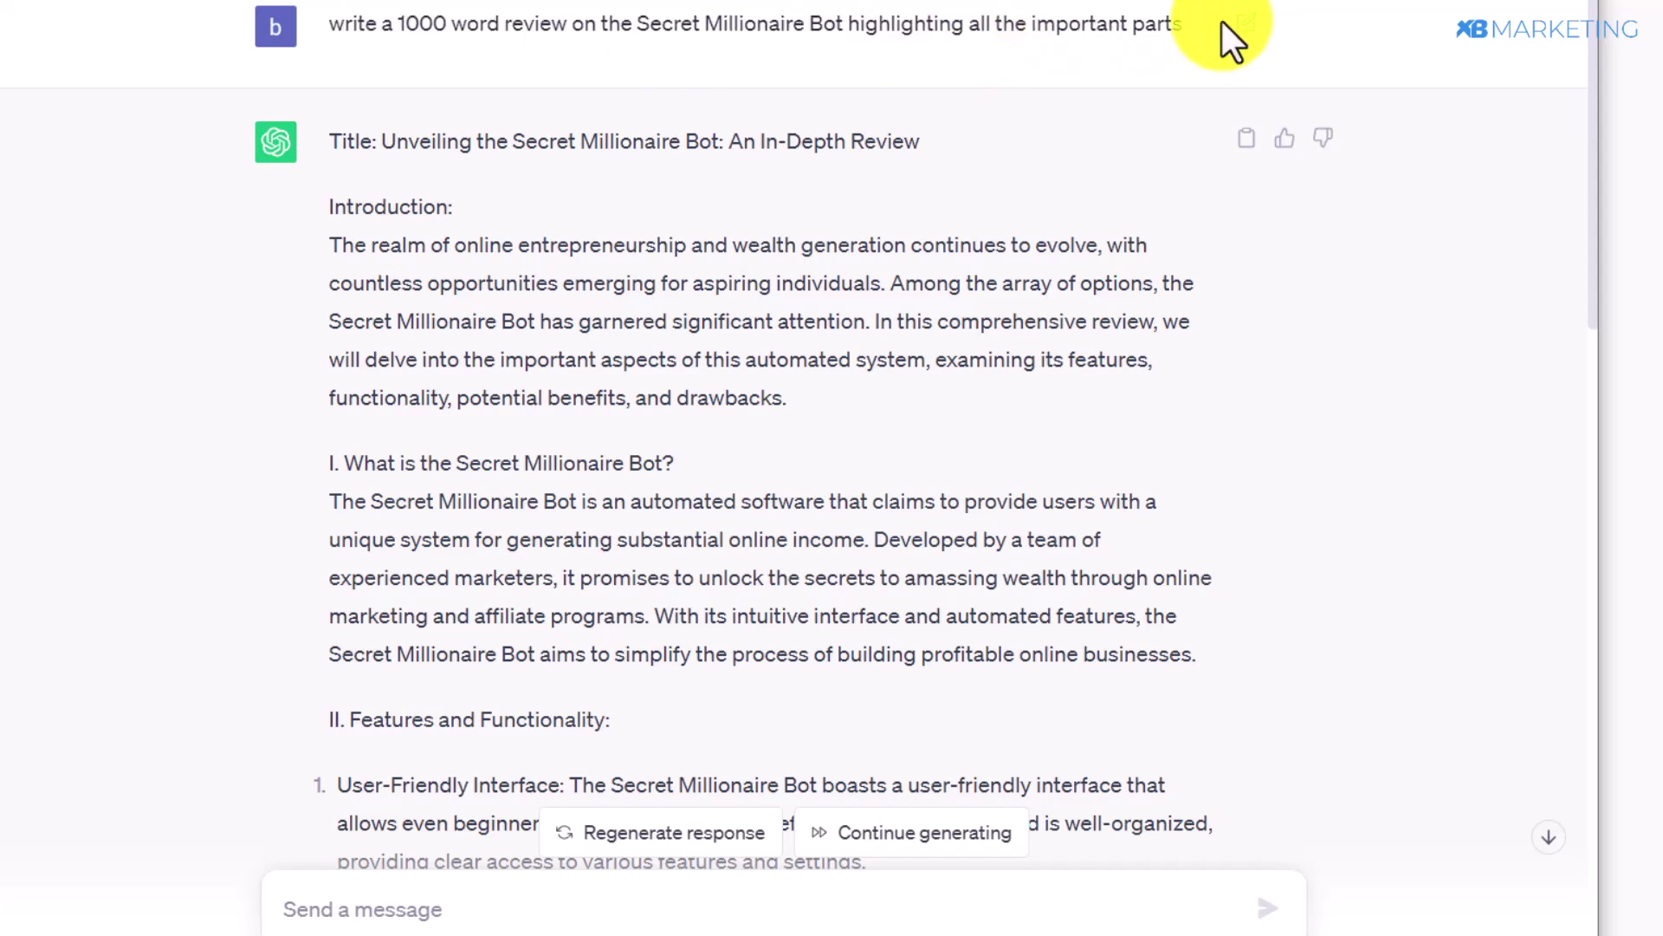
{"action": "scroll", "coordinate": [596, 223], "scroll_direction": "down", "scroll_amount": 10}
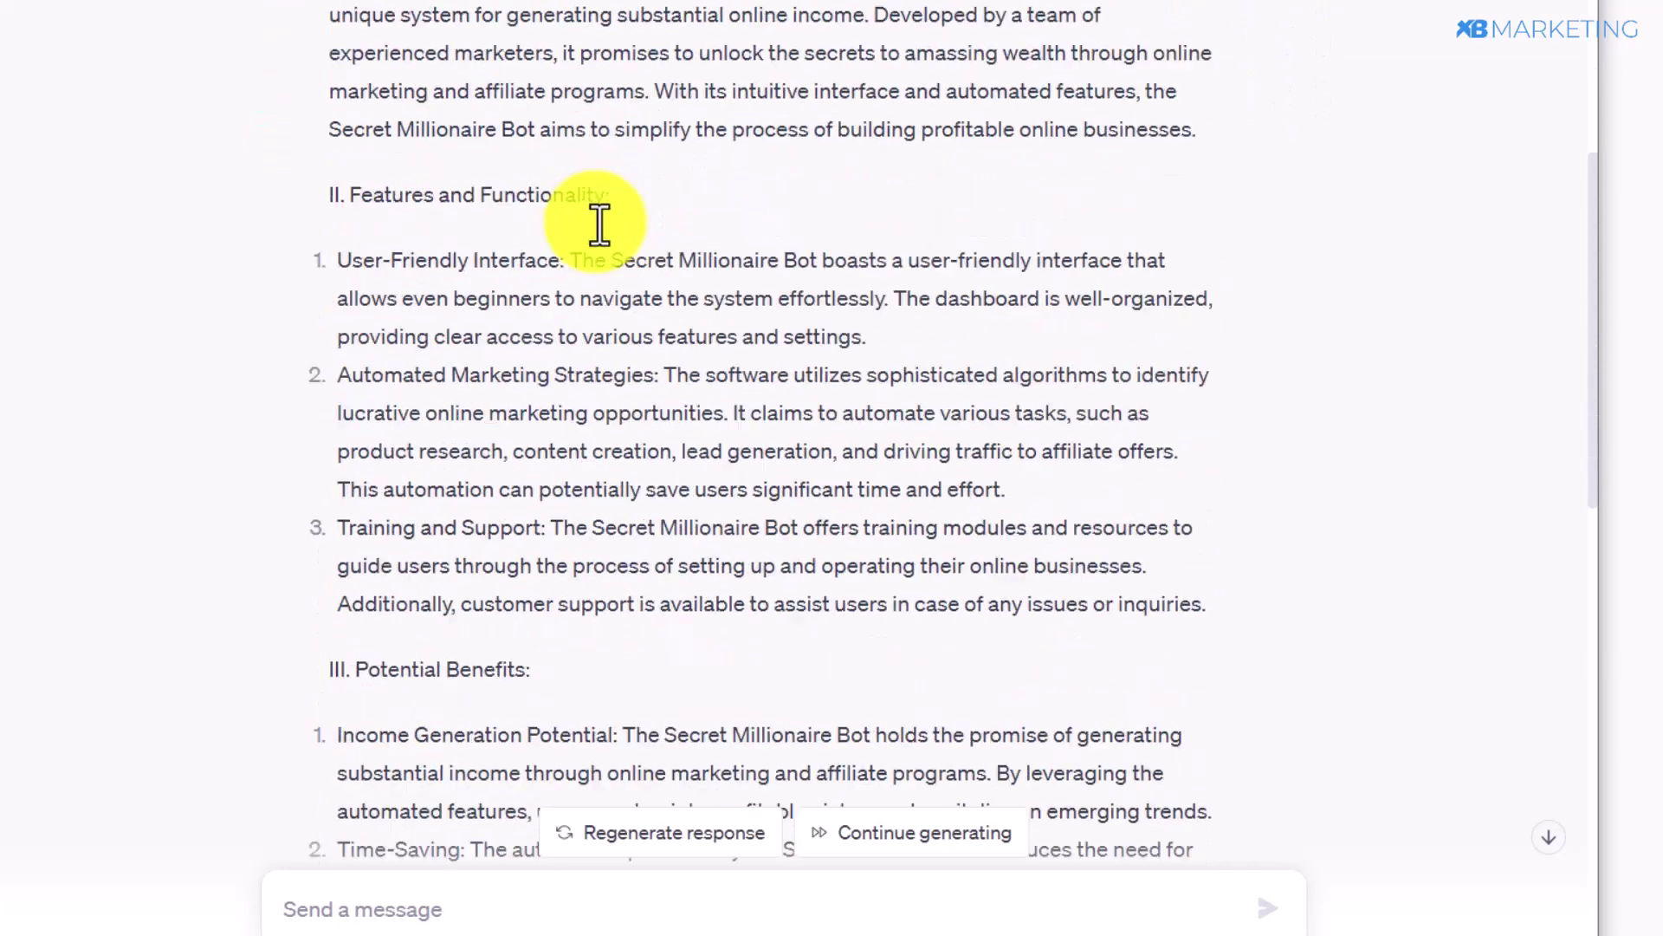
{"action": "scroll", "coordinate": [596, 224], "scroll_direction": "down", "scroll_amount": 8}
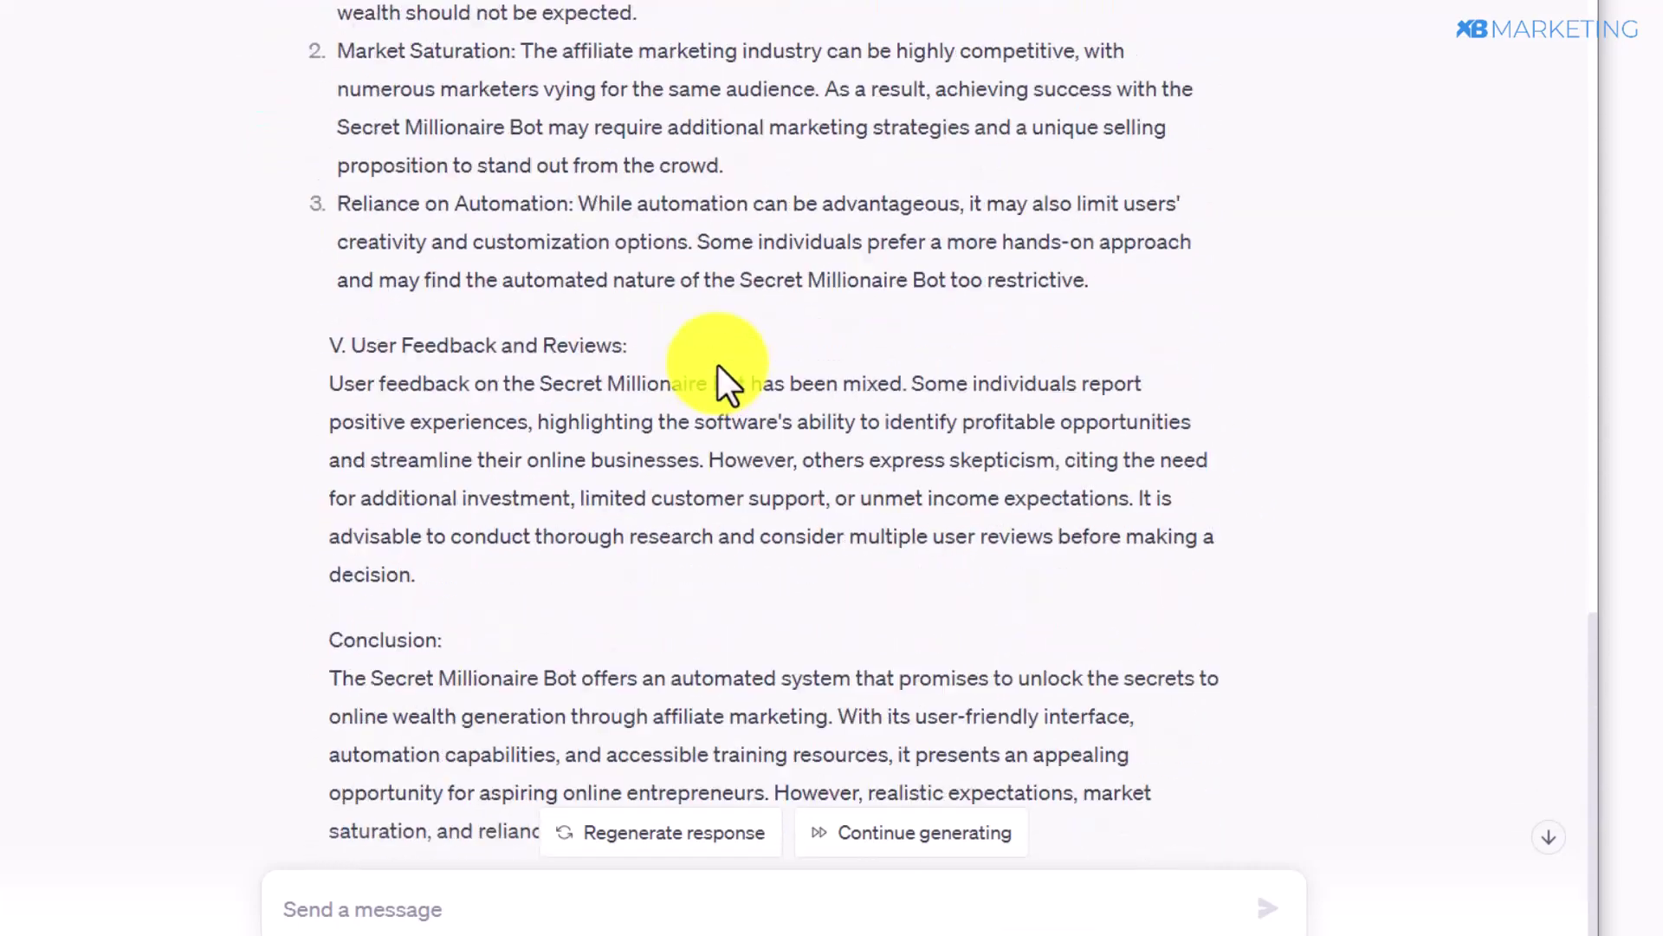
{"action": "scroll", "coordinate": [723, 362], "scroll_direction": "up", "scroll_amount": 3}
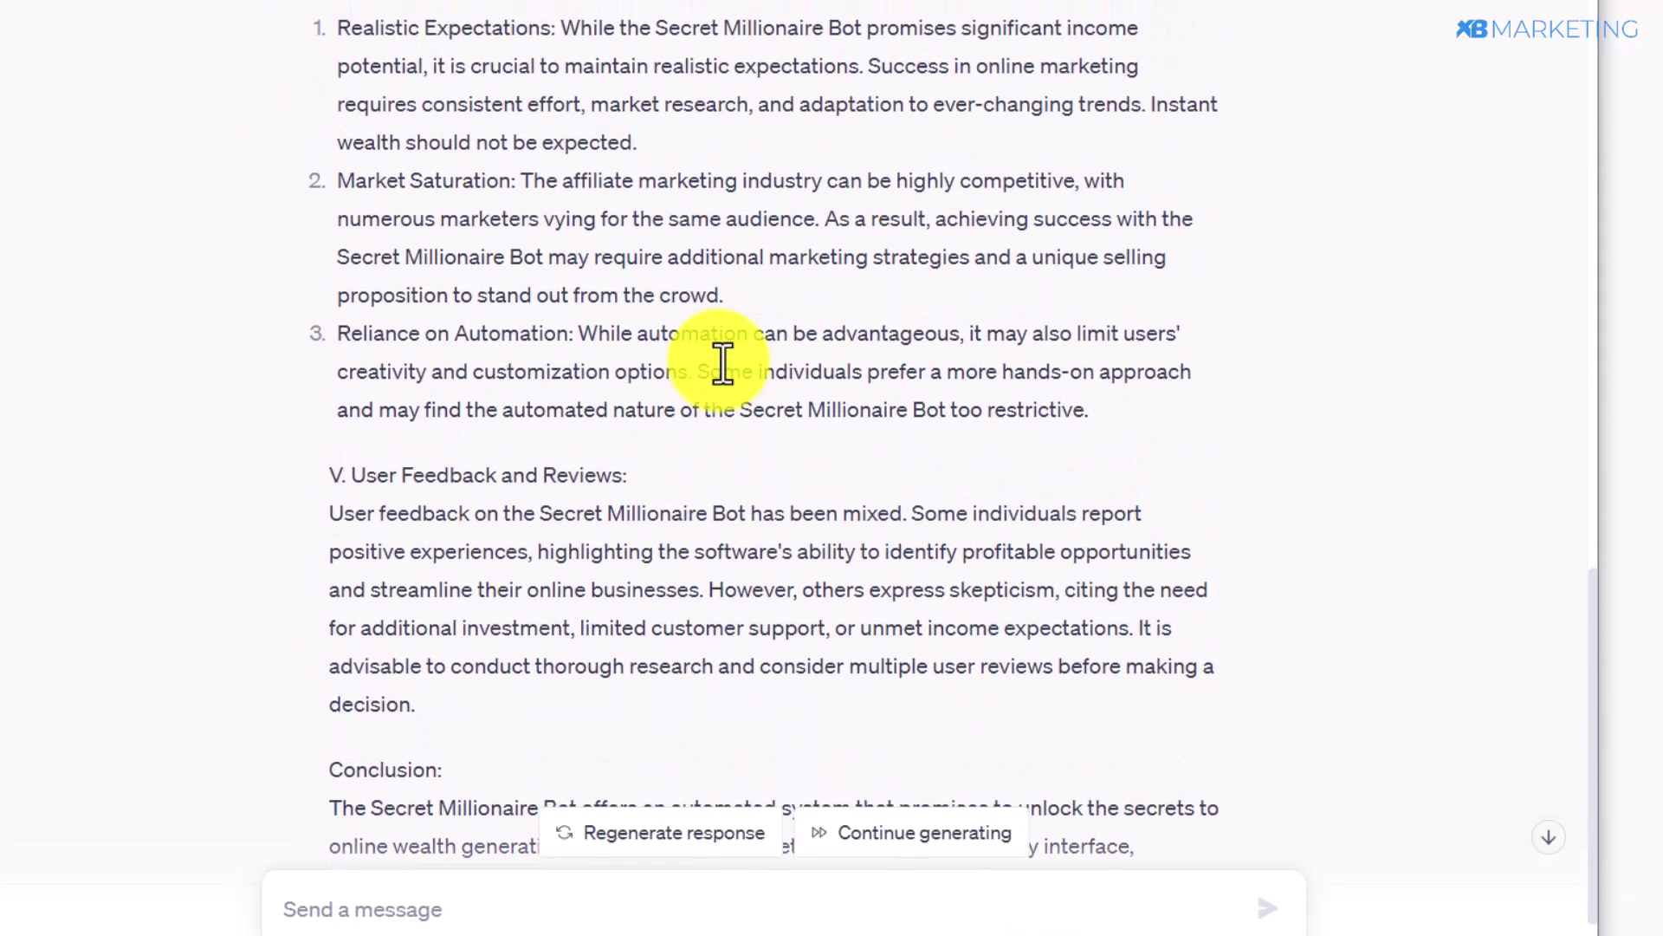
{"action": "scroll", "coordinate": [604, 439], "scroll_direction": "down", "scroll_amount": 3}
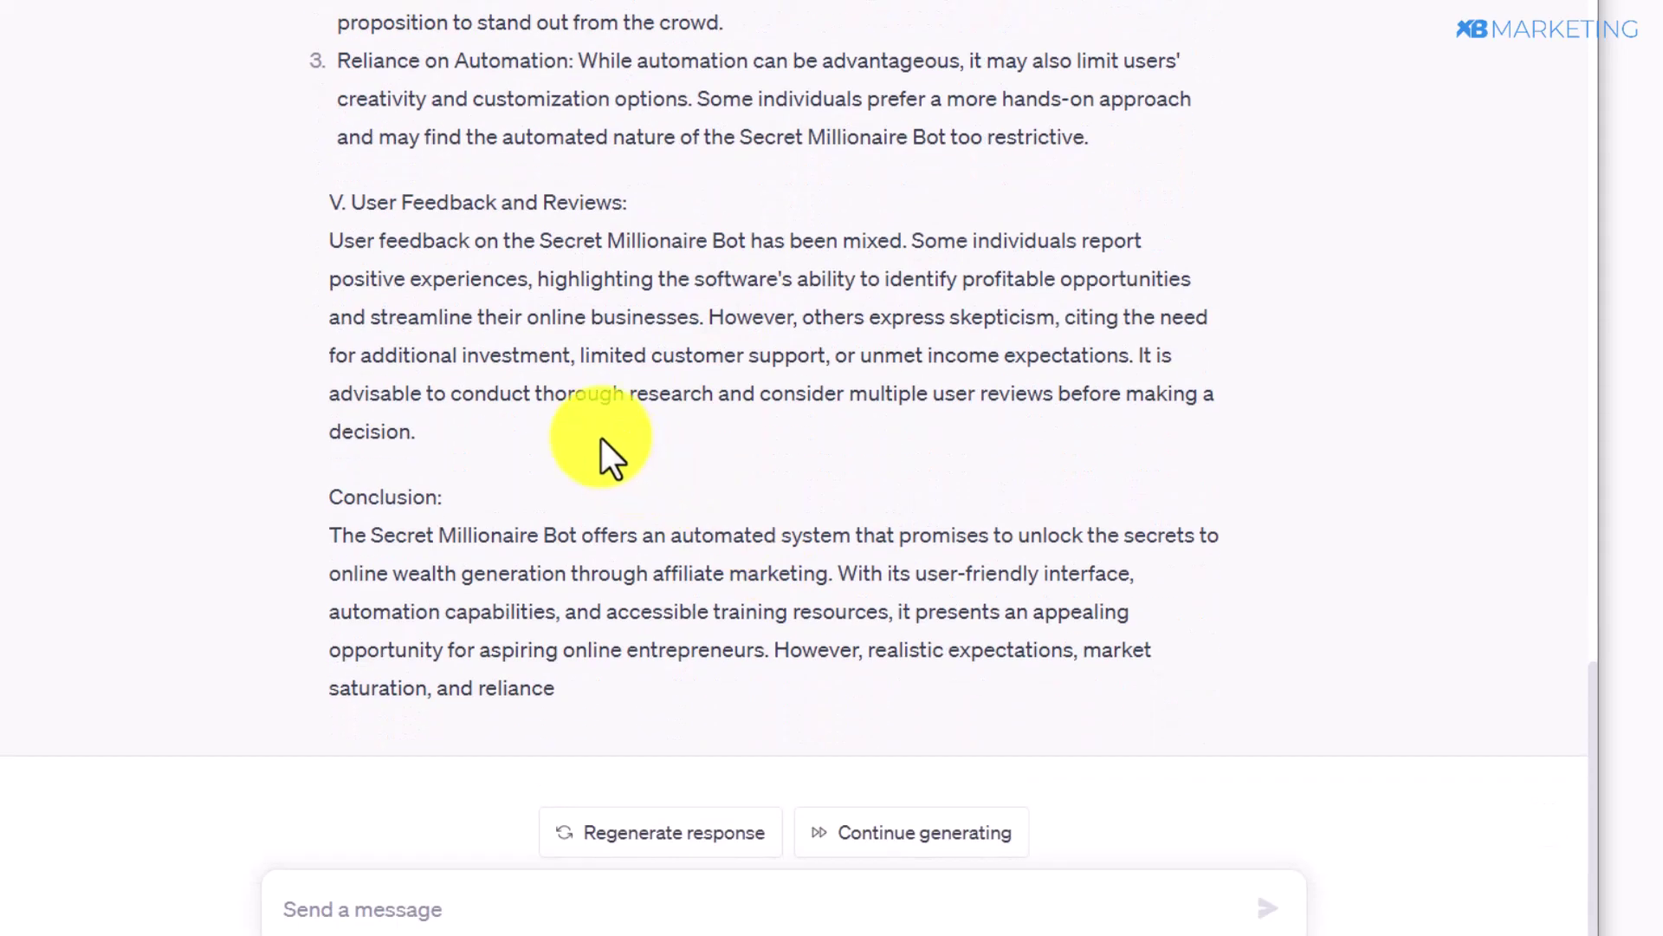
{"action": "scroll", "coordinate": [660, 416], "scroll_direction": "up", "scroll_amount": 9}
{"action": "scroll", "coordinate": [660, 416], "scroll_direction": "up", "scroll_amount": 12}
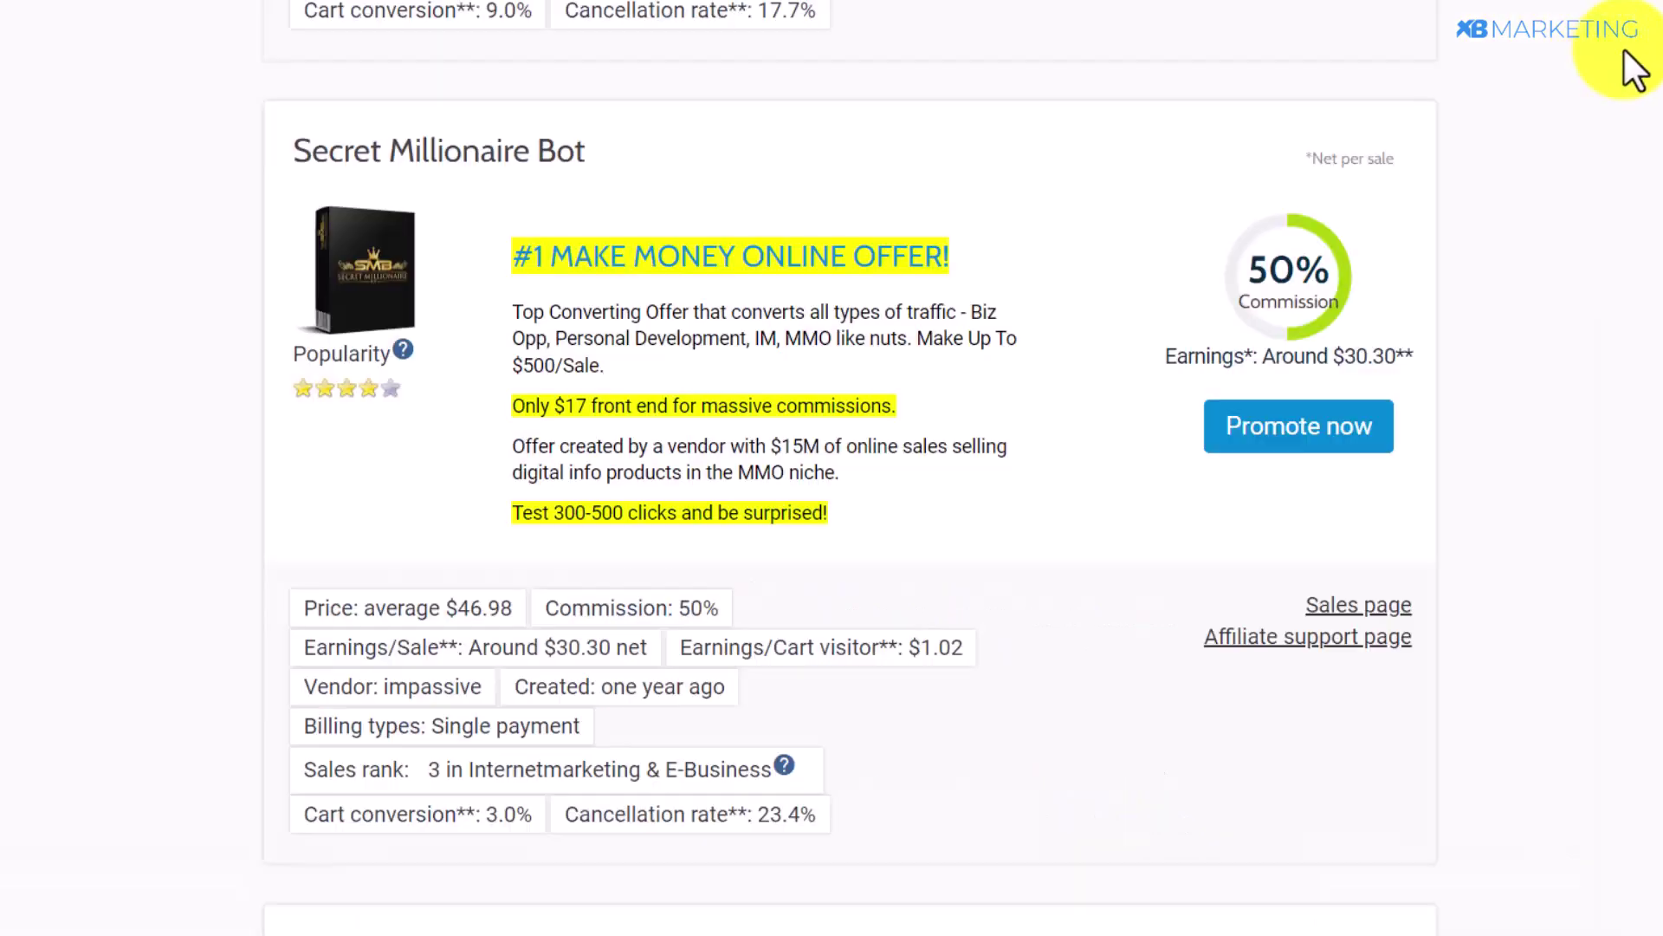
Review the Secret Millionaire Bot listing's 50% commission and sales details
{"action": "right_click", "coordinate": [1271, 51]}
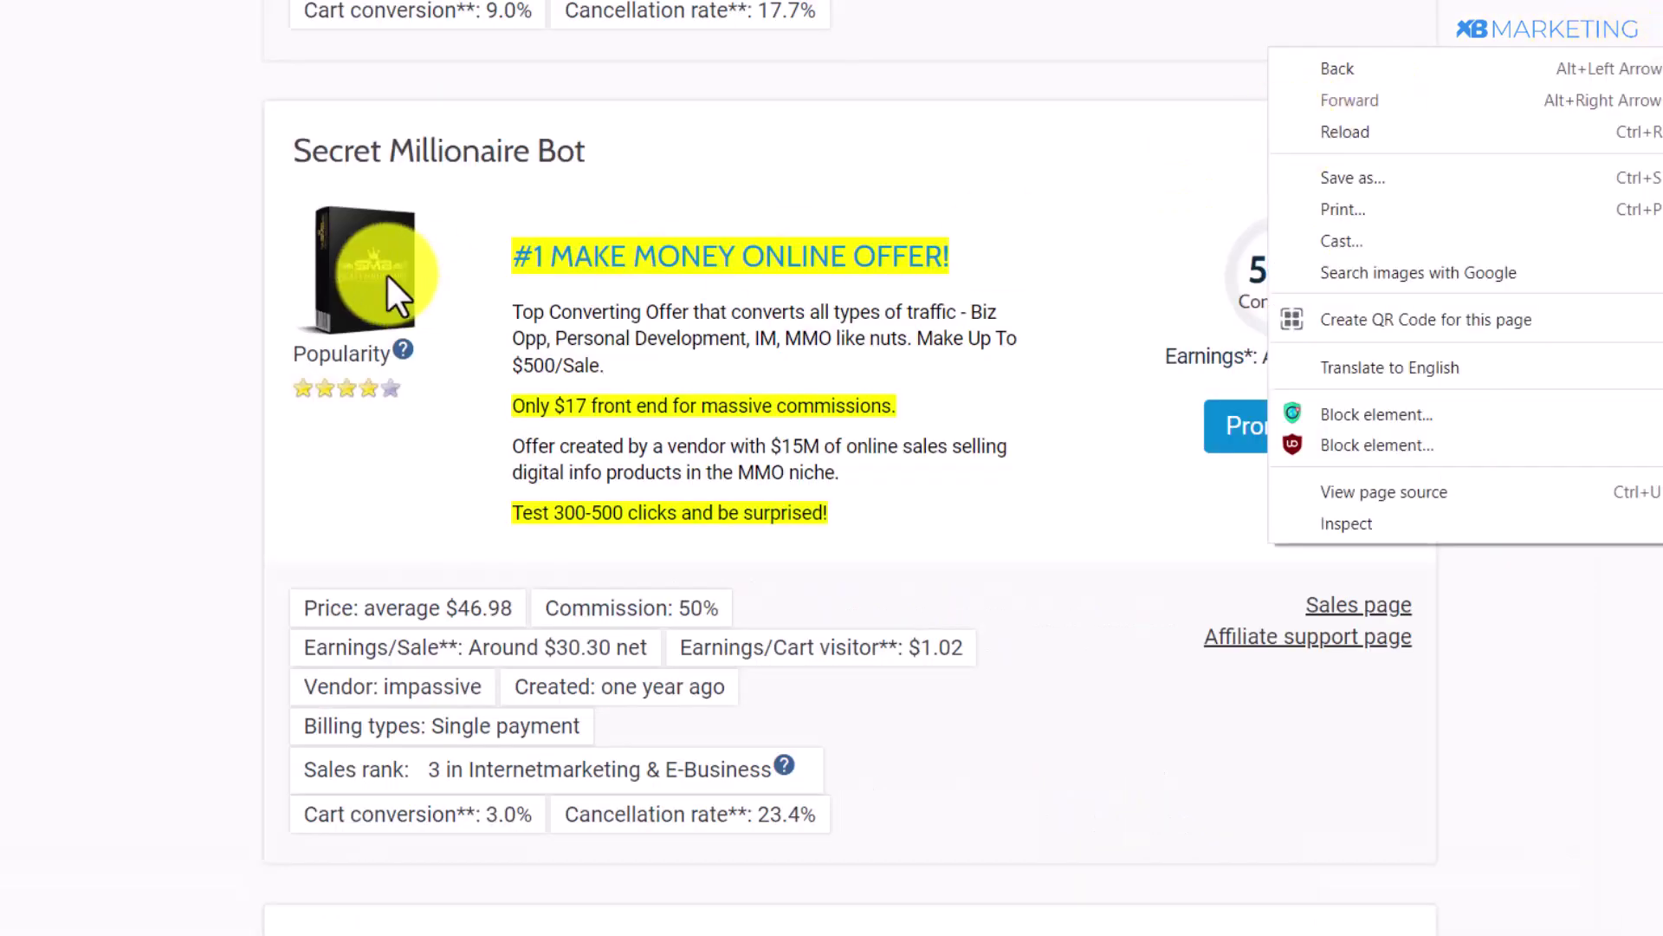
{"action": "left_click", "coordinate": [261, 252]}
{"action": "scroll", "coordinate": [331, 274], "scroll_direction": "up", "scroll_amount": 6}
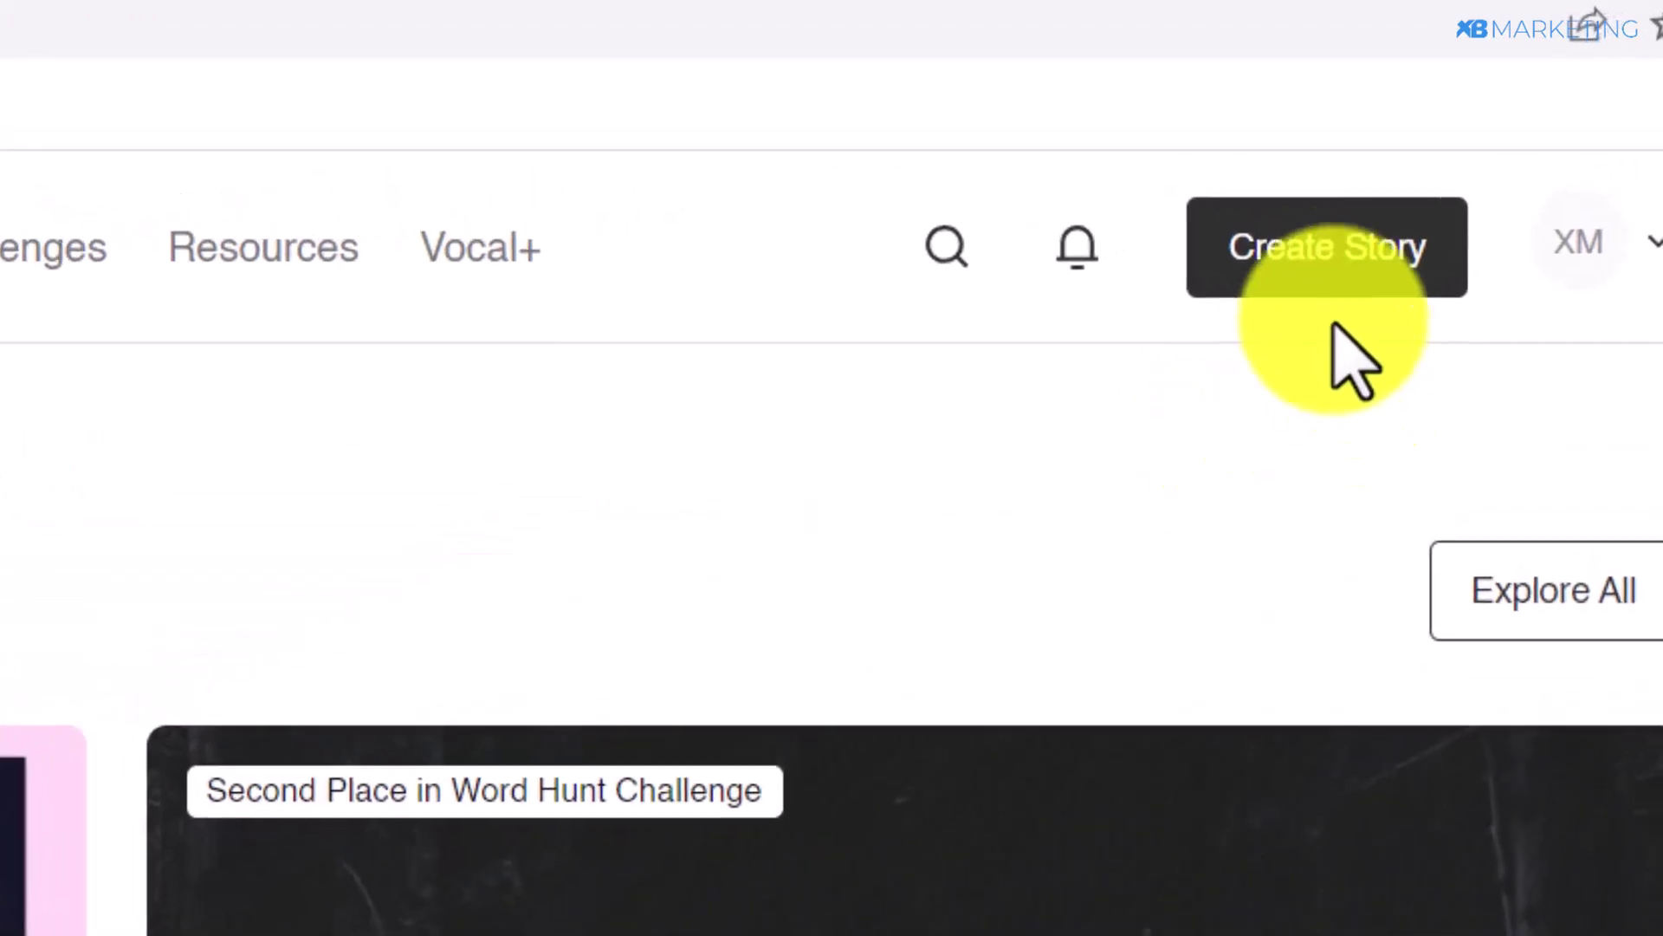
Create a new Vocal story and extend its title to 'How to make money online in 2023'
{"action": "left_click", "coordinate": [1308, 260]}
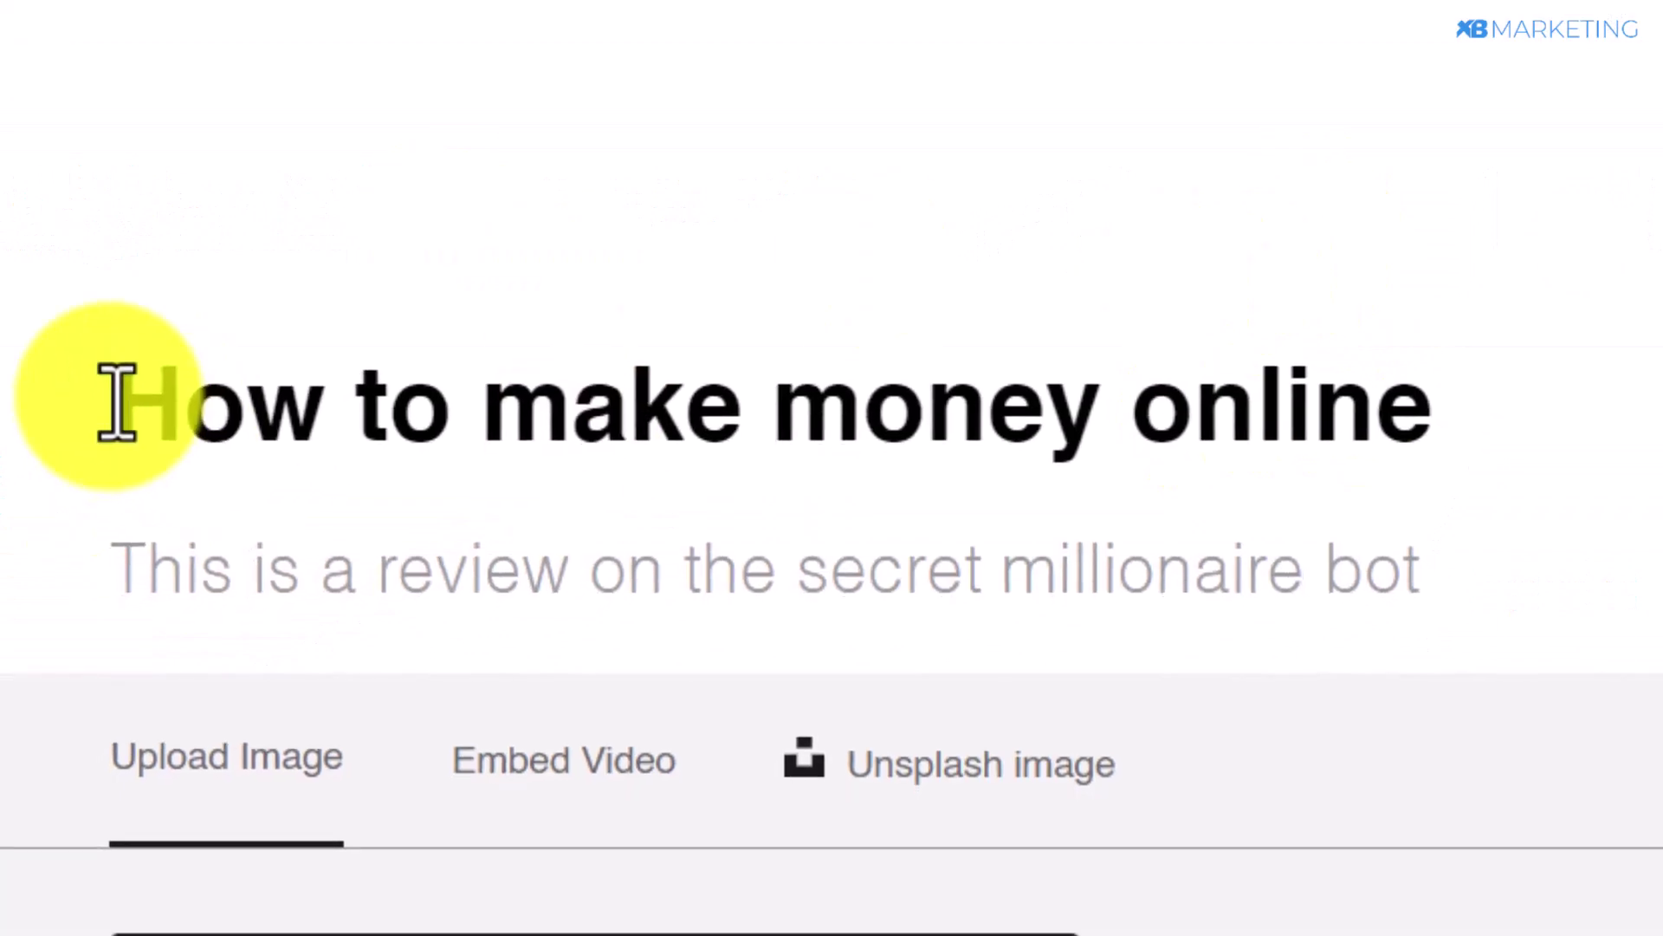
{"action": "left_click_drag", "start_coordinate": [115, 401], "coordinate": [346, 378]}
{"action": "left_click", "coordinate": [346, 379]}
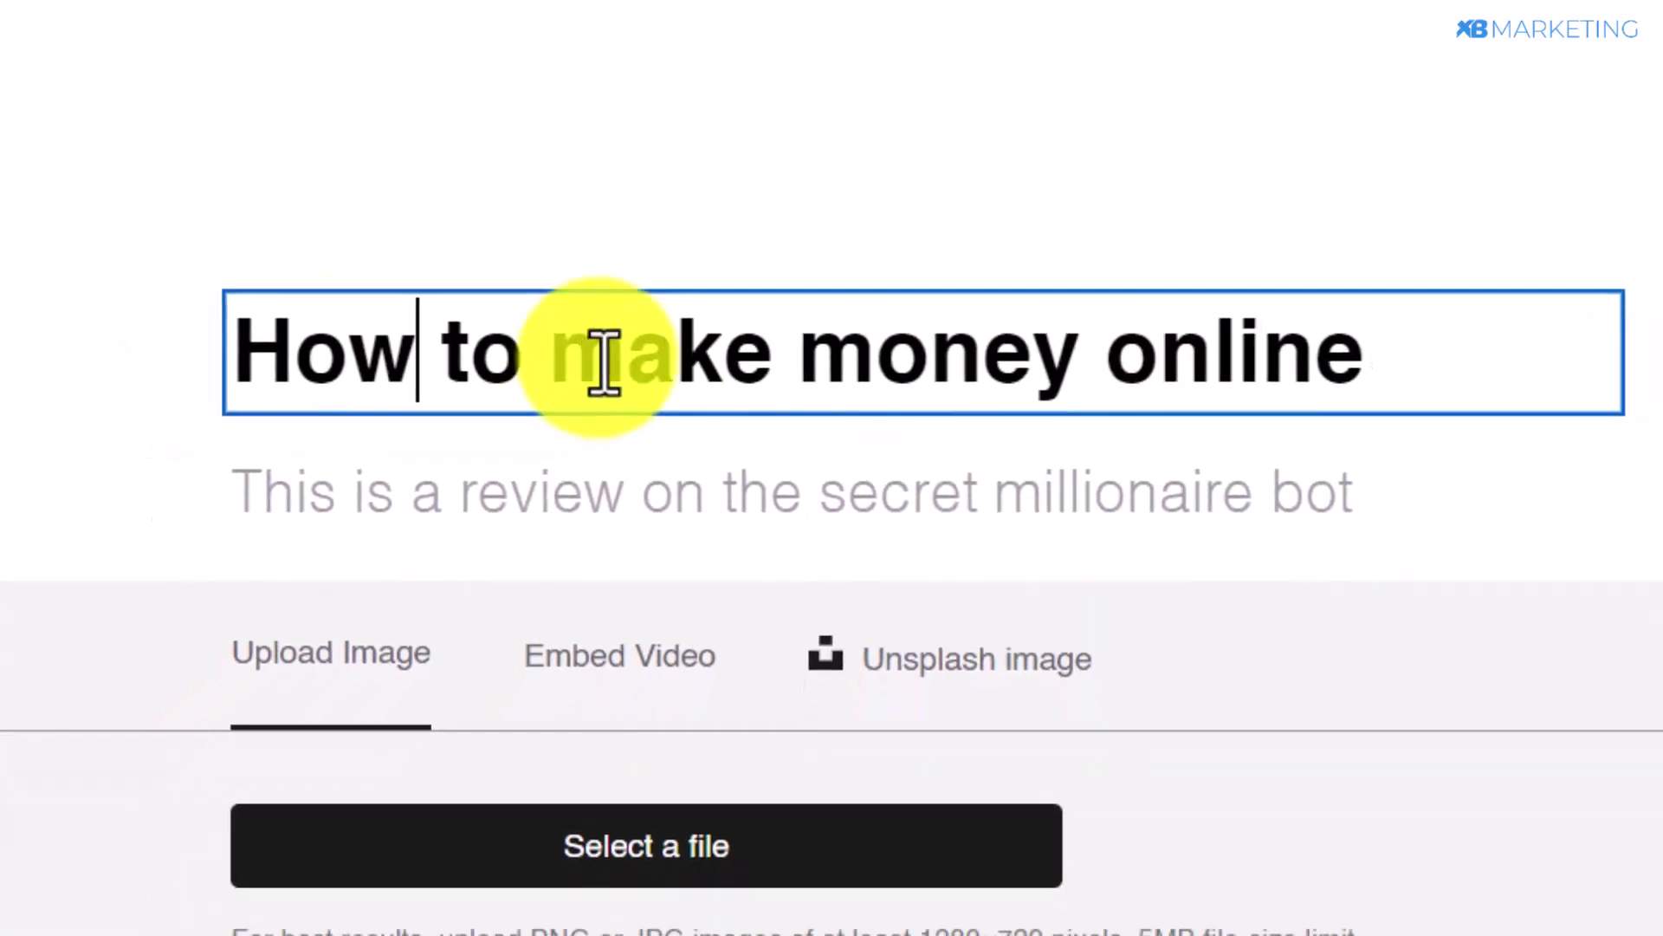
{"action": "left_click", "coordinate": [1334, 330]}
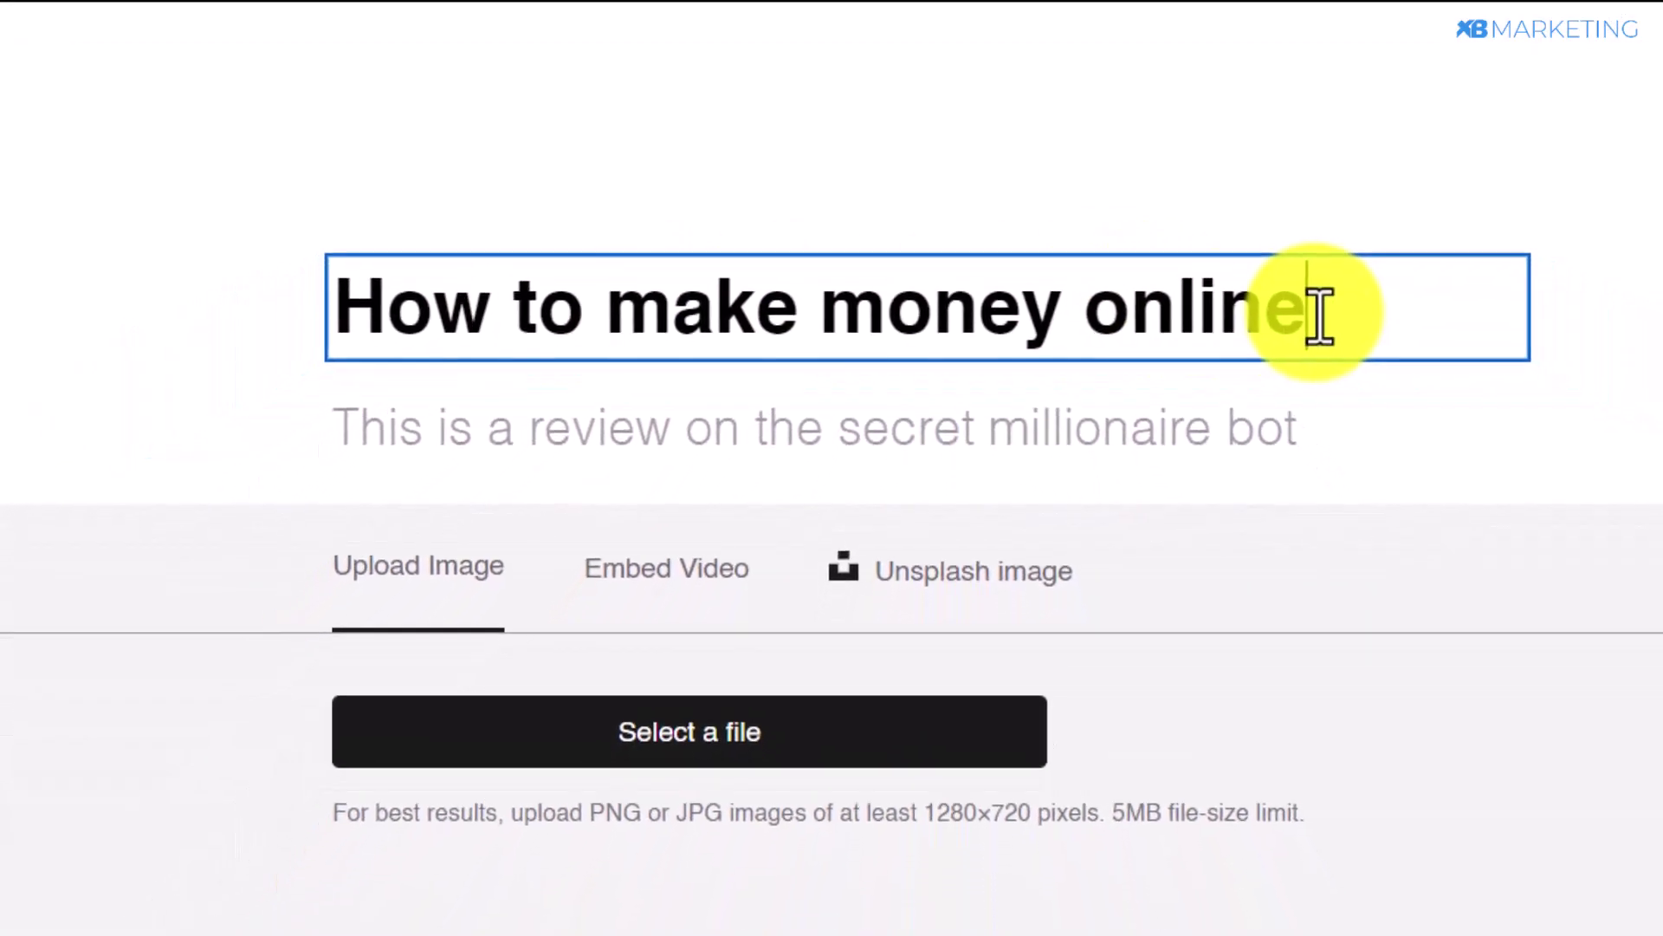
{"action": "type", "text": "in 2"}
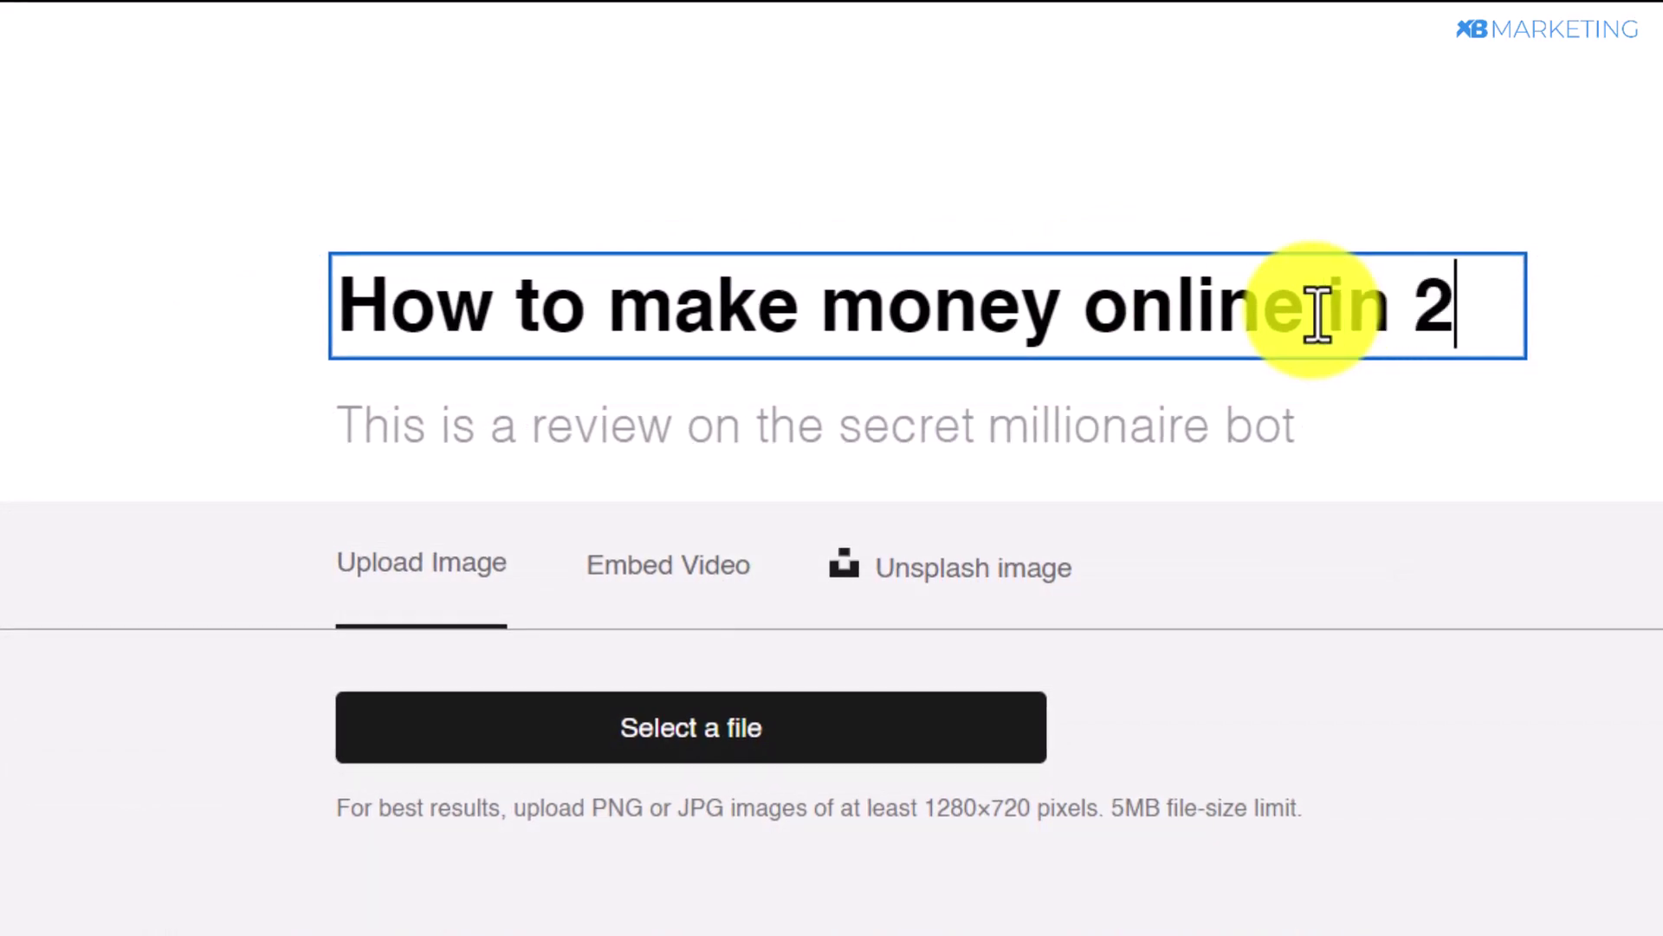
{"action": "type", "text": "023"}
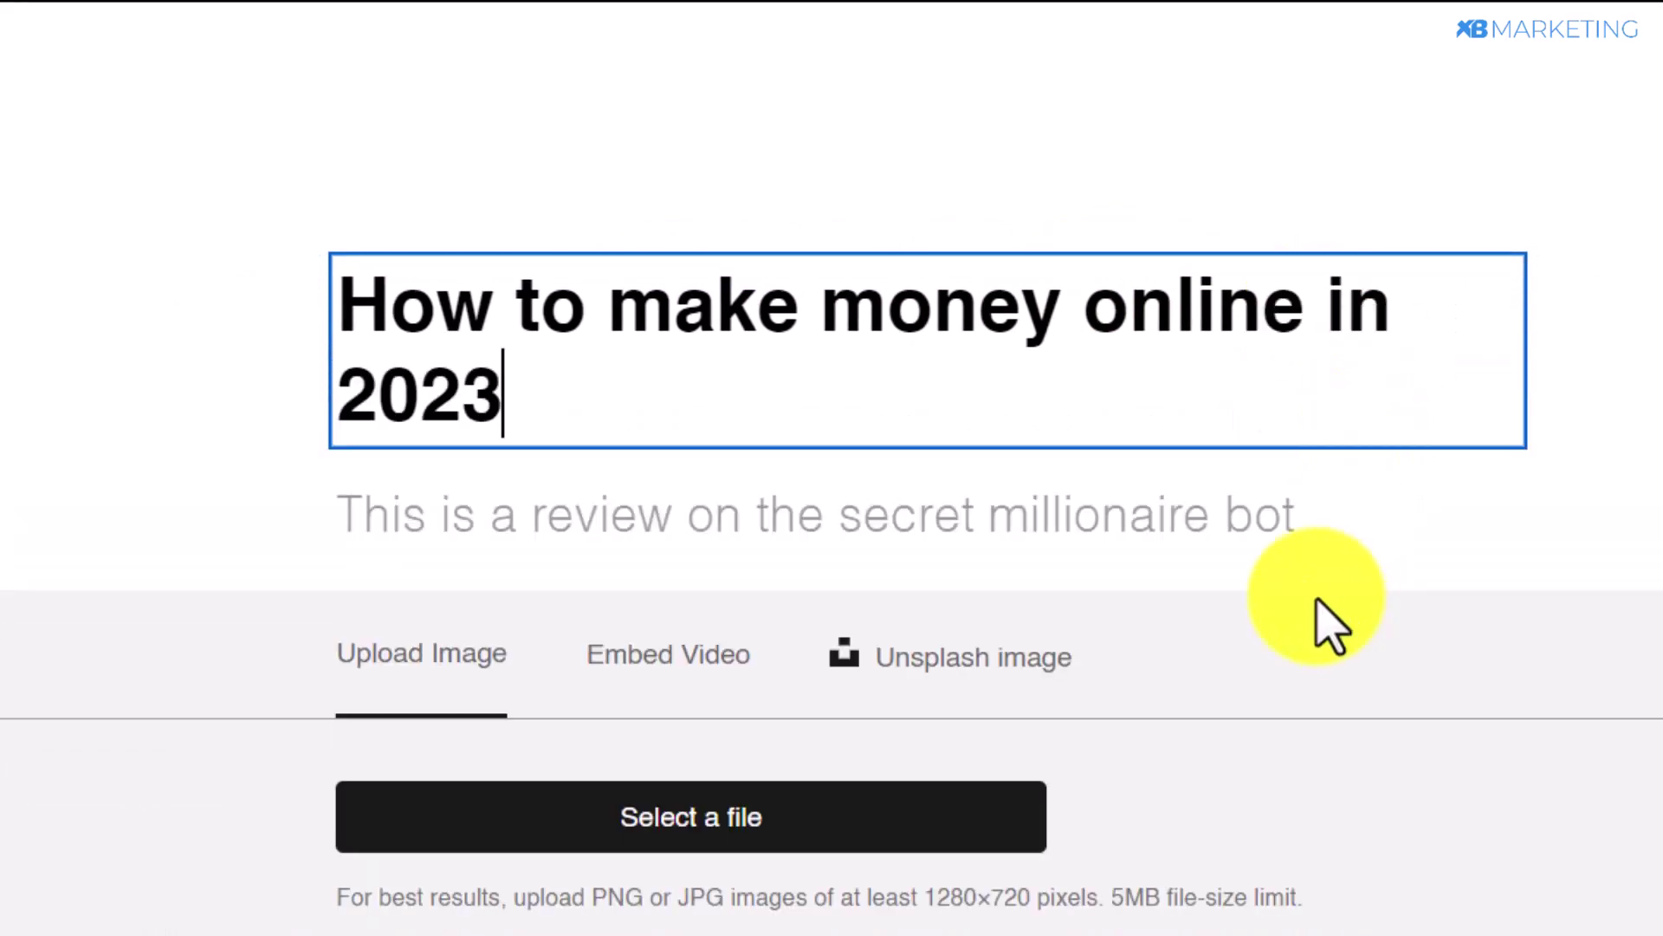
{"action": "left_click", "coordinate": [346, 513]}
{"action": "left_click_drag", "start_coordinate": [346, 512], "coordinate": [1338, 554]}
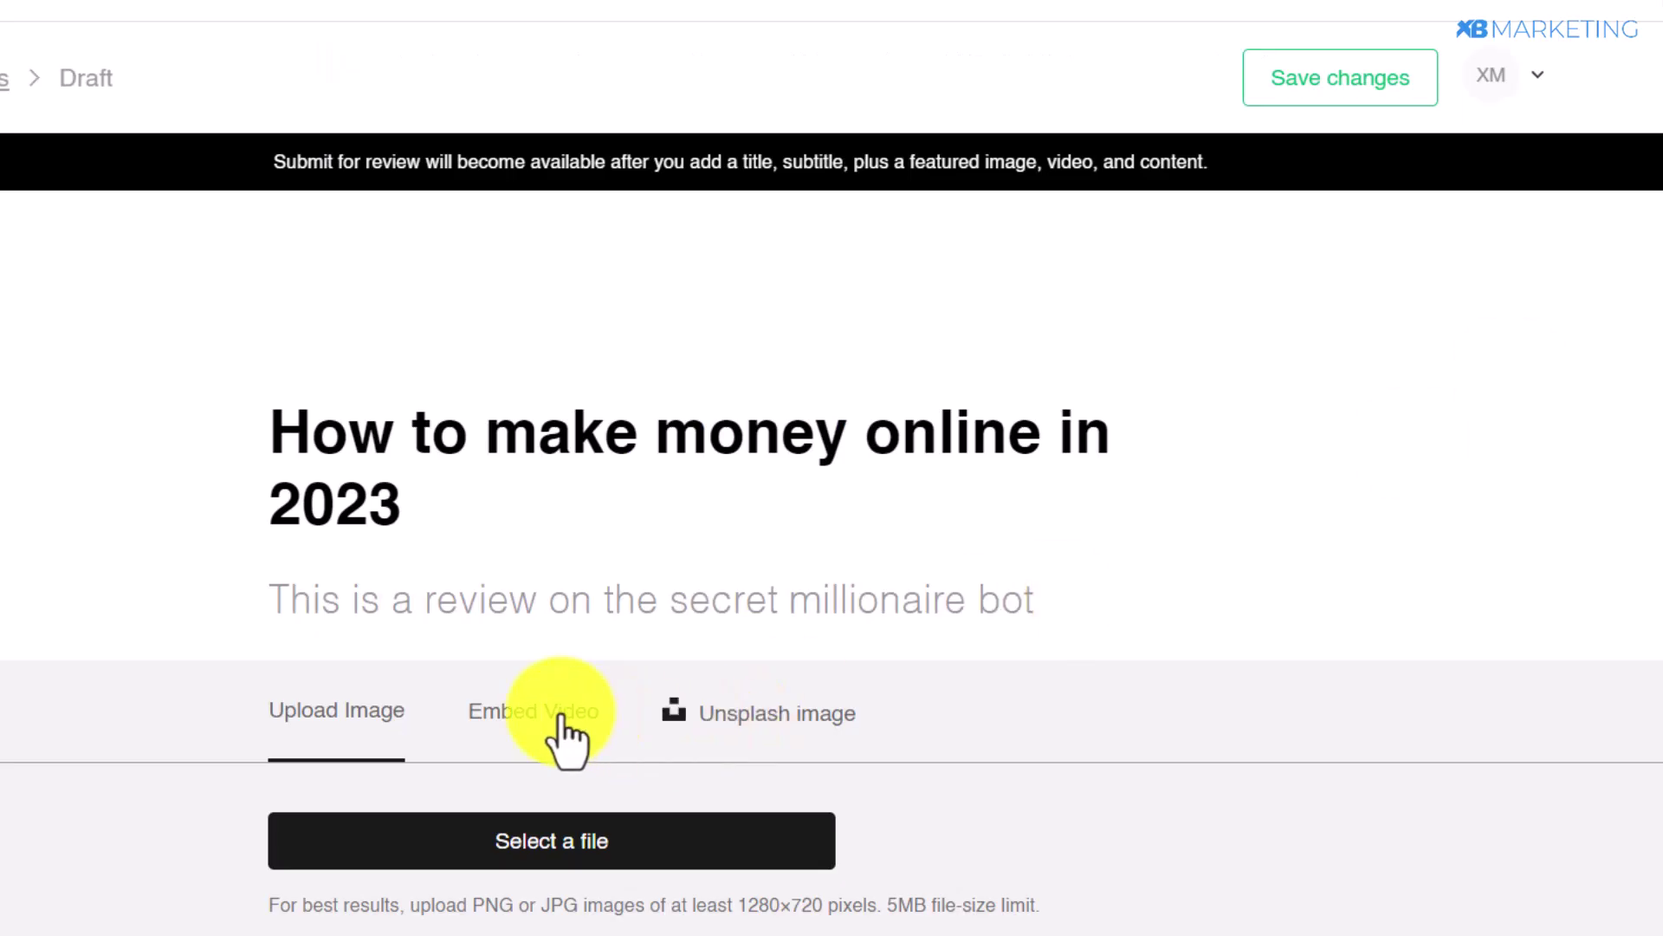
Paste ChatGPT's Secret Millionaire Bot review into the story body
{"action": "scroll", "coordinate": [554, 719], "scroll_direction": "down", "scroll_amount": 3}
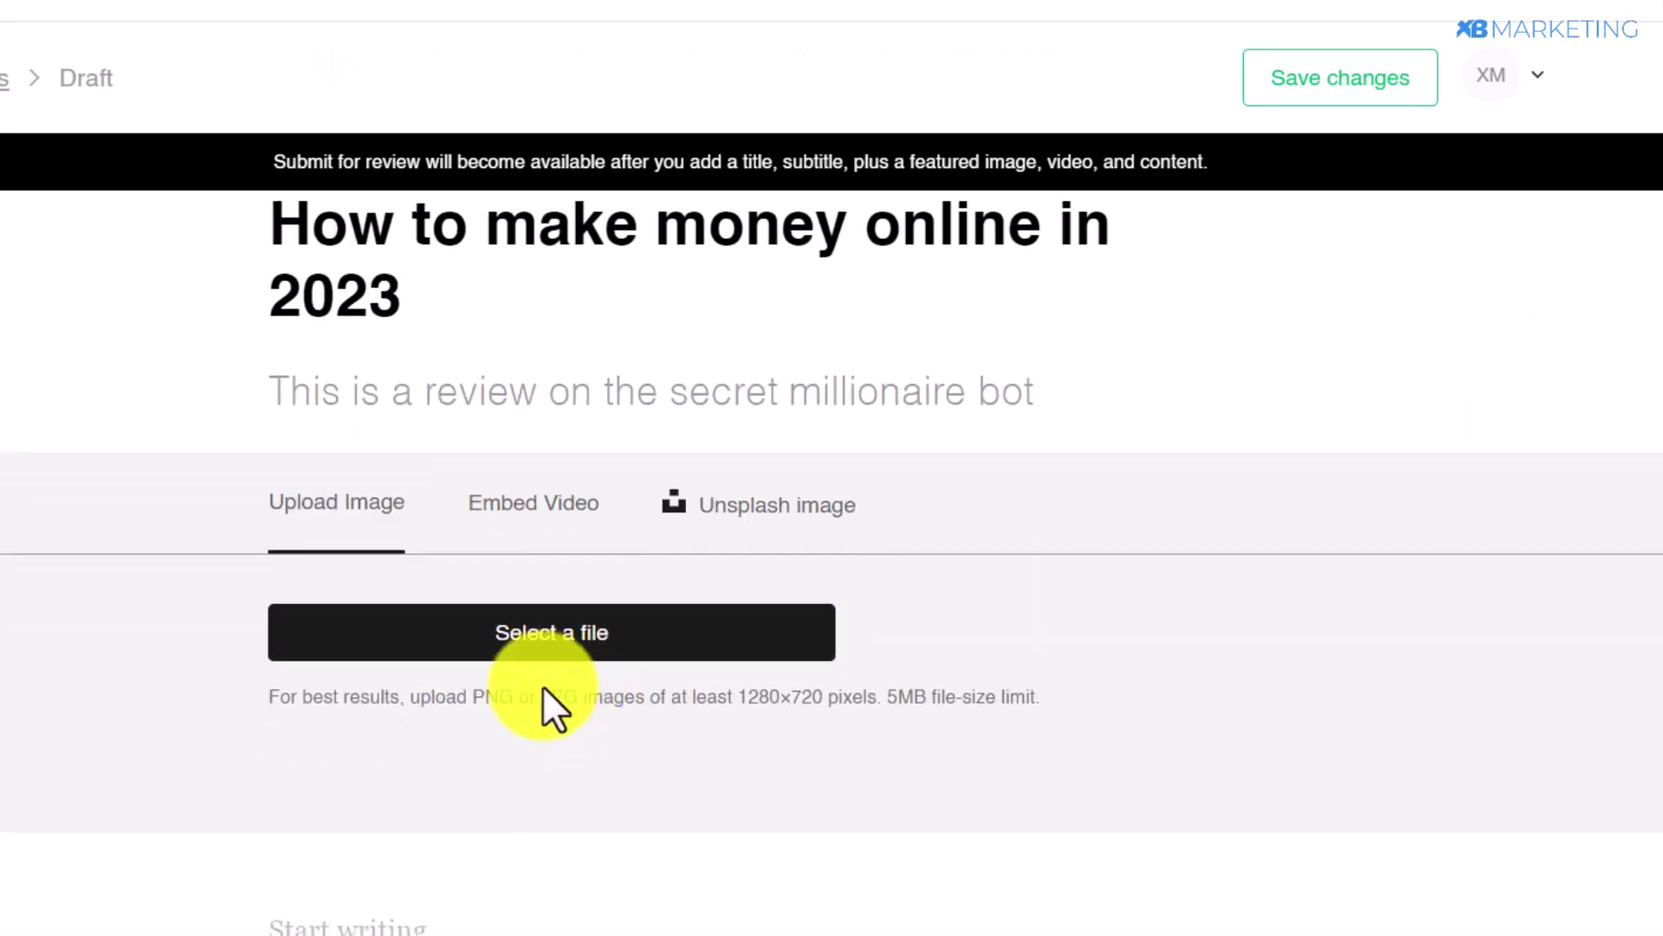
{"action": "key", "text": "ctrl+v"}
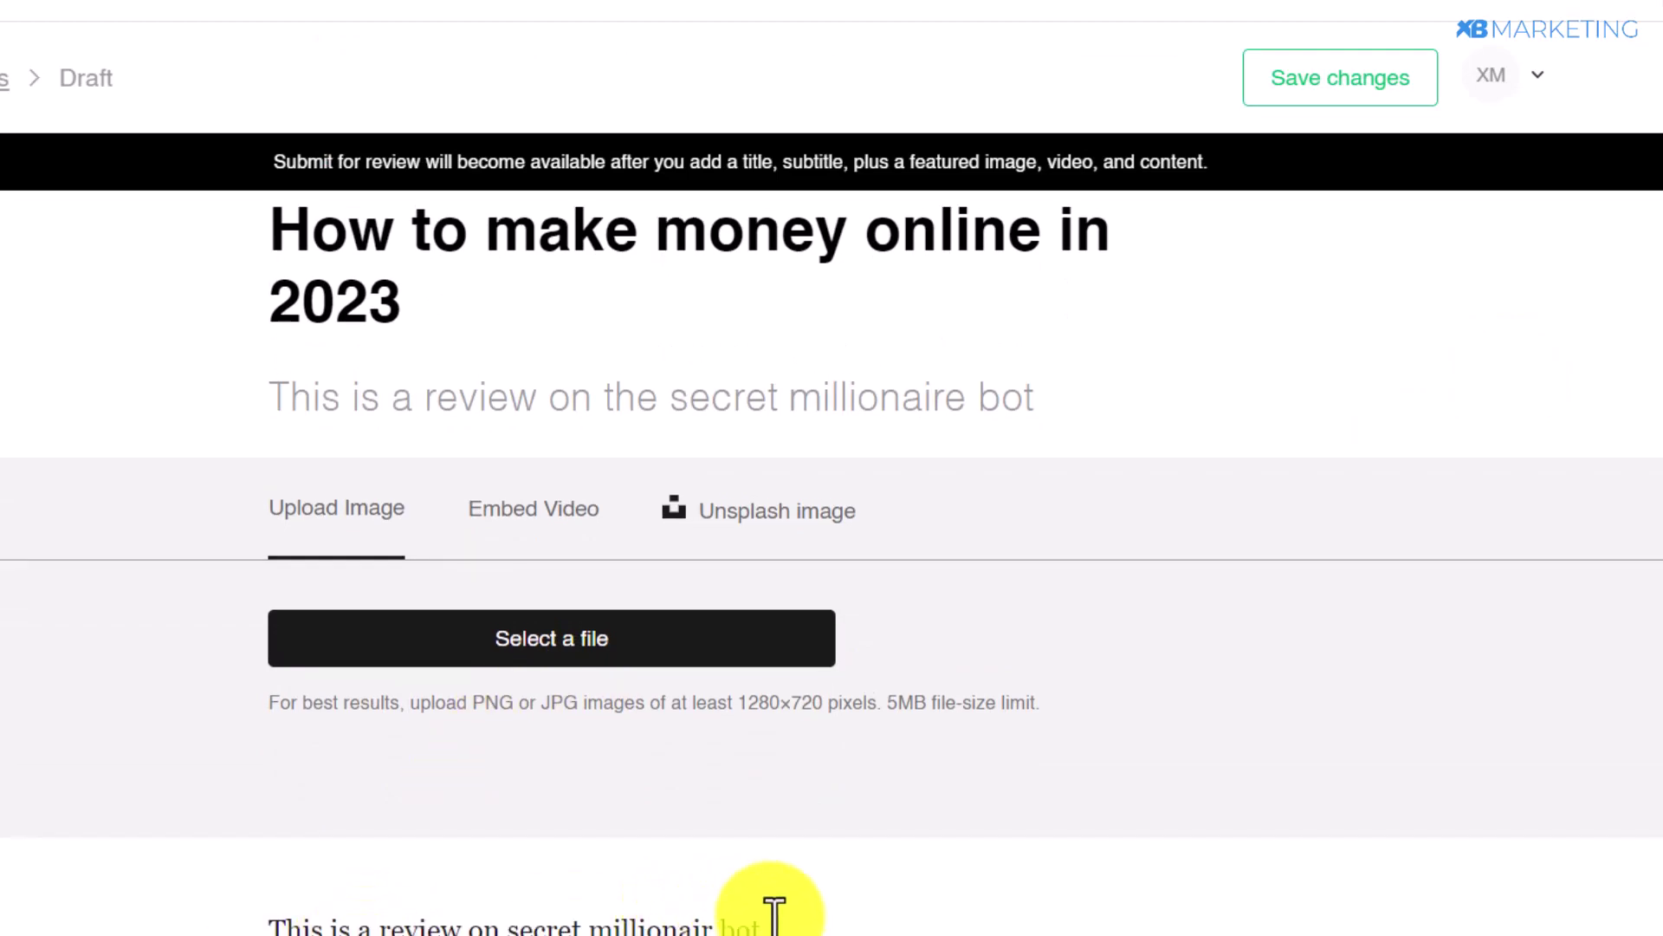
{"action": "scroll", "coordinate": [457, 557], "scroll_direction": "down", "scroll_amount": 20}
{"action": "scroll", "coordinate": [446, 563], "scroll_direction": "up", "scroll_amount": 13}
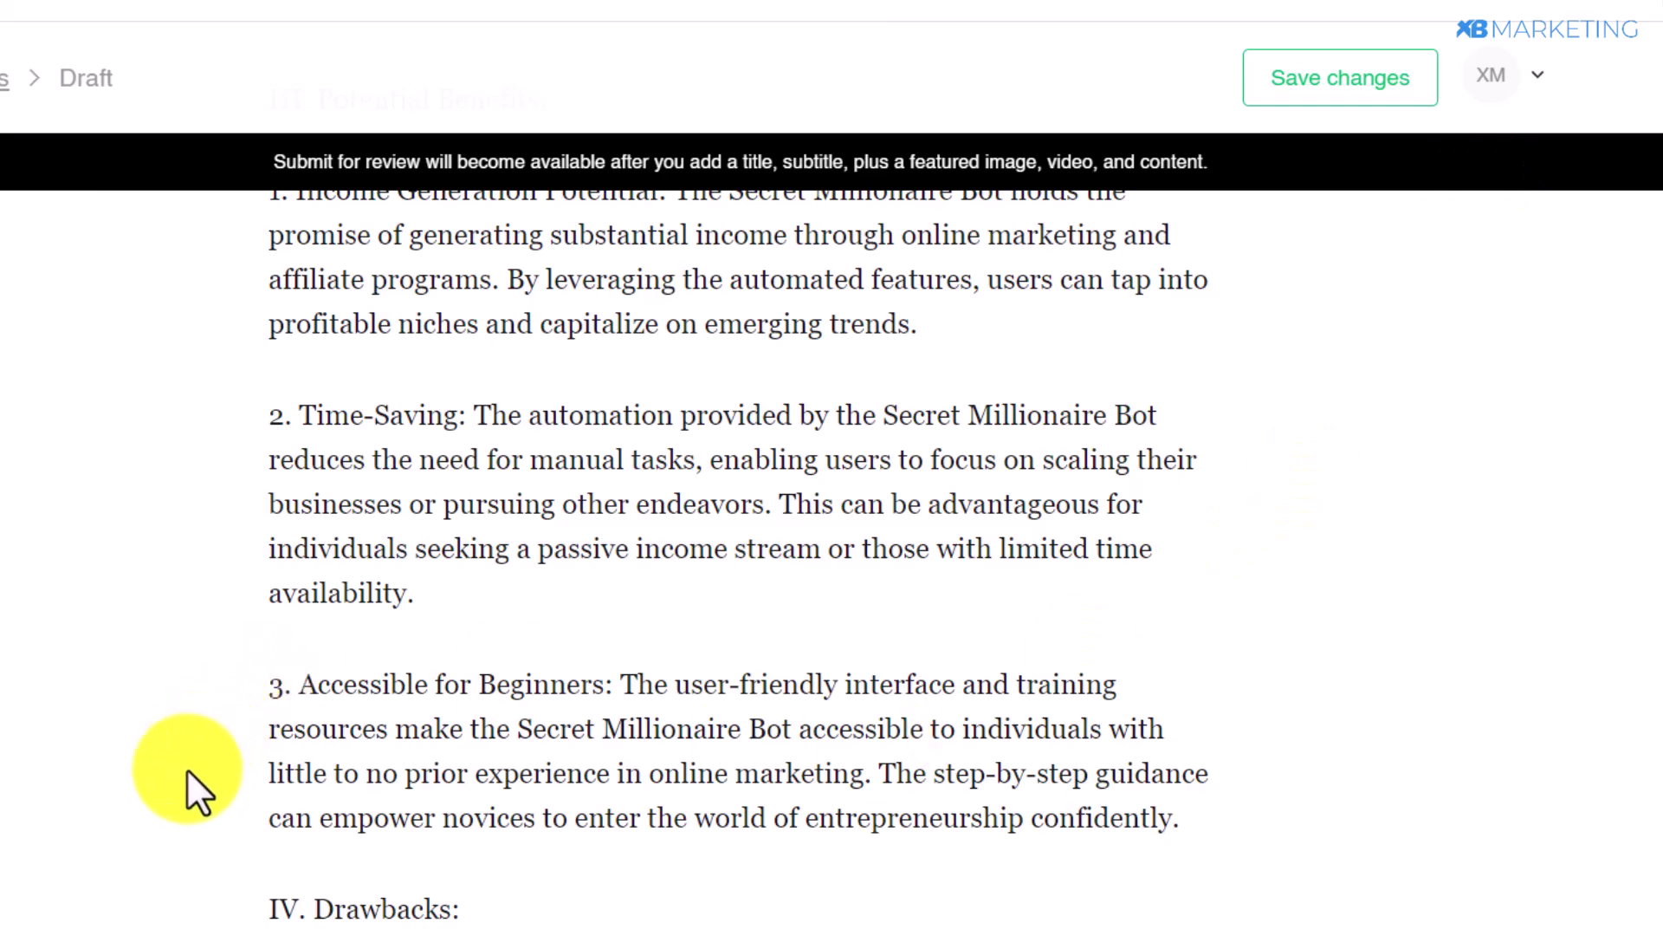
{"action": "scroll", "coordinate": [557, 360], "scroll_direction": "up", "scroll_amount": 10}
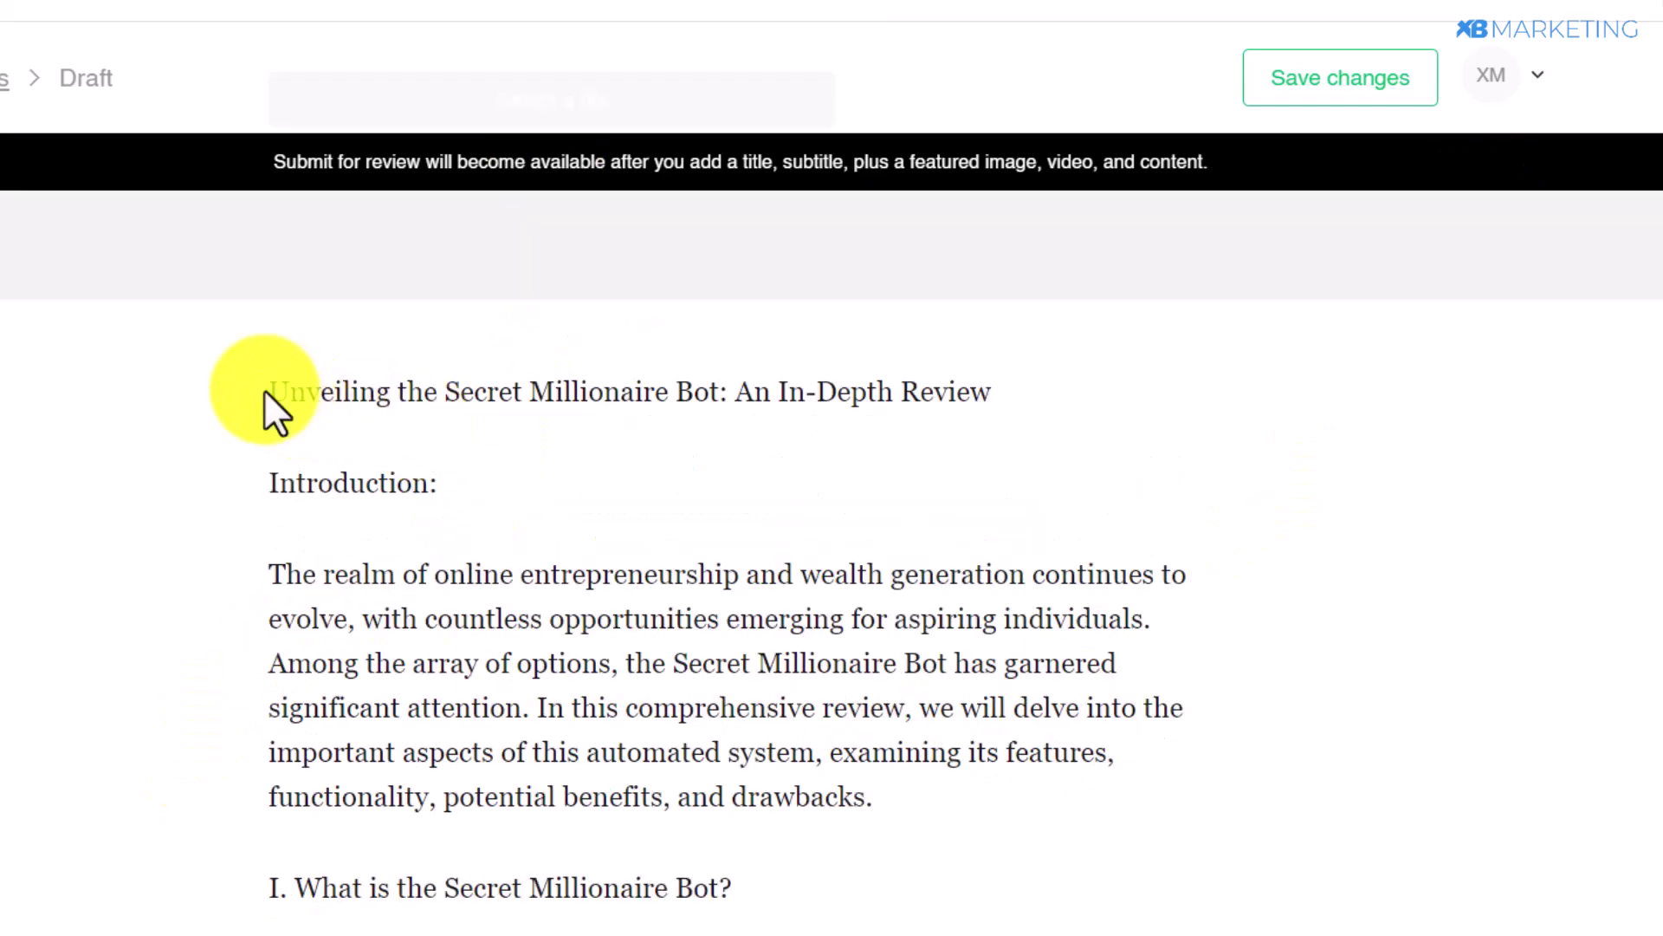
{"action": "left_click_drag", "start_coordinate": [288, 395], "coordinate": [909, 415]}
{"action": "left_click", "coordinate": [917, 398]}
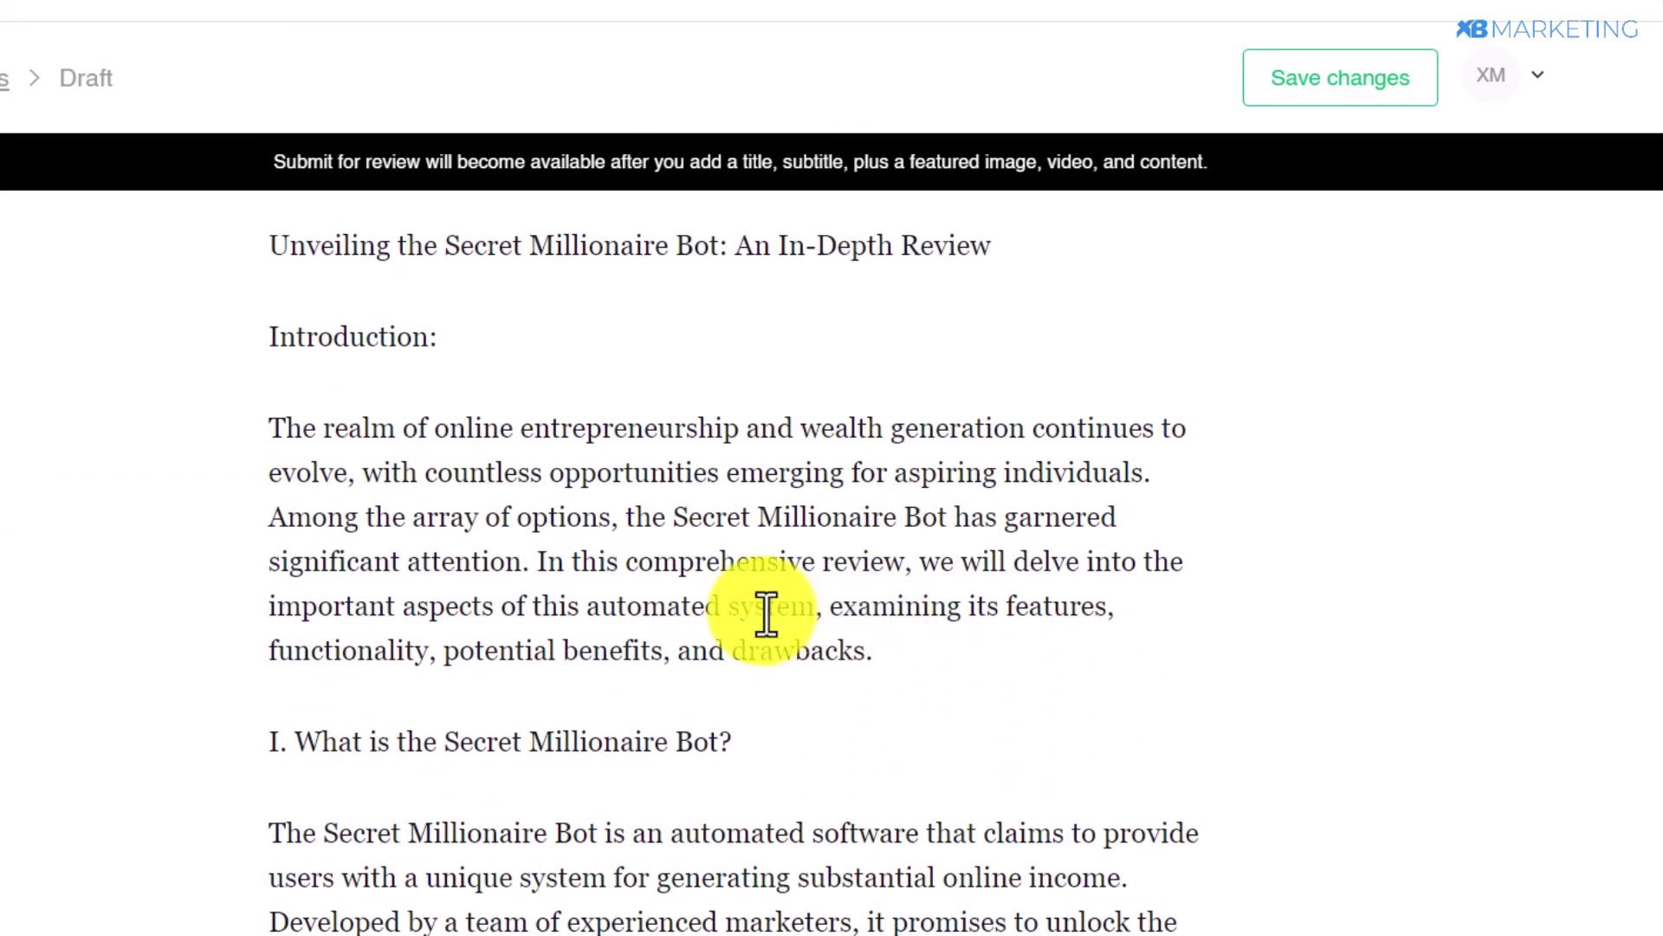
{"action": "scroll", "coordinate": [710, 581], "scroll_direction": "down", "scroll_amount": 4}
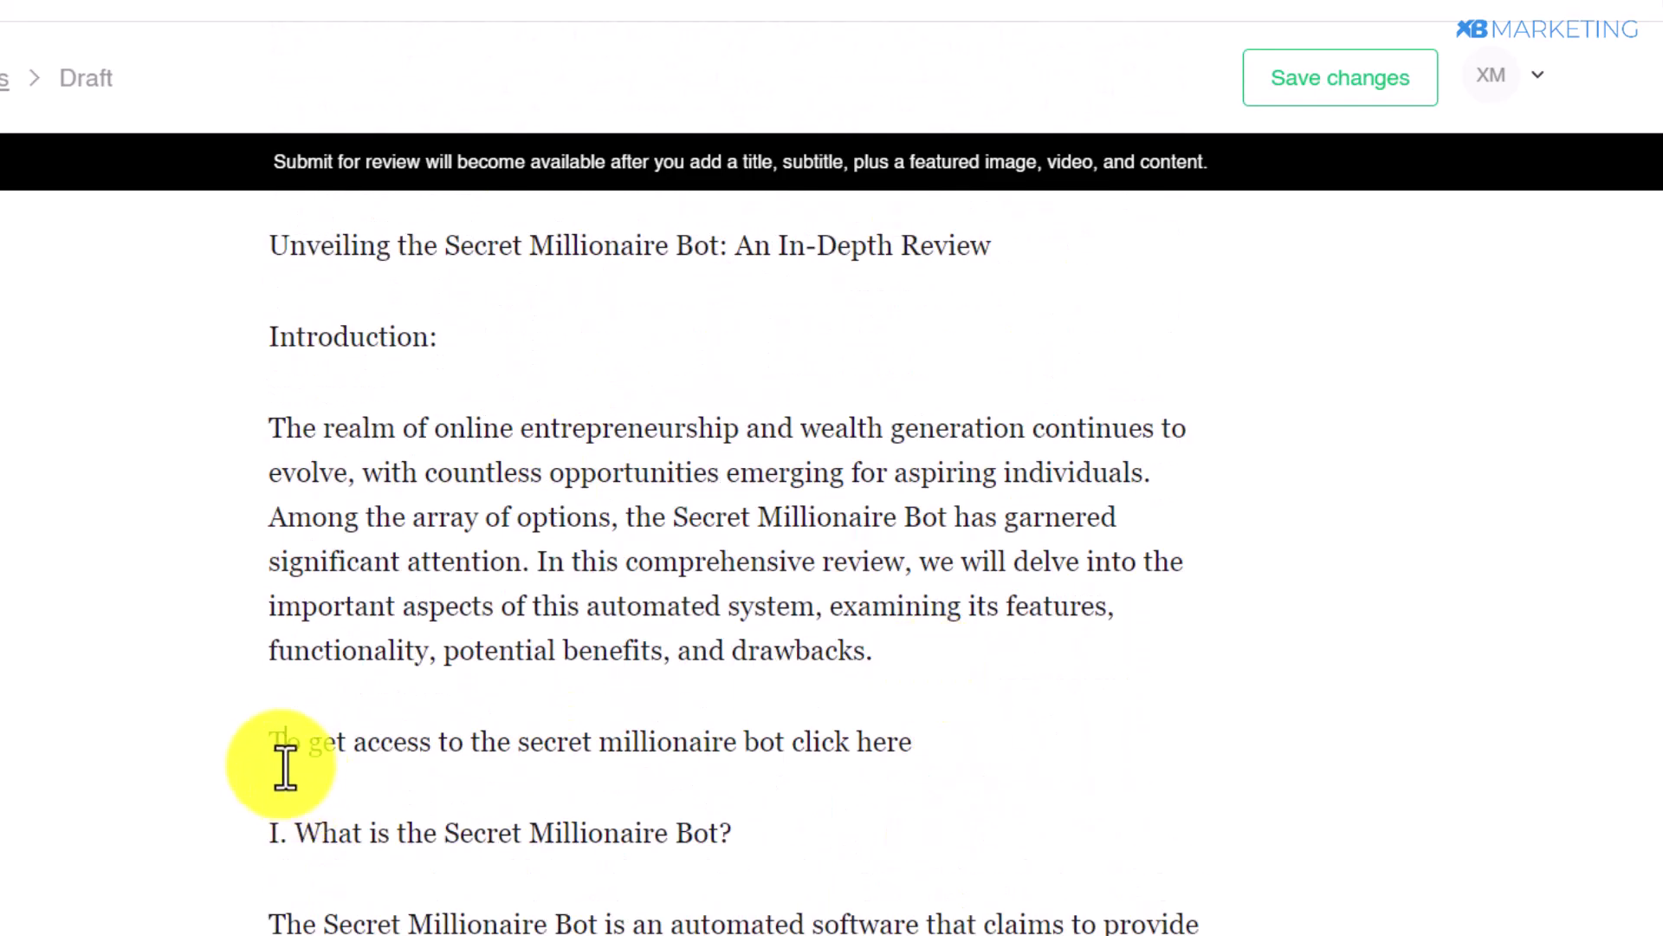
Start linking the 'To get access to the secret millionaire bot click here' line and request the bot's affiliate promolink
{"action": "left_click_drag", "start_coordinate": [277, 749], "coordinate": [912, 750]}
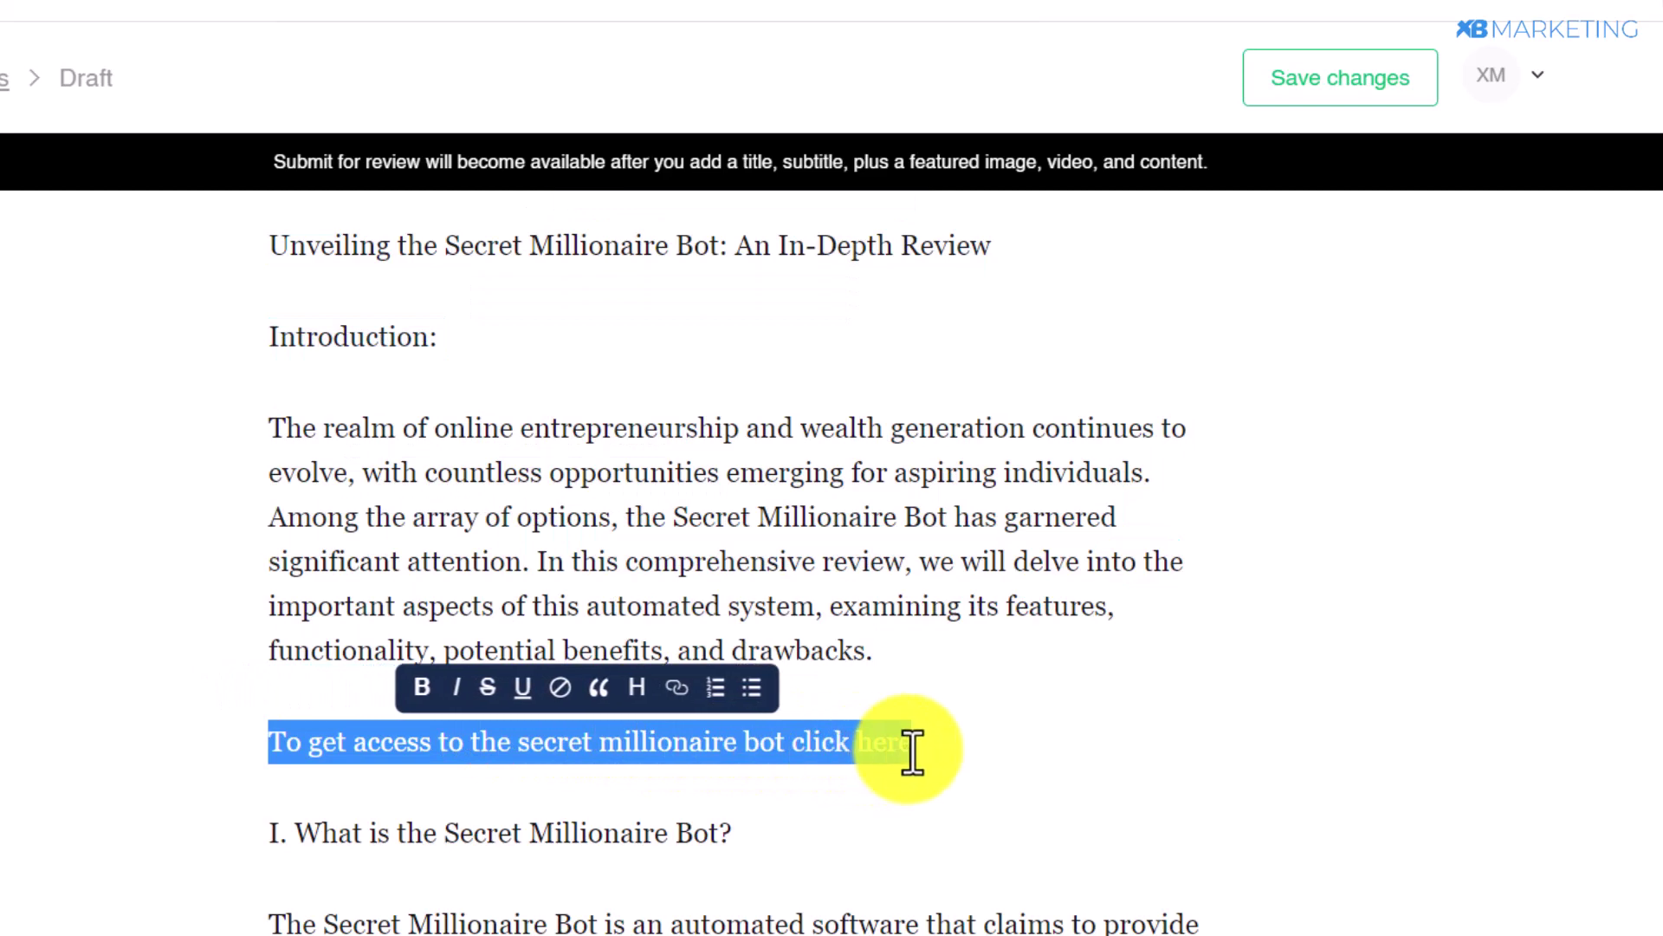
{"action": "left_click", "coordinate": [680, 691]}
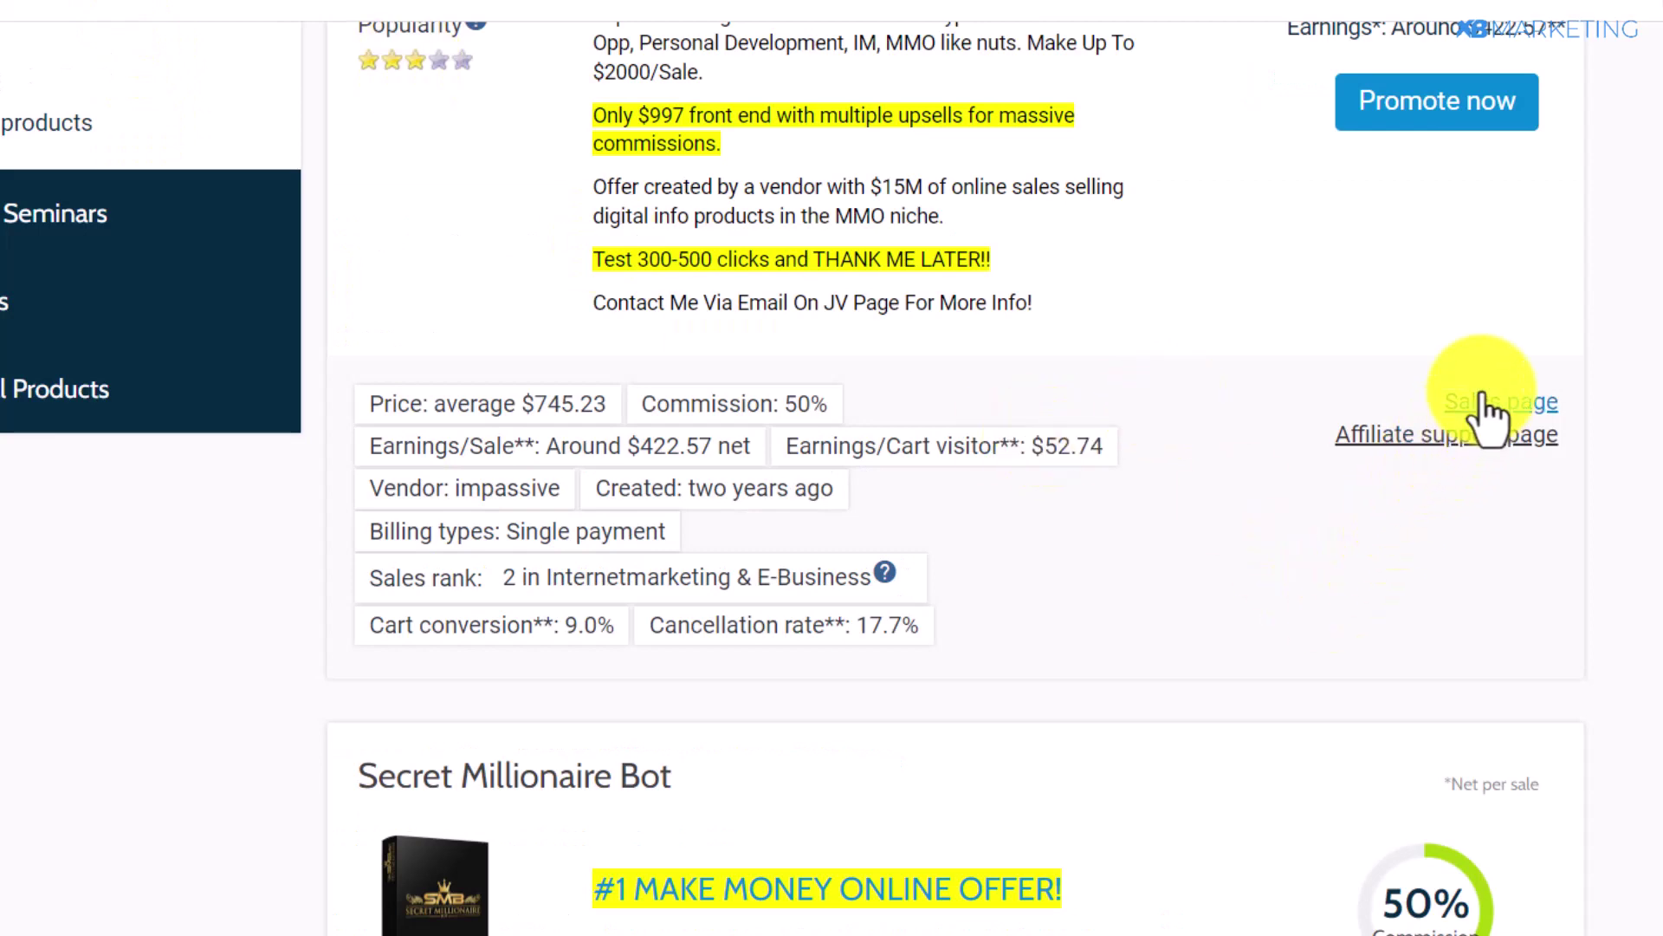
{"action": "scroll", "coordinate": [1482, 407], "scroll_direction": "up", "scroll_amount": 2}
{"action": "scroll", "coordinate": [1455, 434], "scroll_direction": "down", "scroll_amount": 5}
{"action": "scroll", "coordinate": [1511, 606], "scroll_direction": "down", "scroll_amount": 5}
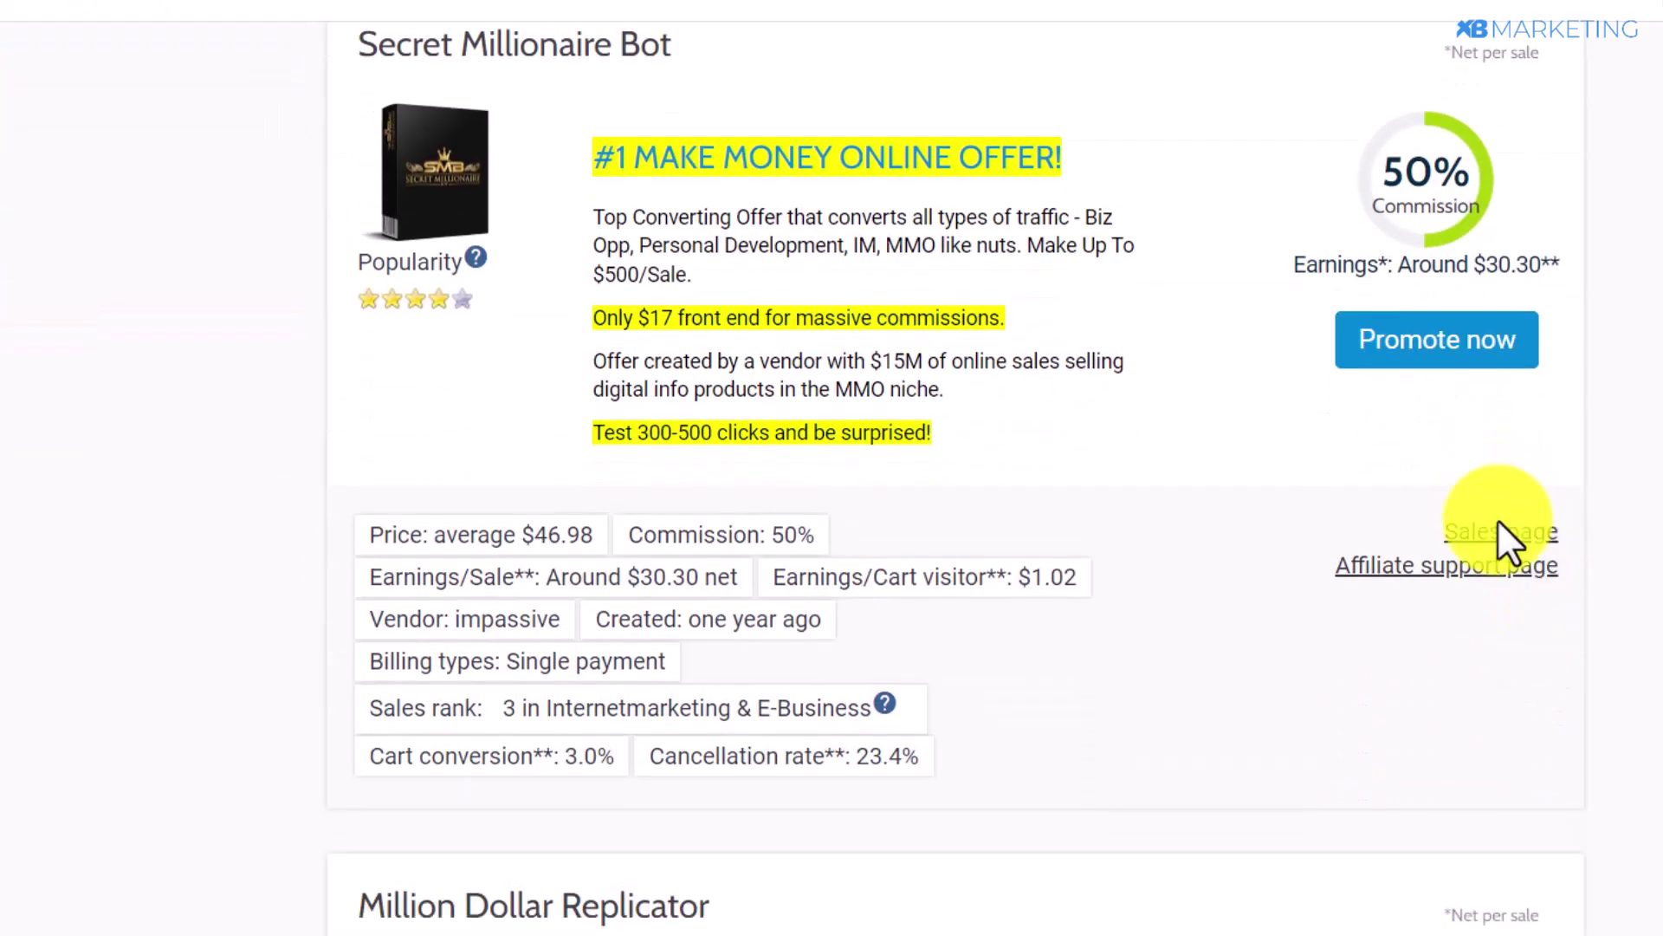
{"action": "left_click", "coordinate": [1440, 341]}
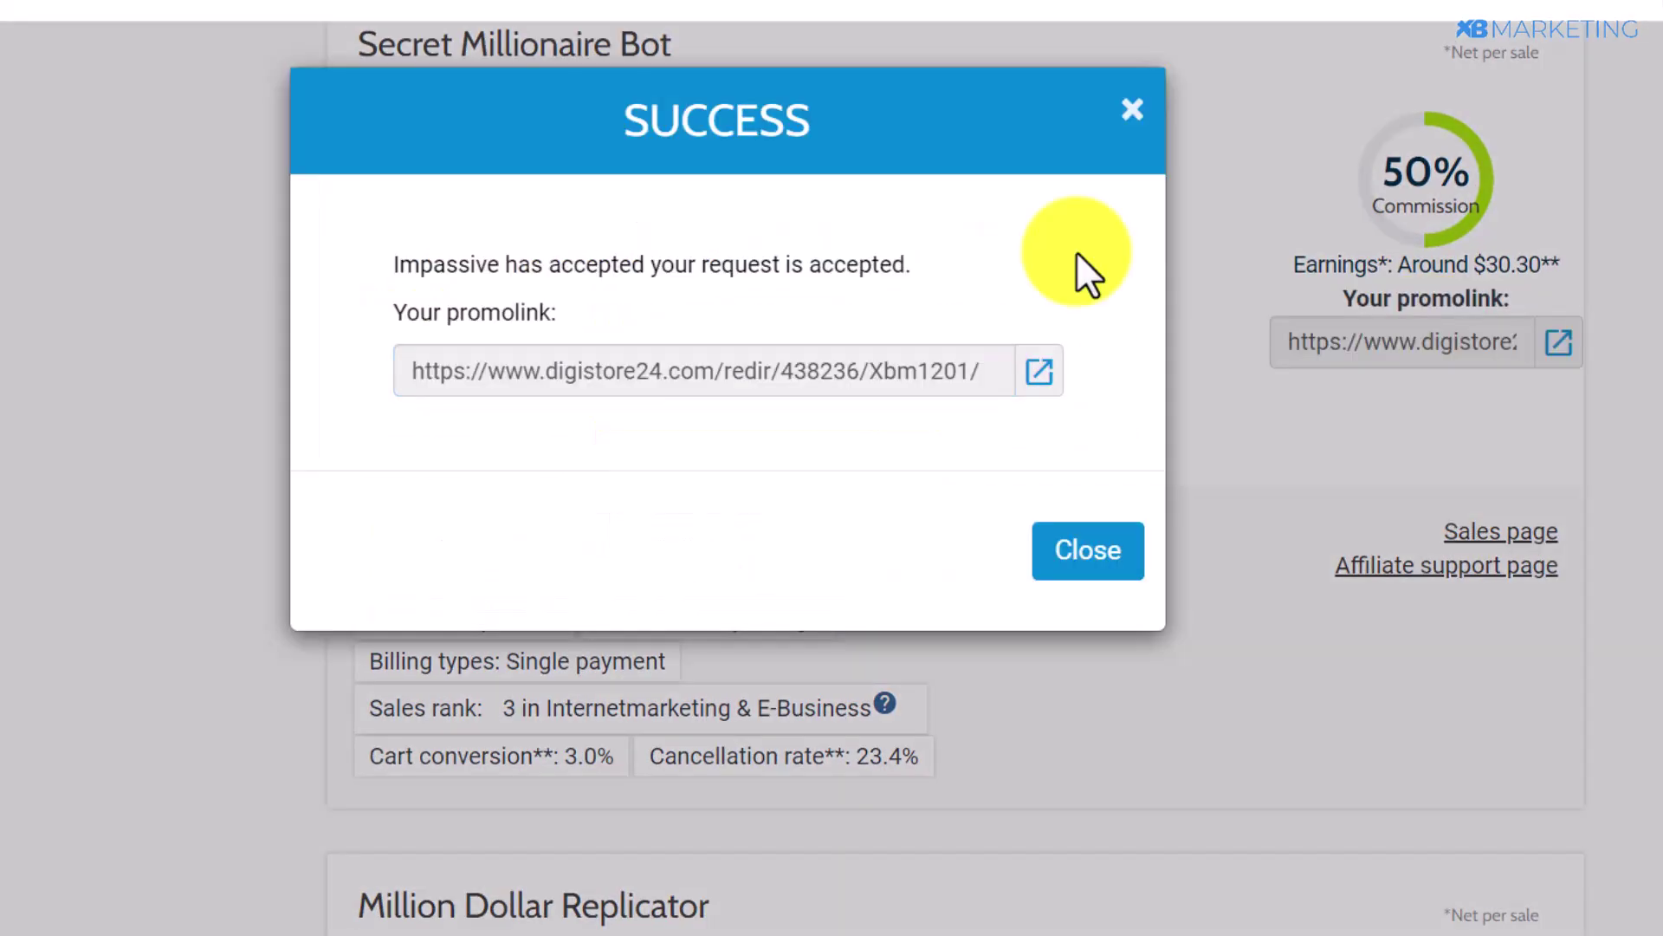
{"action": "left_click", "coordinate": [1205, 243]}
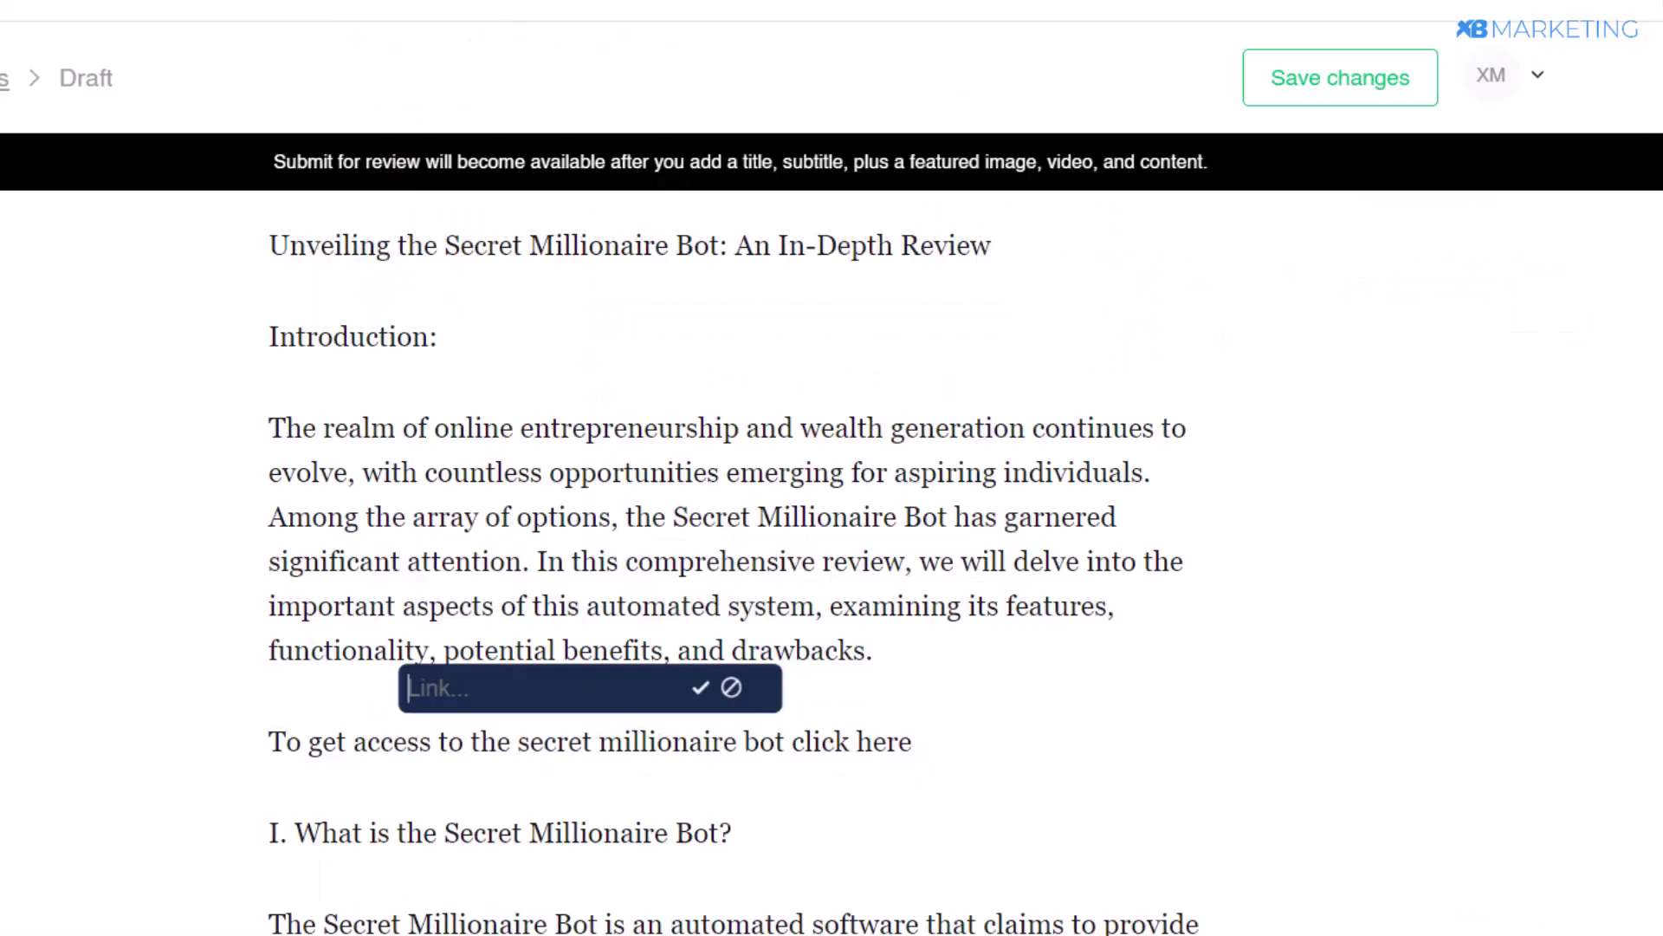
Link the access line to the Digistore24 promolink and make it bold
{"action": "key", "text": "ctrl+v"}
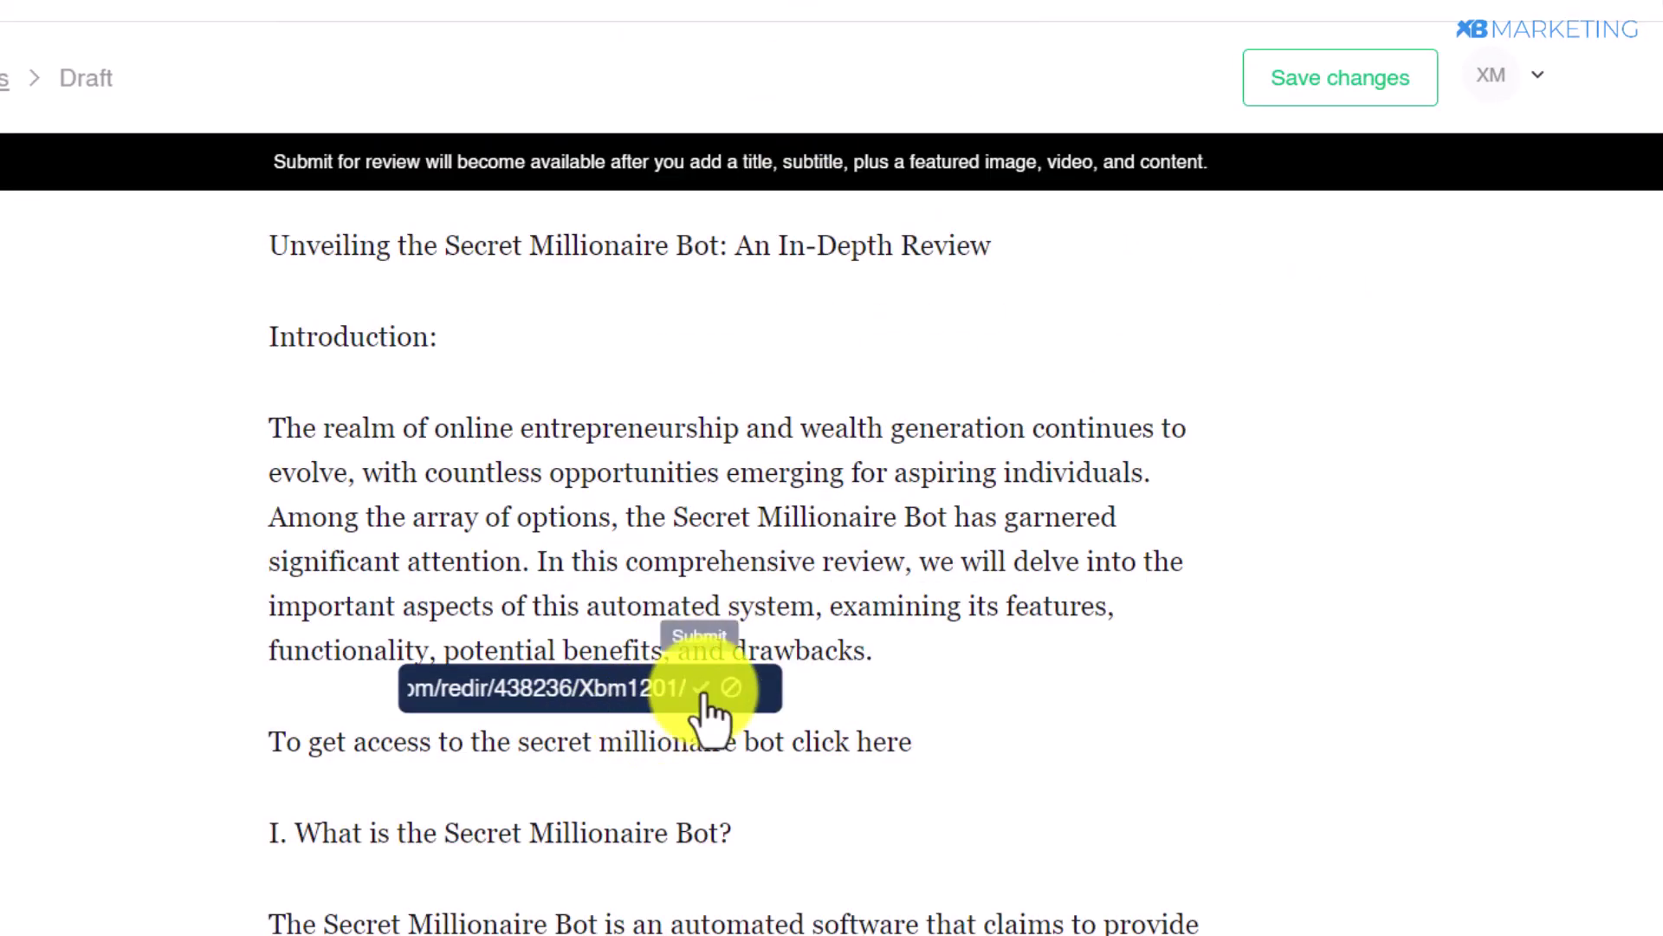
{"action": "left_click", "coordinate": [700, 687]}
{"action": "left_click", "coordinate": [653, 727]}
{"action": "key", "text": "ctrl+c"}
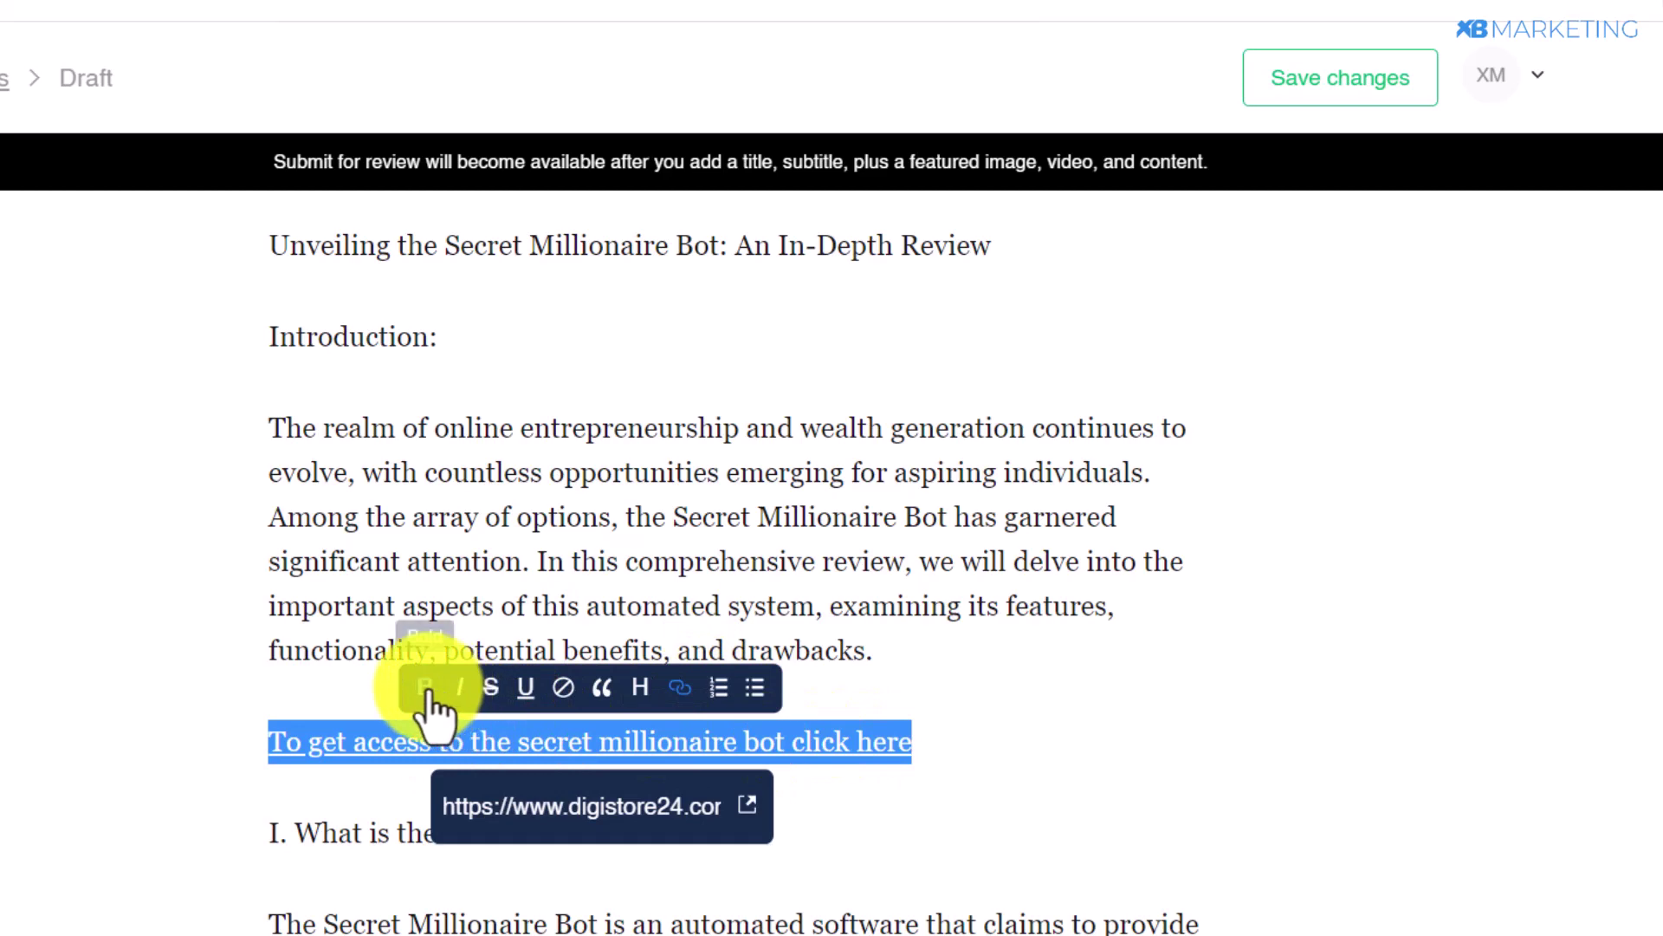
{"action": "left_click", "coordinate": [427, 690]}
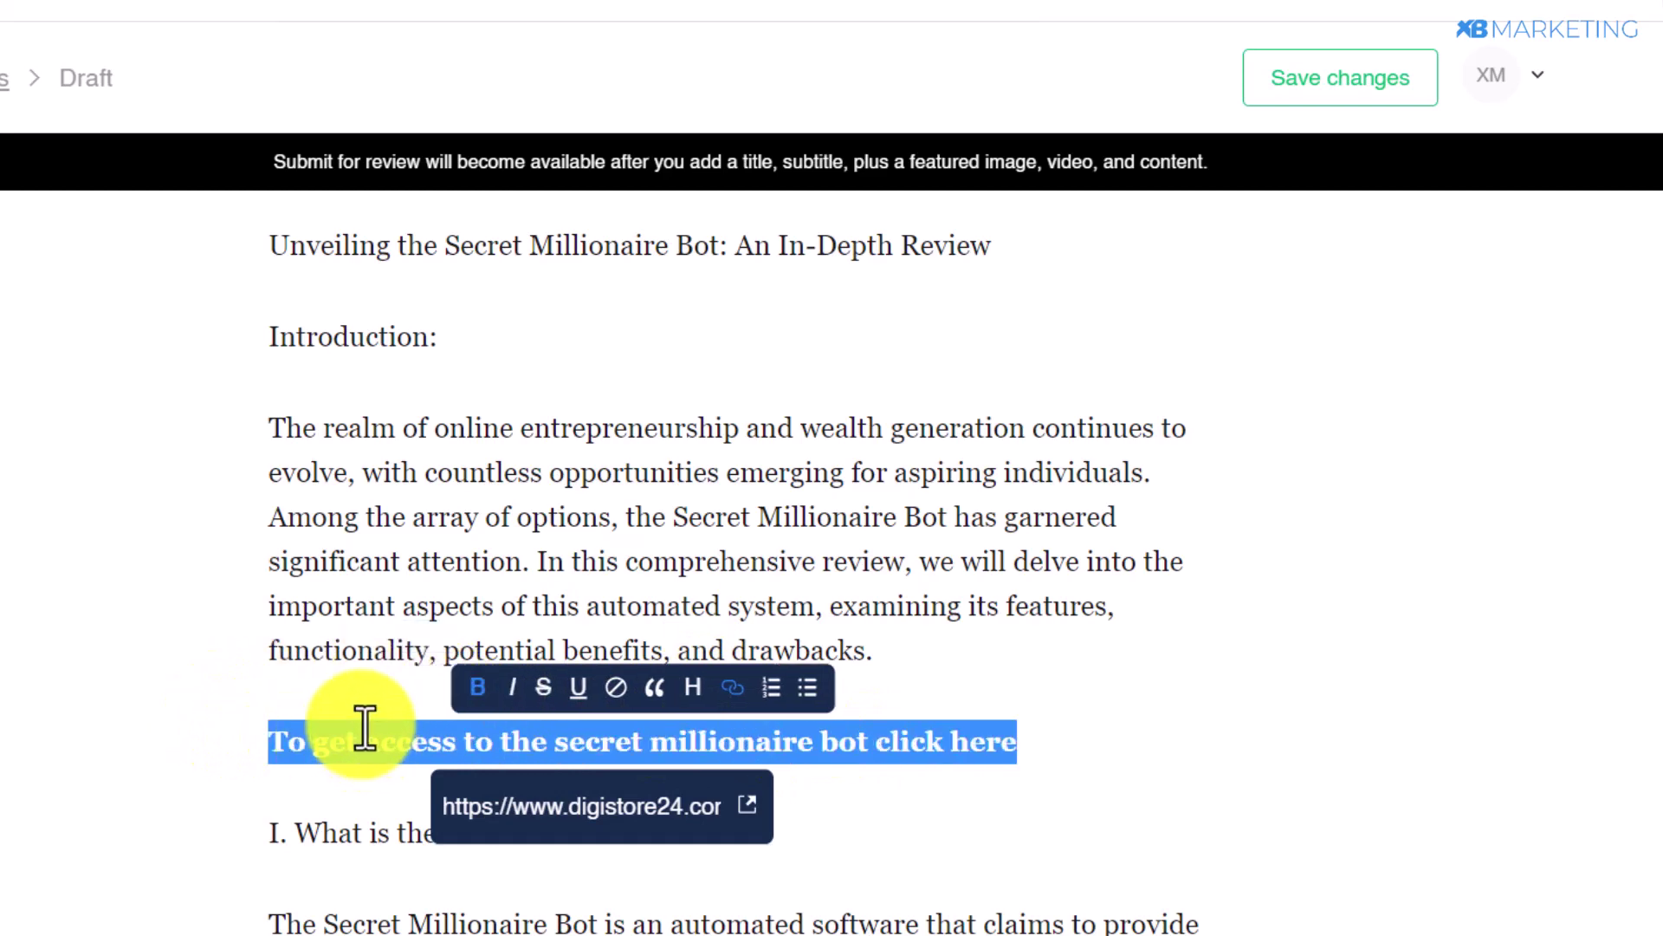
{"action": "scroll", "coordinate": [212, 583], "scroll_direction": "down", "scroll_amount": 3}
{"action": "left_click", "coordinate": [364, 507]}
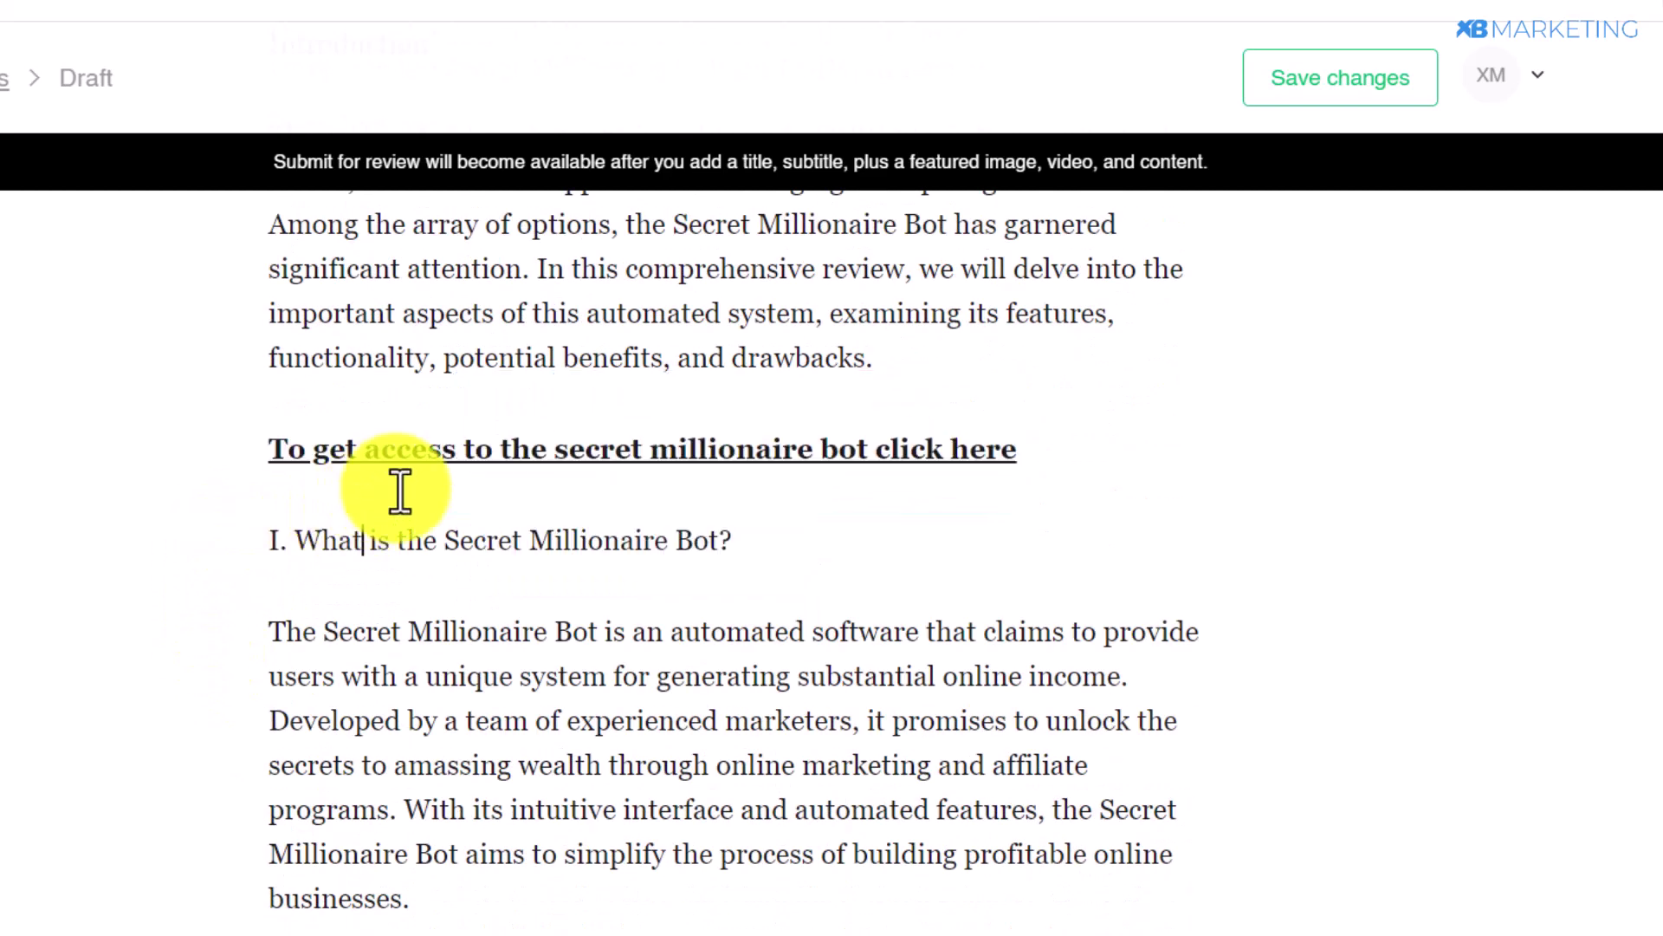
Paste a copy of the linked access line just above the Conclusion
{"action": "scroll", "coordinate": [400, 492], "scroll_direction": "down", "scroll_amount": 20}
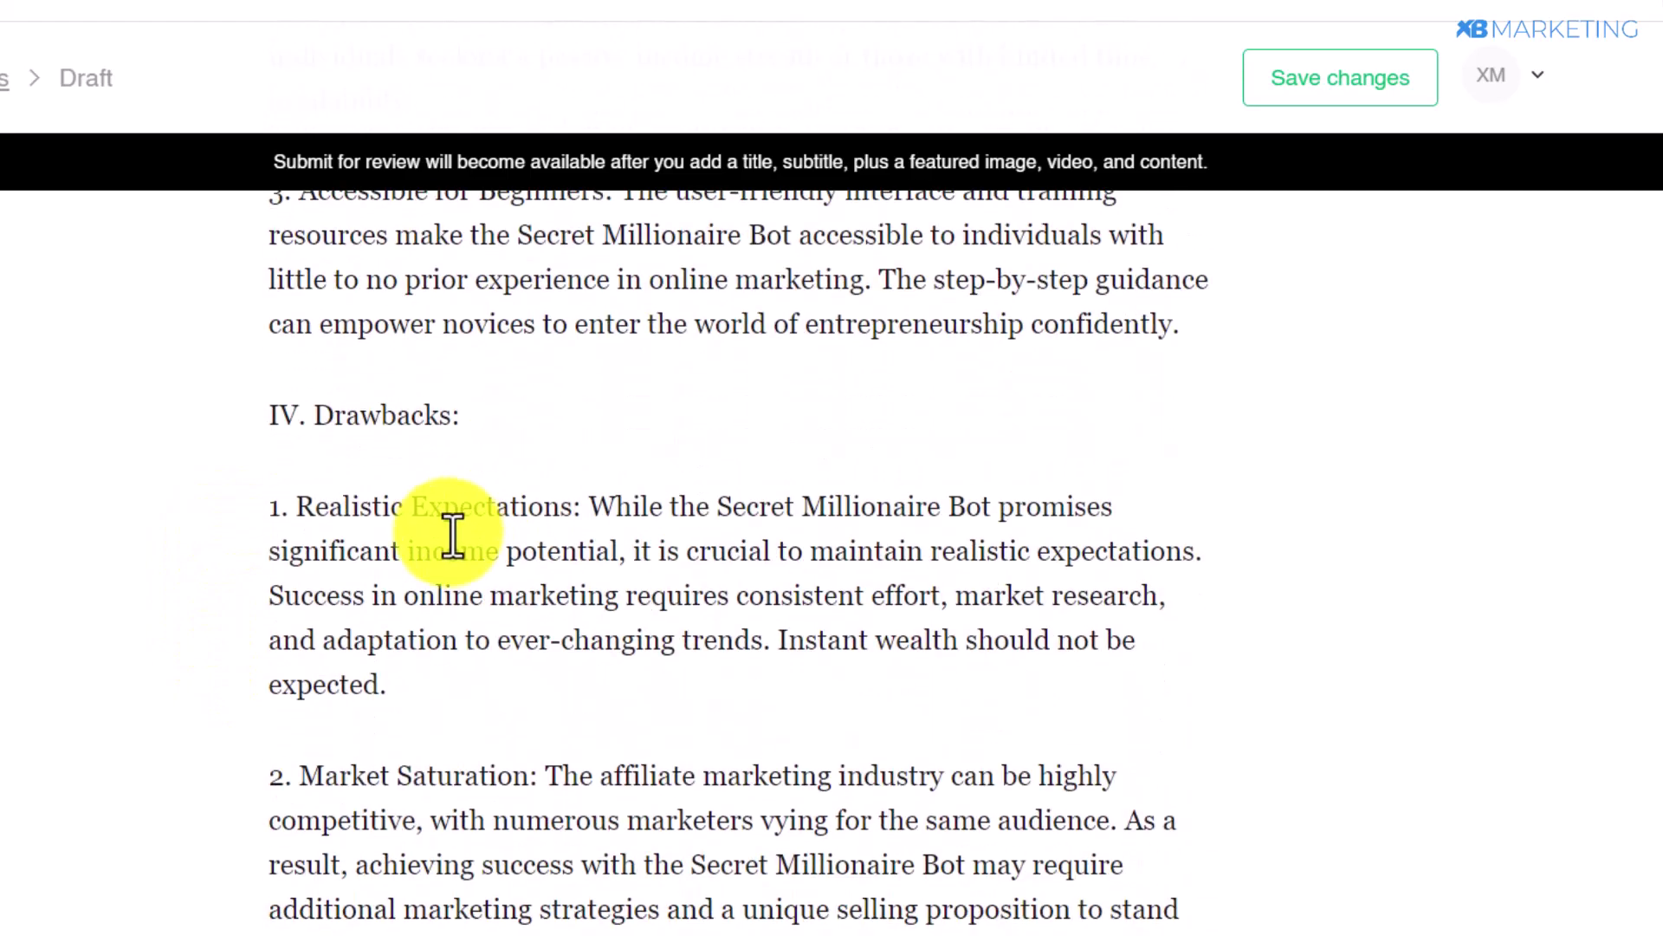
{"action": "scroll", "coordinate": [452, 537], "scroll_direction": "down", "scroll_amount": 9}
{"action": "scroll", "coordinate": [405, 531], "scroll_direction": "down", "scroll_amount": 1}
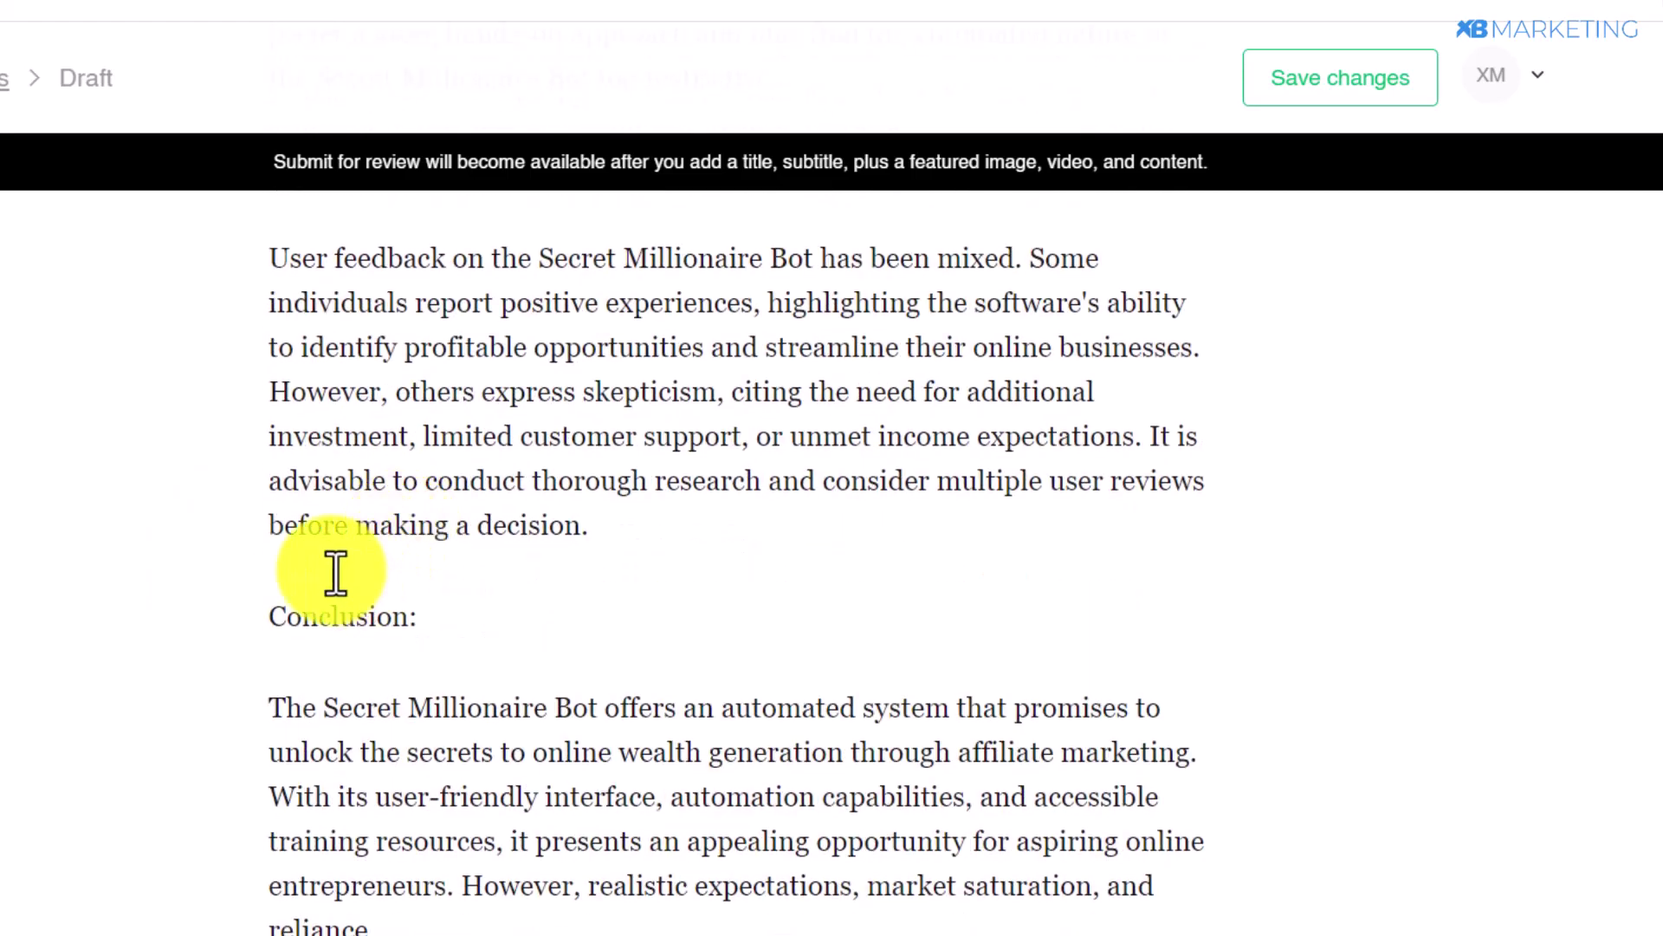
{"action": "key", "text": "ctrl+v"}
{"action": "scroll", "coordinate": [299, 646], "scroll_direction": "down", "scroll_amount": 1}
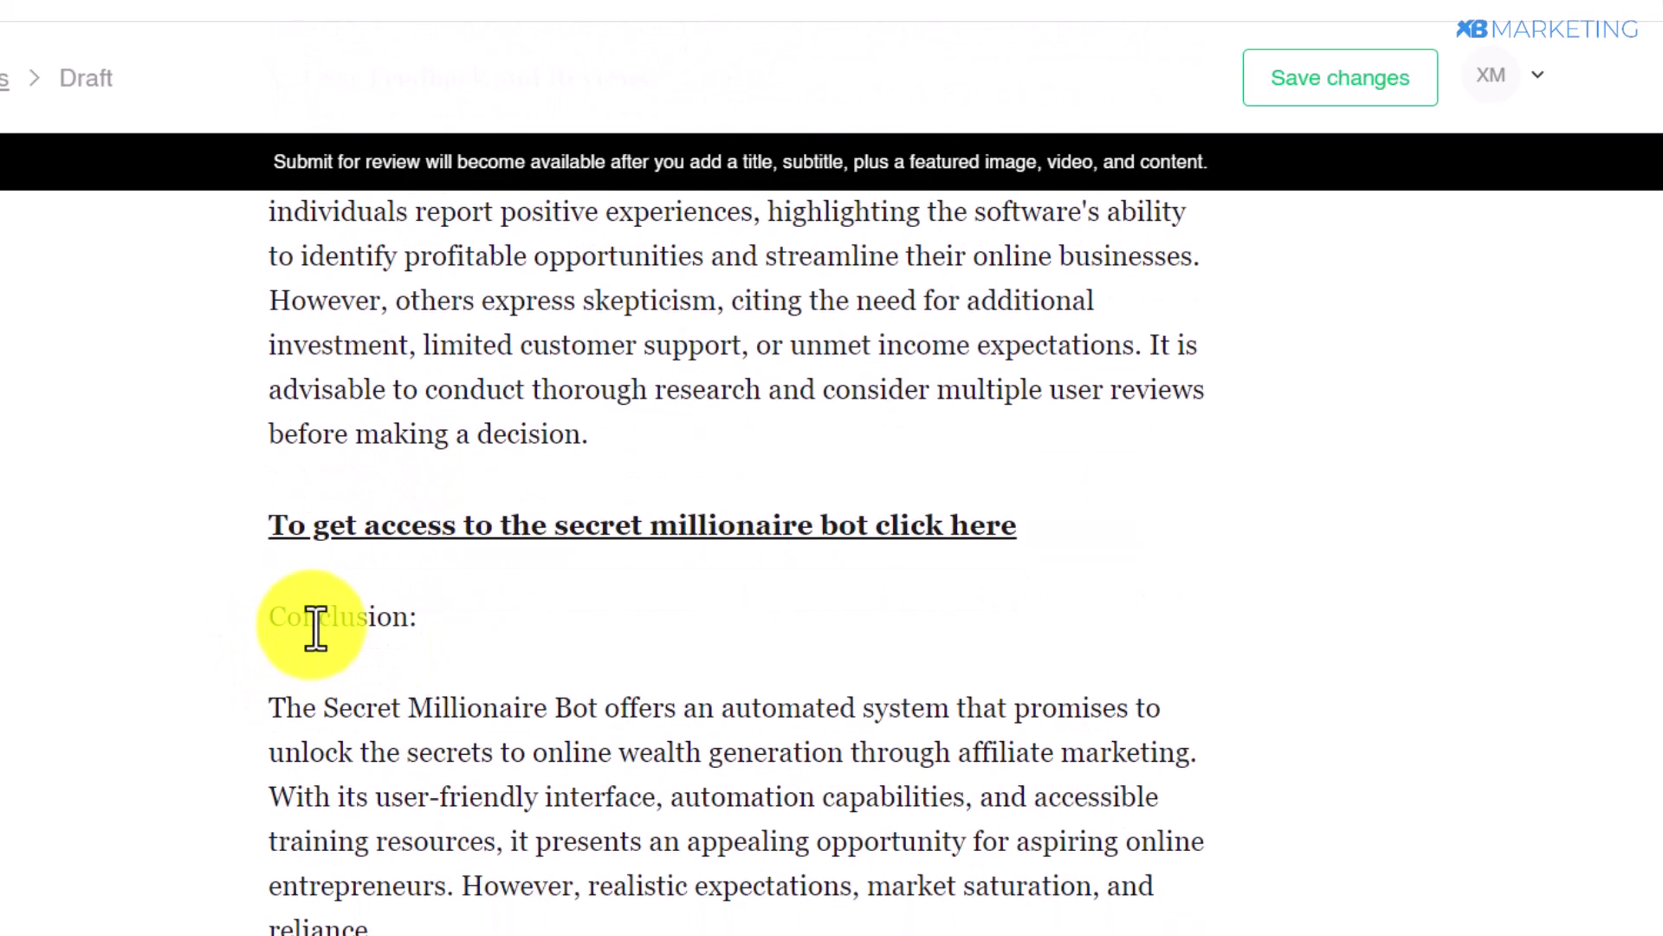
{"action": "scroll", "coordinate": [338, 623], "scroll_direction": "up", "scroll_amount": 12}
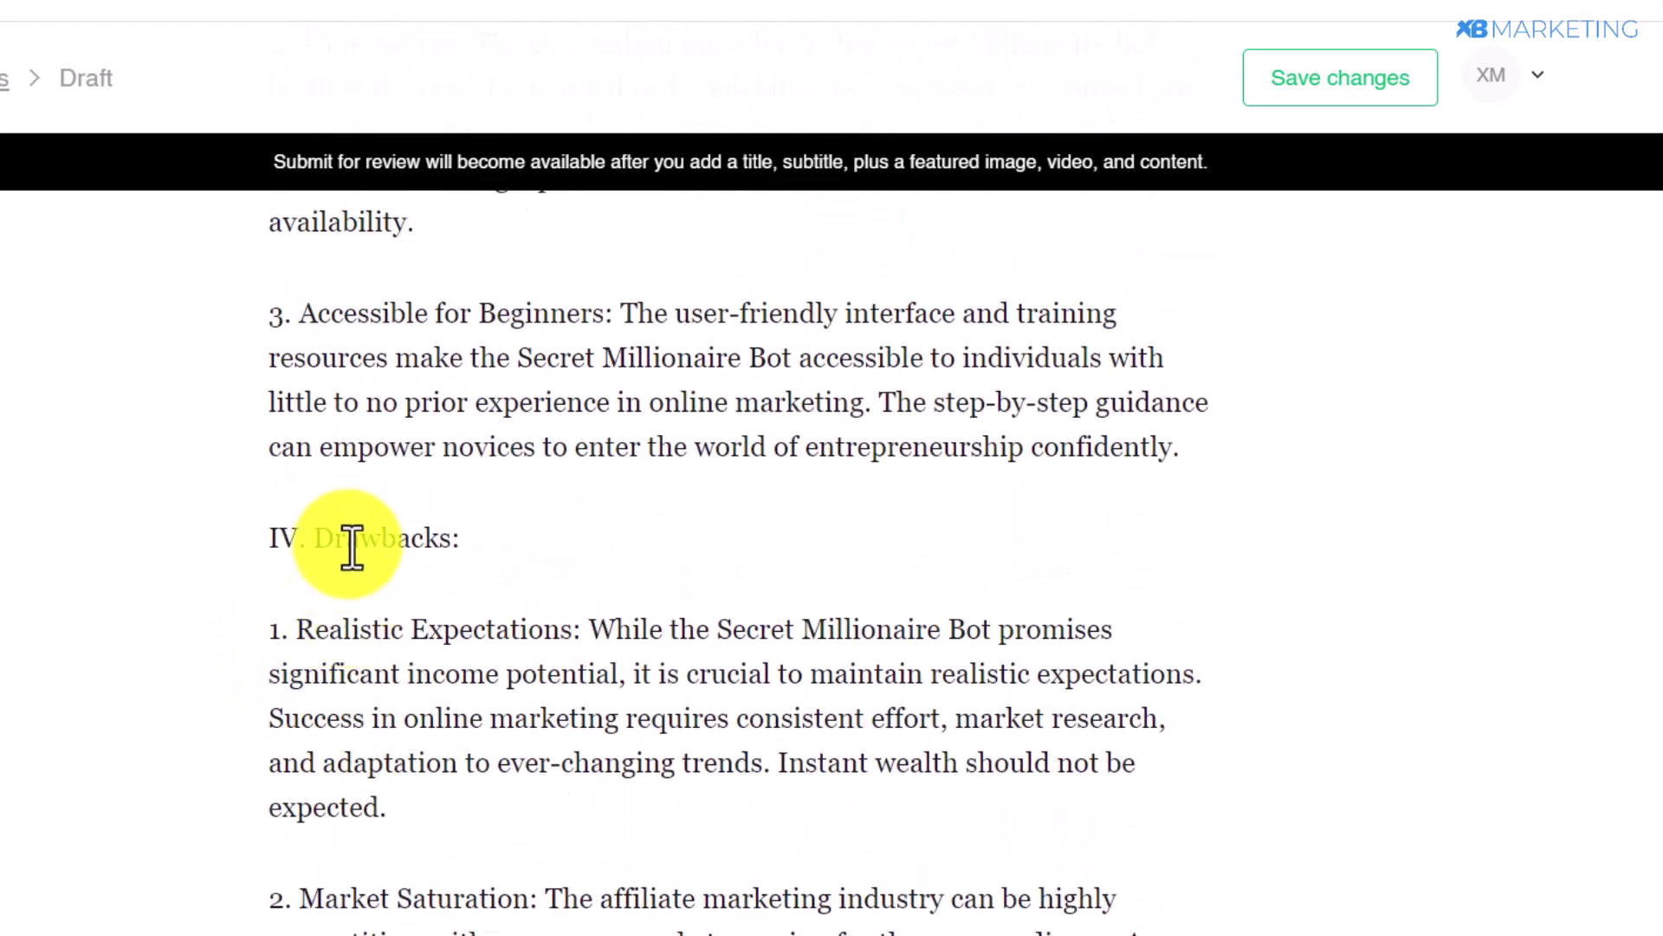
{"action": "scroll", "coordinate": [378, 502], "scroll_direction": "up", "scroll_amount": 17}
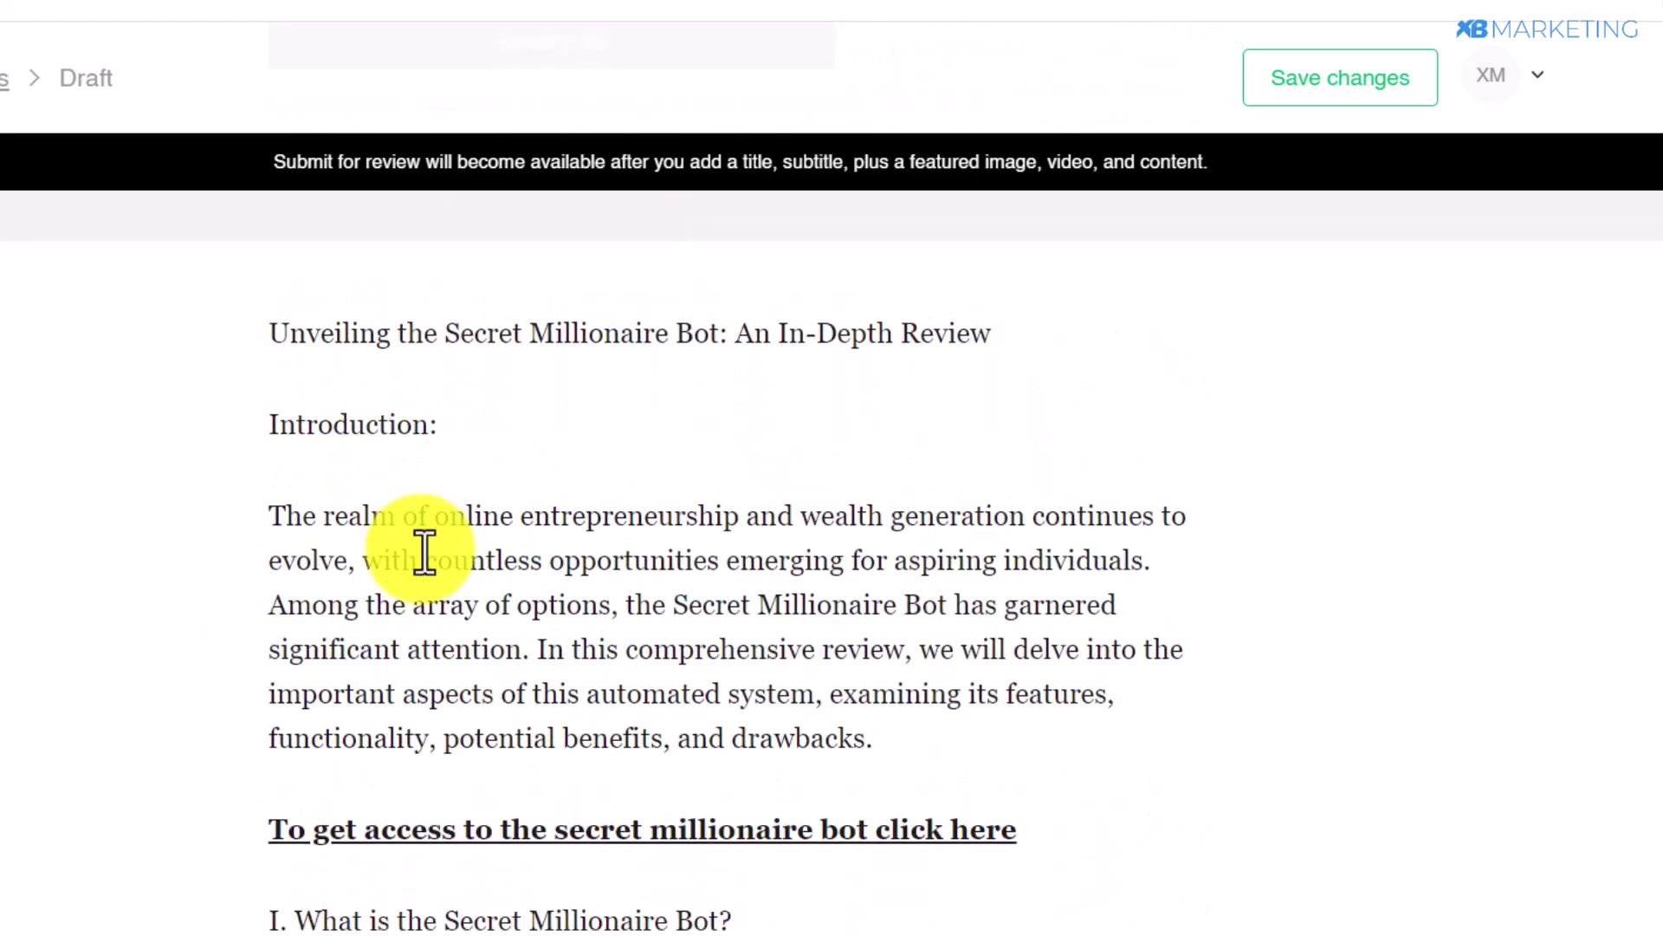
{"action": "scroll", "coordinate": [424, 550], "scroll_direction": "down", "scroll_amount": 3}
{"action": "scroll", "coordinate": [435, 589], "scroll_direction": "down", "scroll_amount": 20}
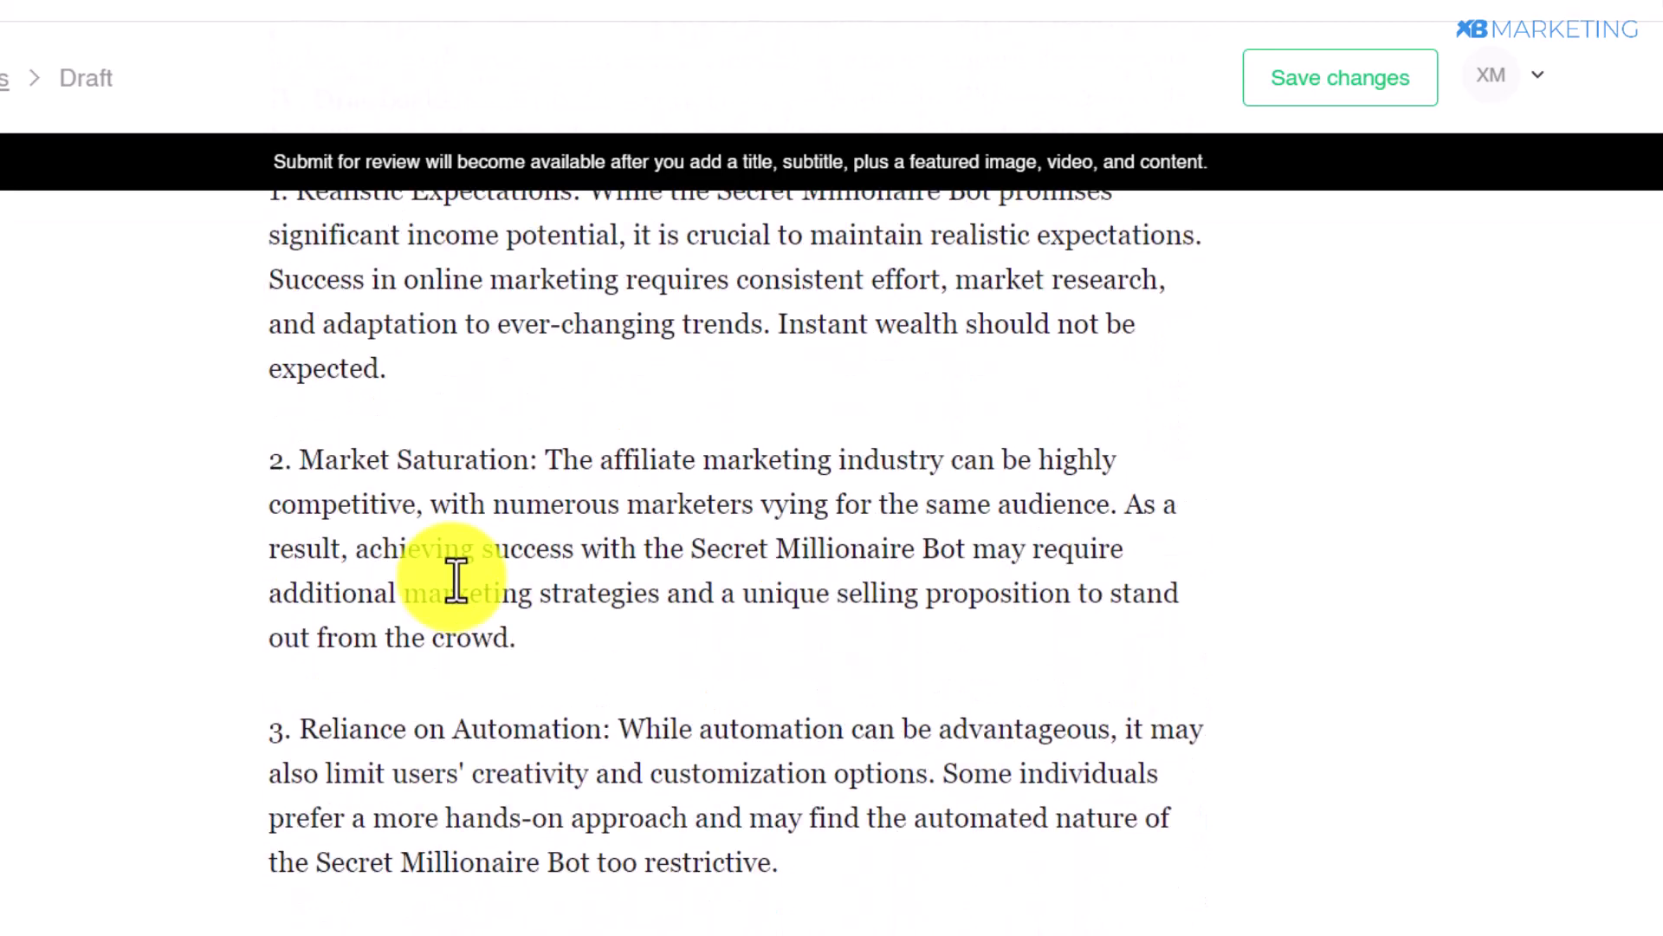
{"action": "scroll", "coordinate": [451, 576], "scroll_direction": "down", "scroll_amount": 1}
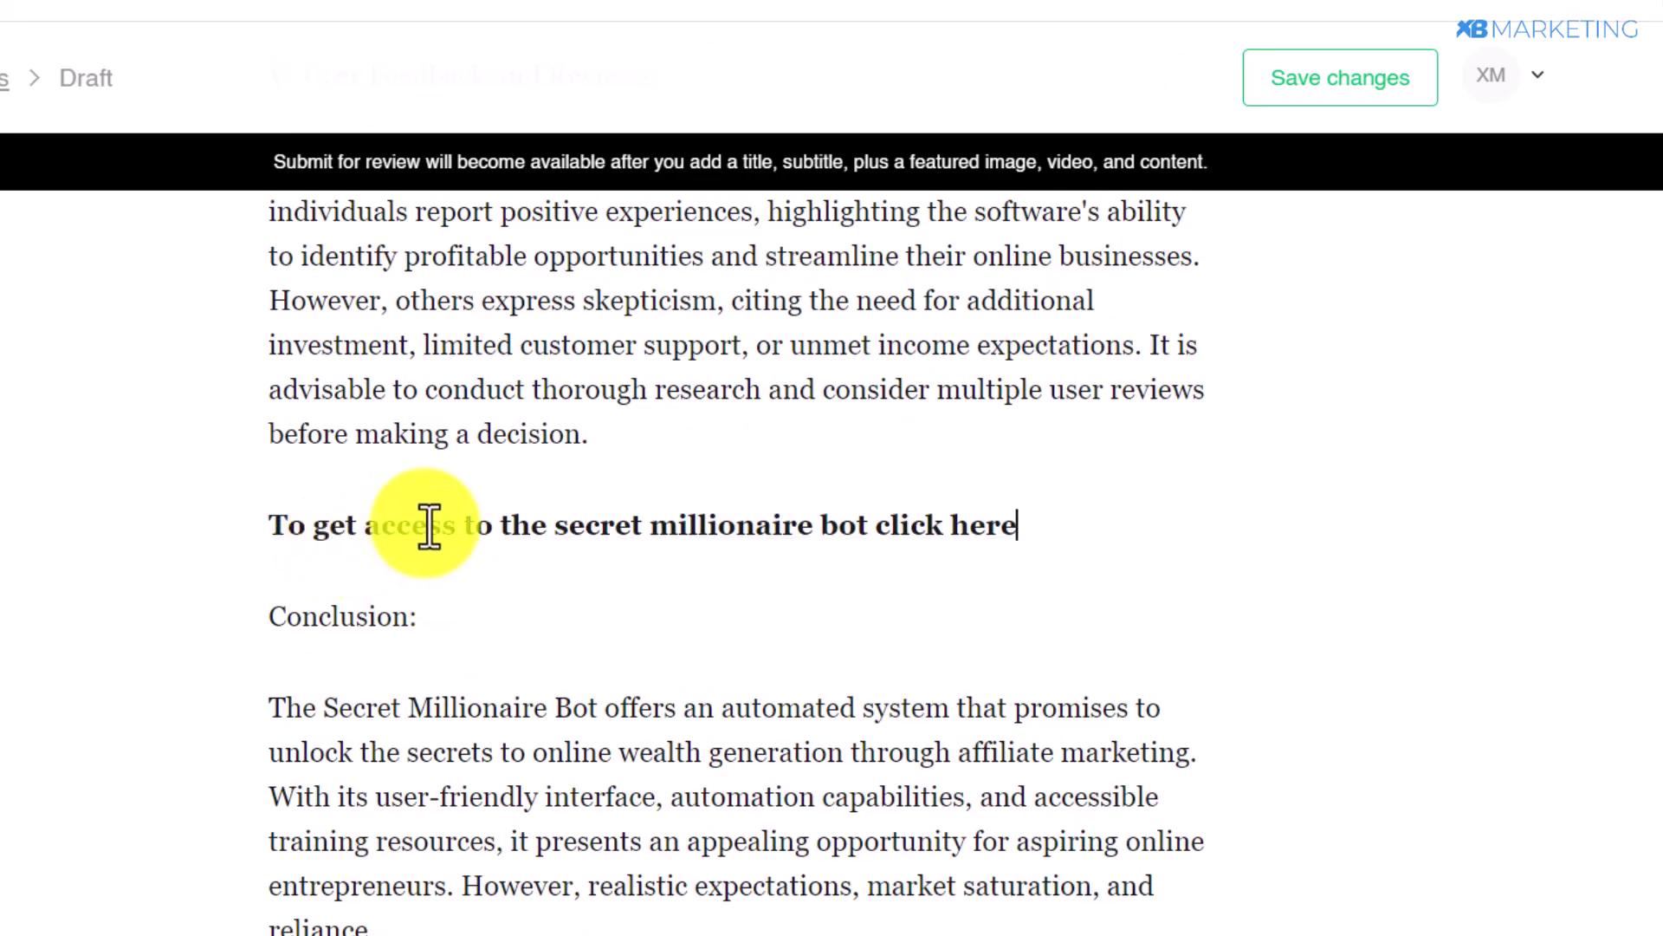
{"action": "scroll", "coordinate": [430, 526], "scroll_direction": "up", "scroll_amount": 20}
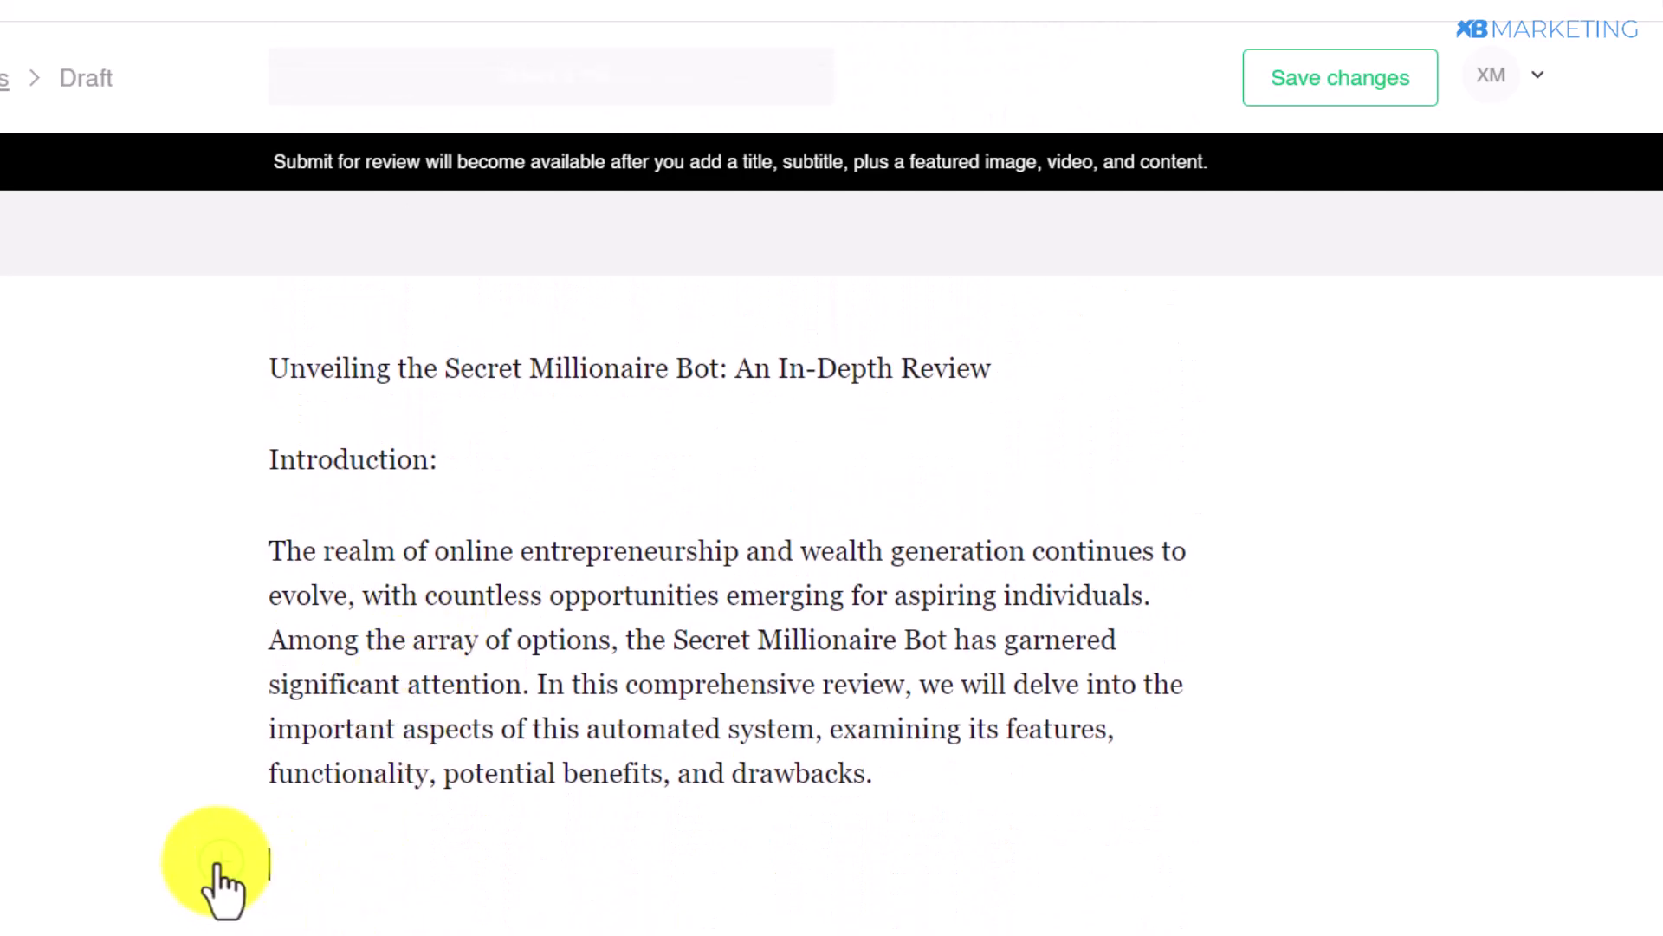
{"action": "scroll", "coordinate": [268, 705], "scroll_direction": "up", "scroll_amount": 3}
Insert an Unsplash 'money' photo of hands counting dollar bills below the introduction
{"action": "scroll", "coordinate": [267, 693], "scroll_direction": "down", "scroll_amount": 6}
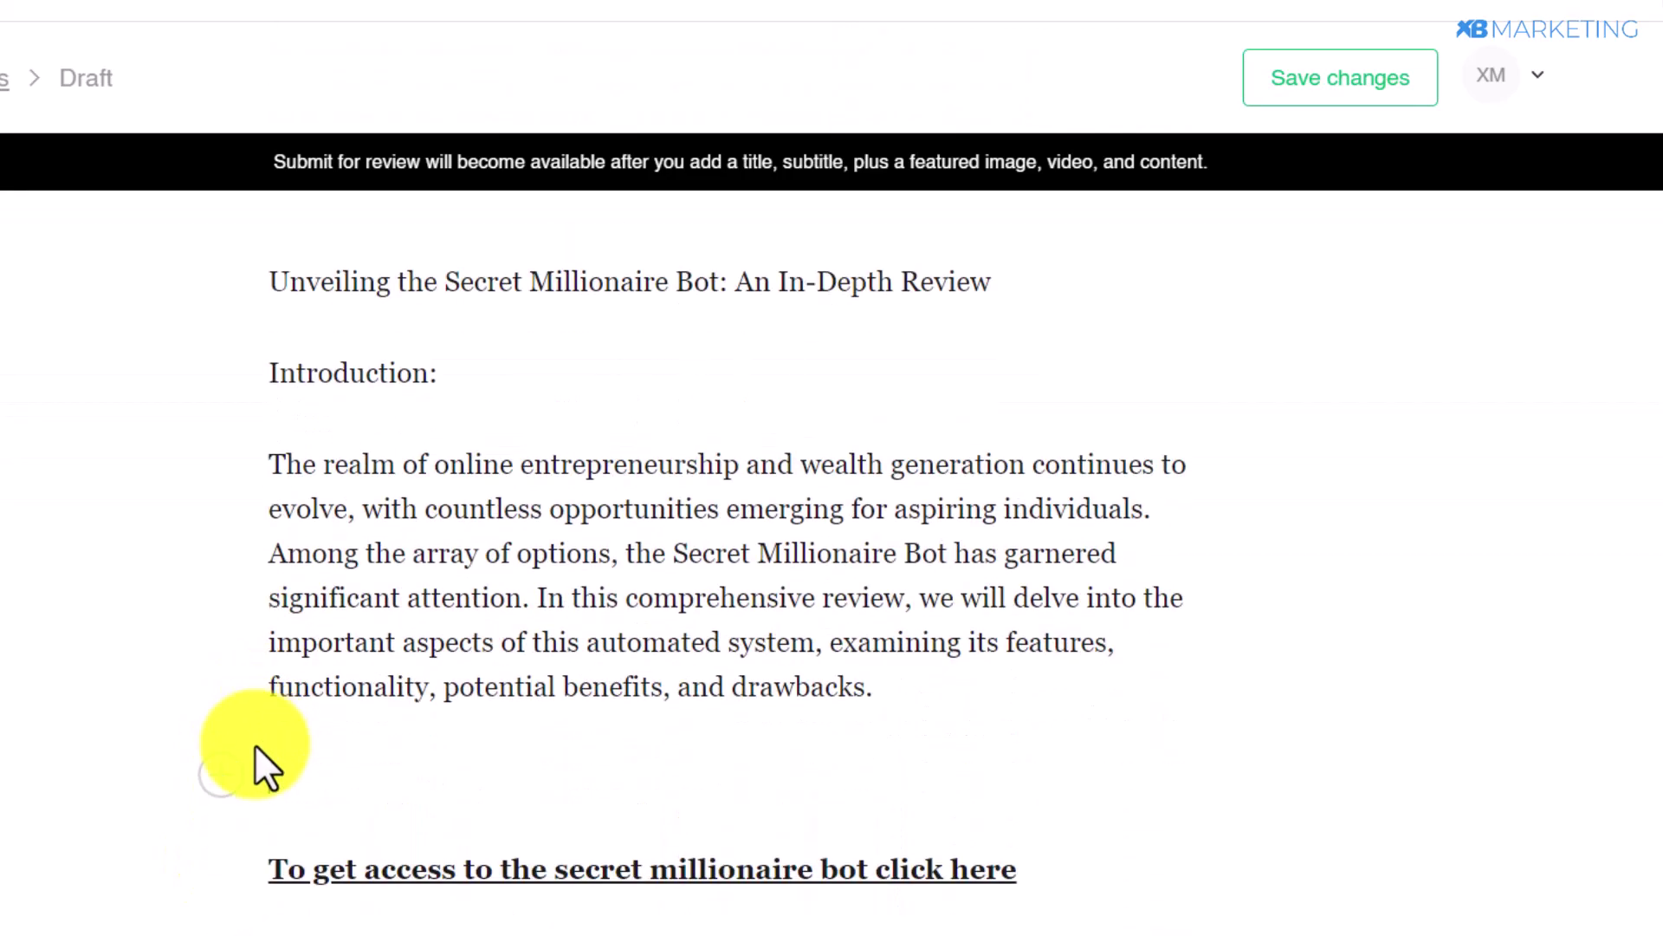
{"action": "left_click", "coordinate": [229, 728]}
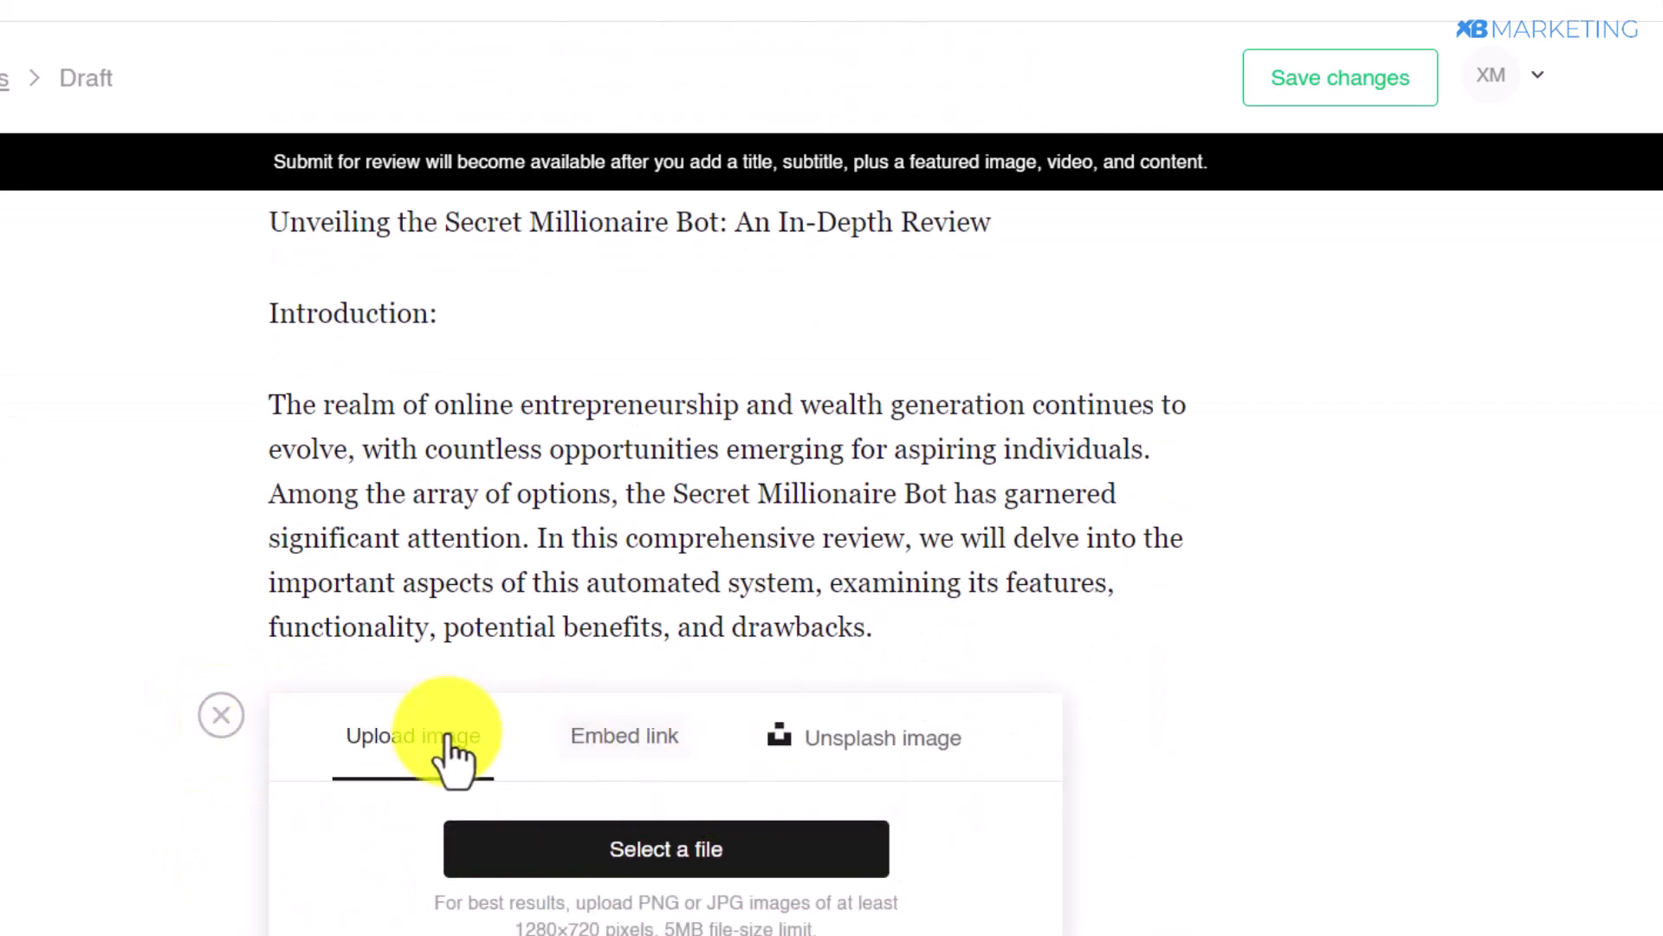
{"action": "left_click", "coordinate": [864, 741]}
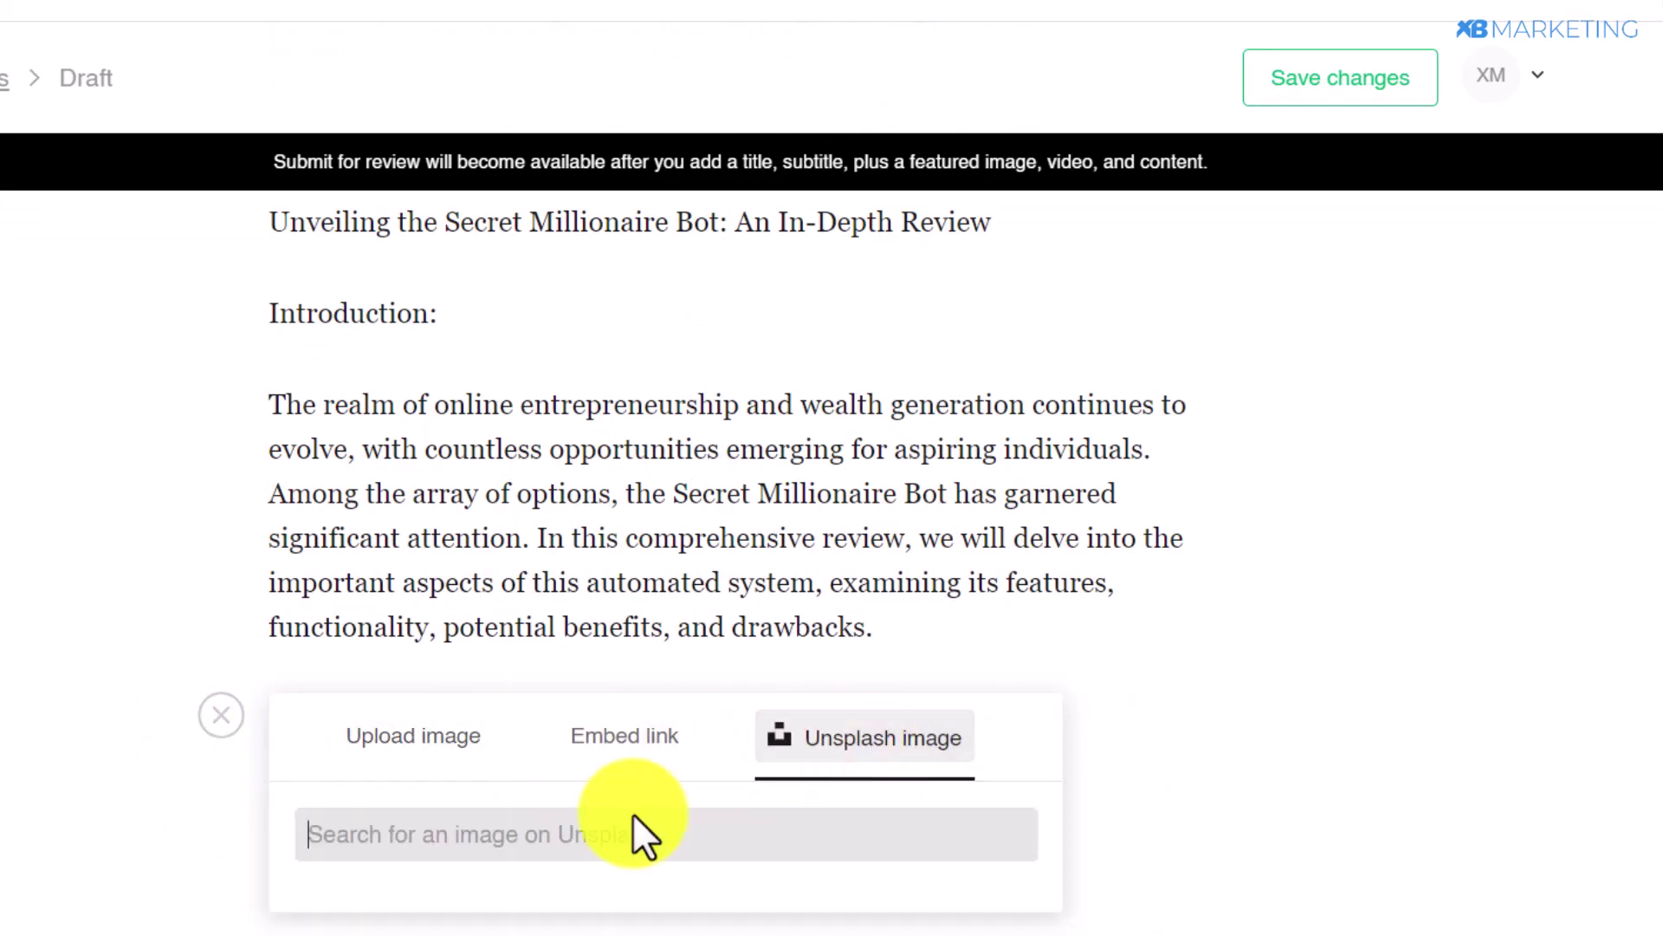
{"action": "type", "text": "money"}
{"action": "scroll", "coordinate": [606, 693], "scroll_direction": "down", "scroll_amount": 5}
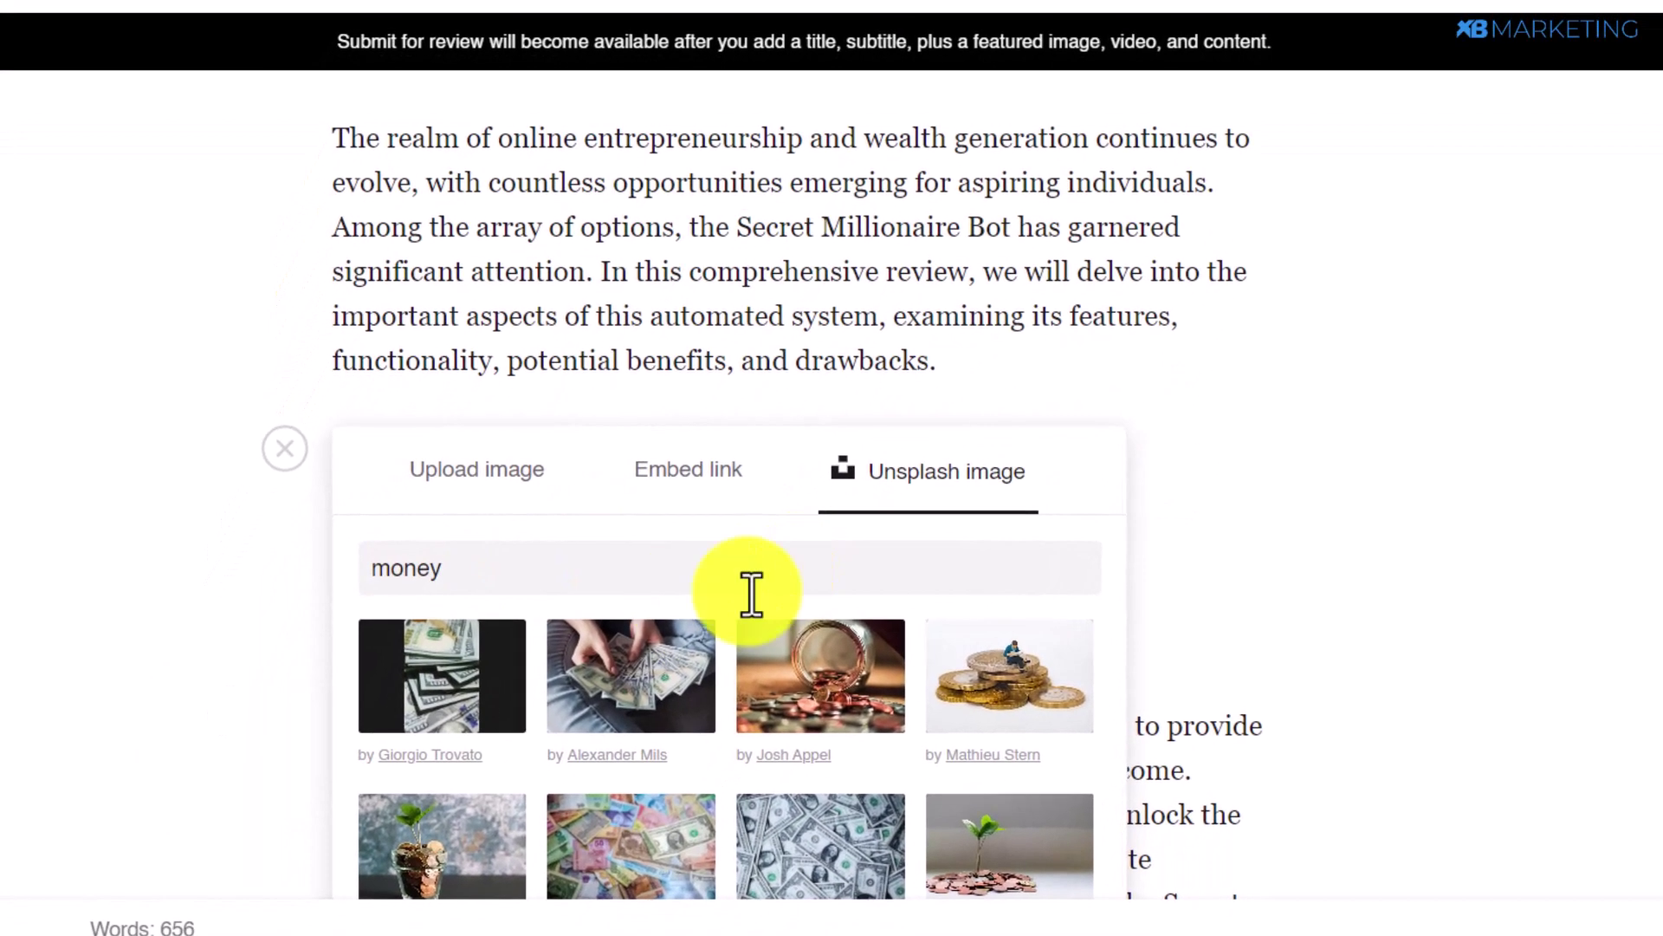
{"action": "scroll", "coordinate": [646, 554], "scroll_direction": "up", "scroll_amount": 3}
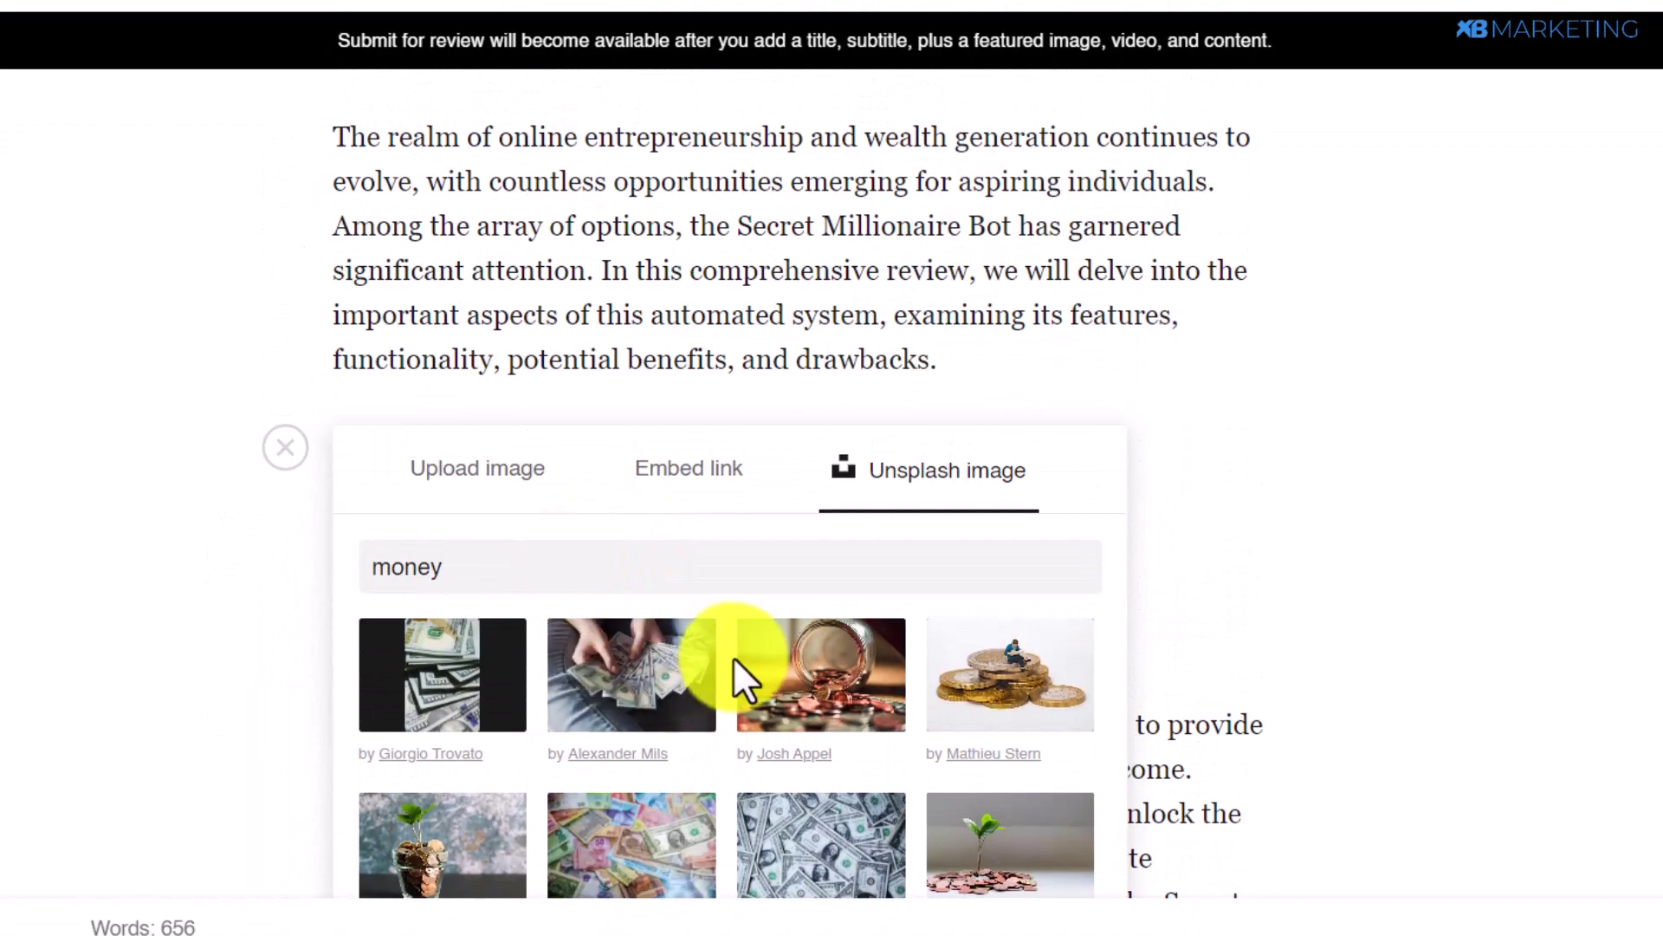
{"action": "left_click", "coordinate": [633, 680]}
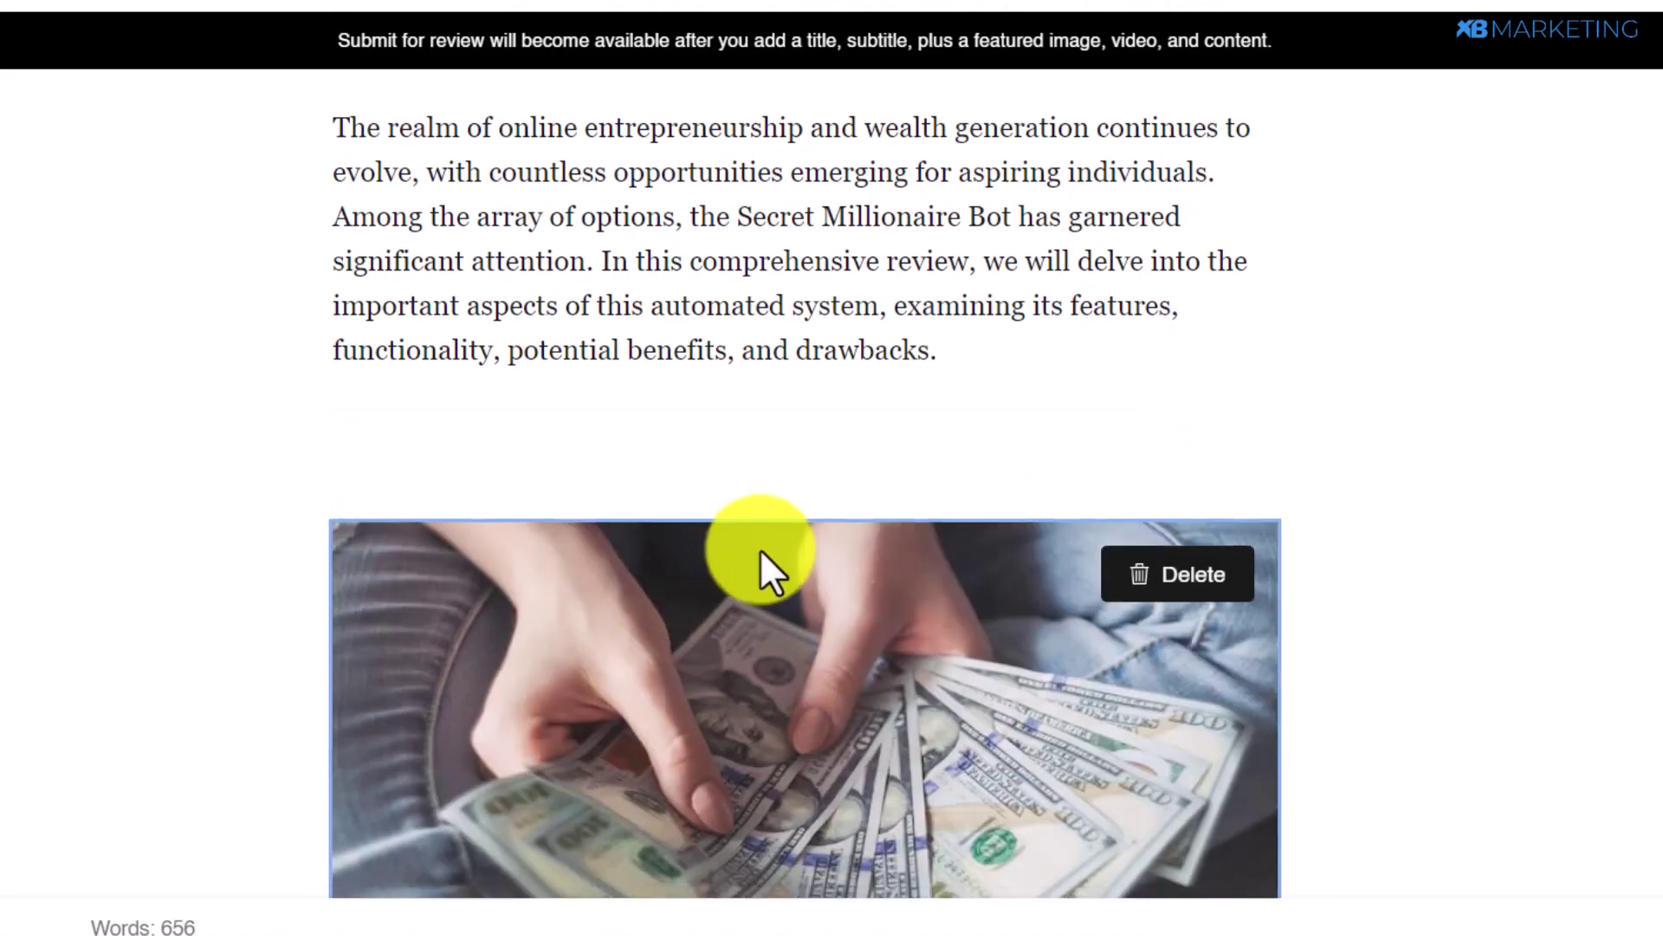
Insert an Unsplash 'money' photo of scattered dollar bills after Training and Support
{"action": "scroll", "coordinate": [909, 572], "scroll_direction": "down", "scroll_amount": 5}
{"action": "scroll", "coordinate": [867, 658], "scroll_direction": "down", "scroll_amount": 15}
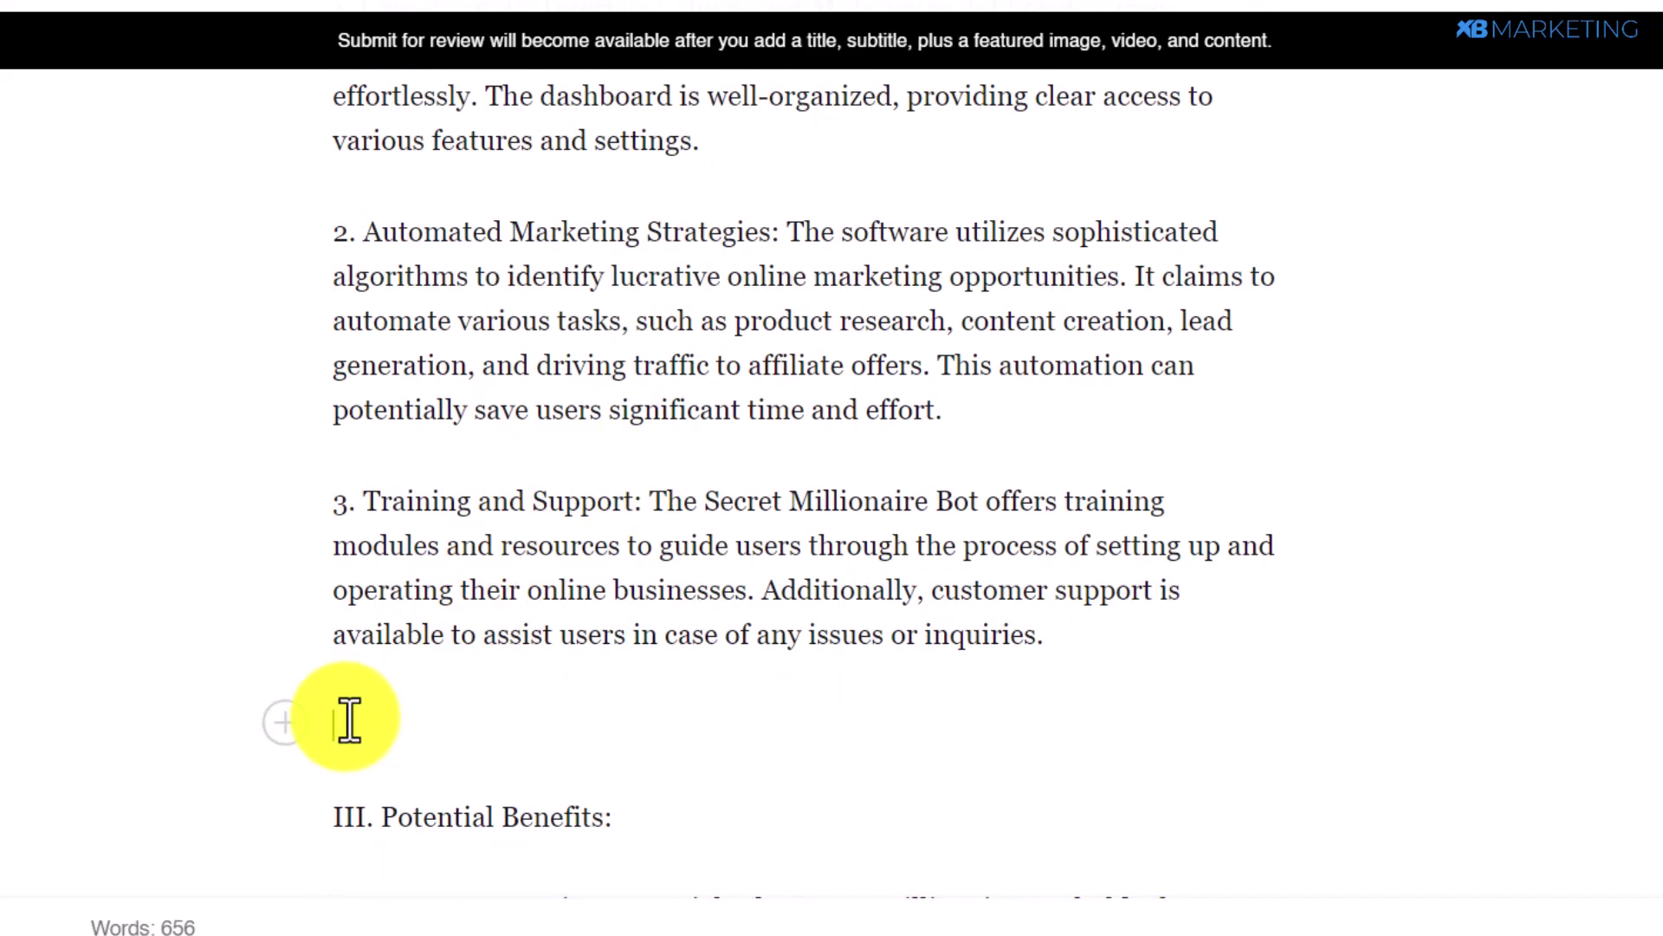
{"action": "left_click", "coordinate": [286, 723]}
{"action": "scroll", "coordinate": [719, 693], "scroll_direction": "down", "scroll_amount": 3}
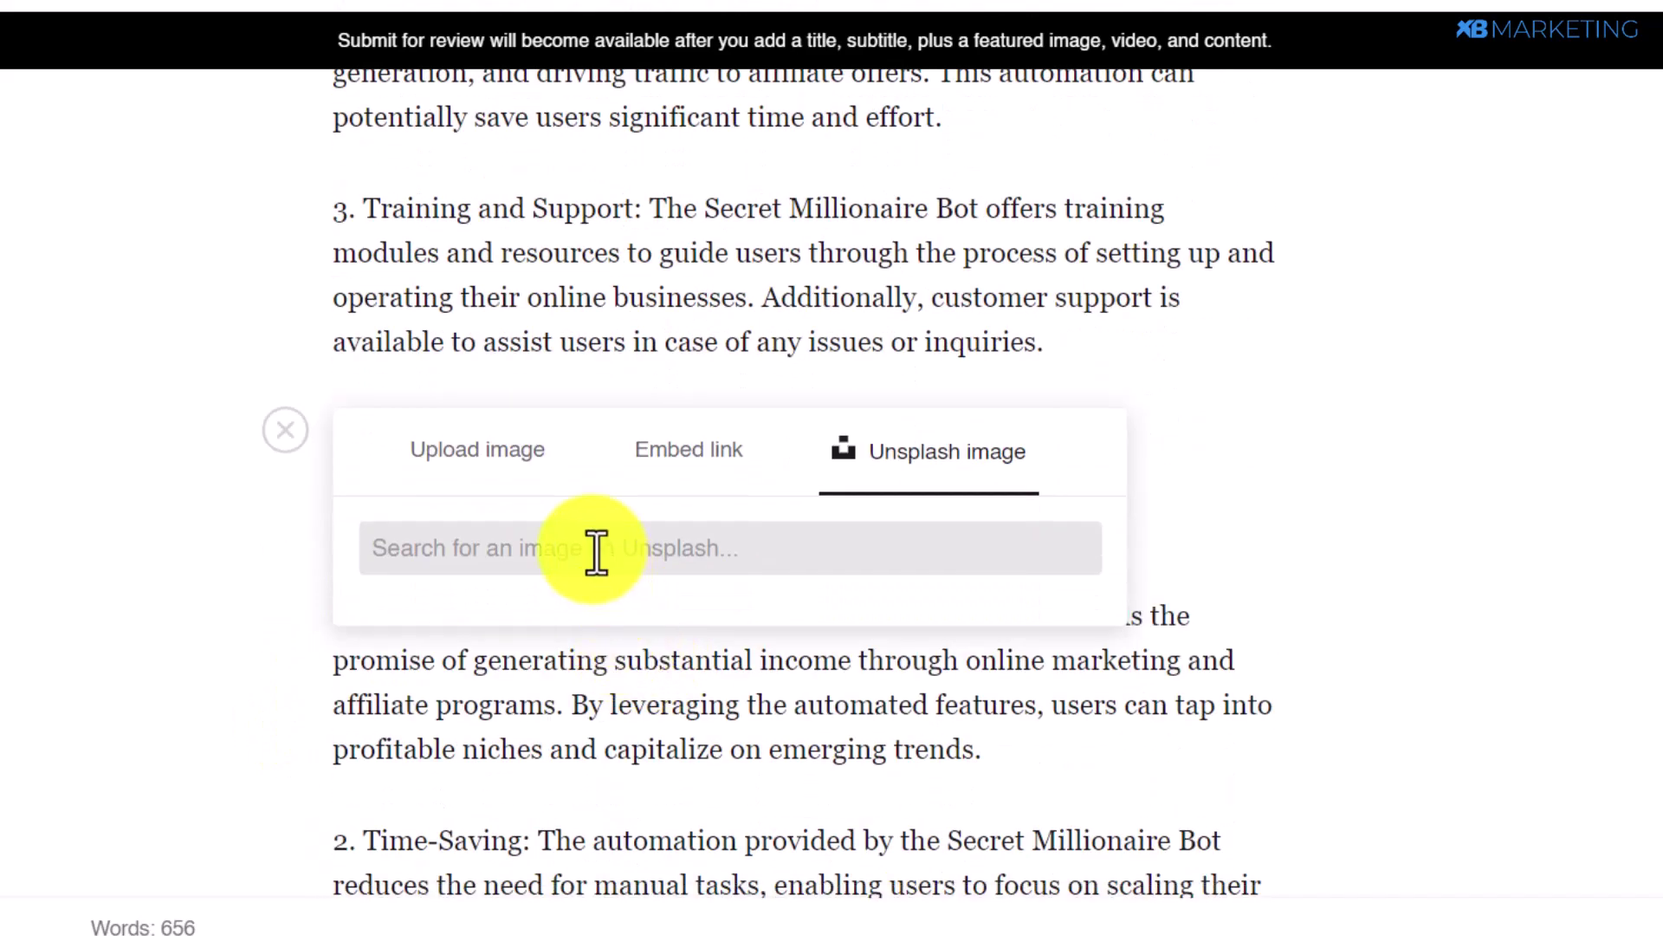
{"action": "type", "text": "money"}
{"action": "scroll", "coordinate": [719, 624], "scroll_direction": "down", "scroll_amount": 2}
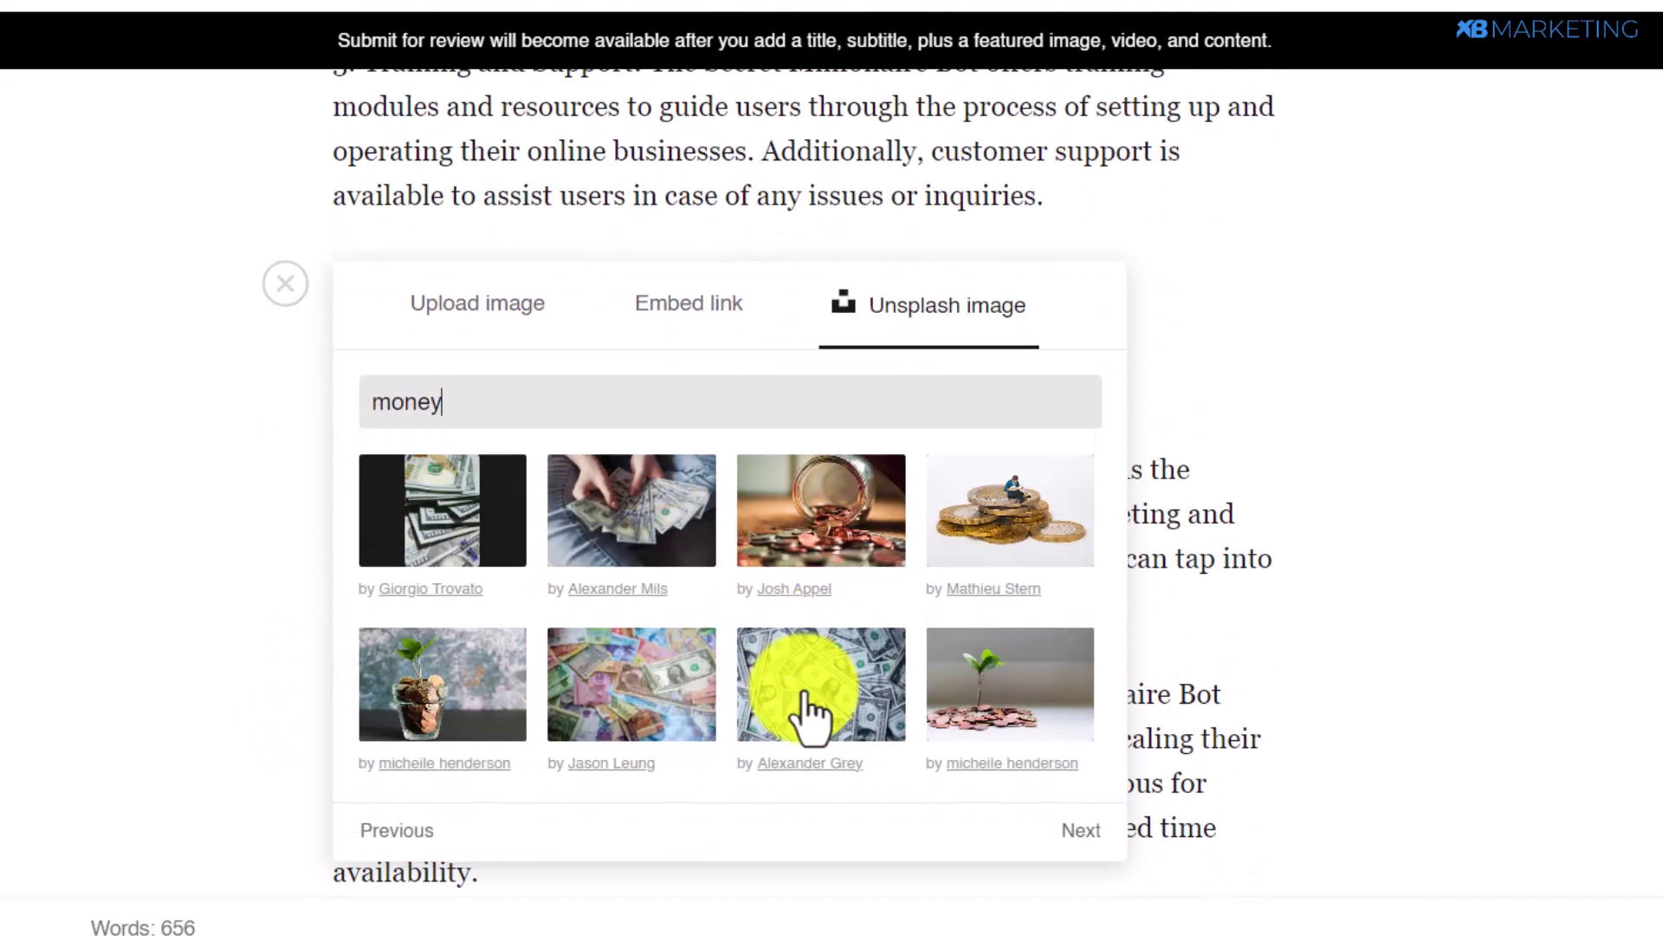
{"action": "left_click", "coordinate": [821, 713]}
{"action": "scroll", "coordinate": [707, 607], "scroll_direction": "down", "scroll_amount": 3}
{"action": "scroll", "coordinate": [760, 494], "scroll_direction": "up", "scroll_amount": 15}
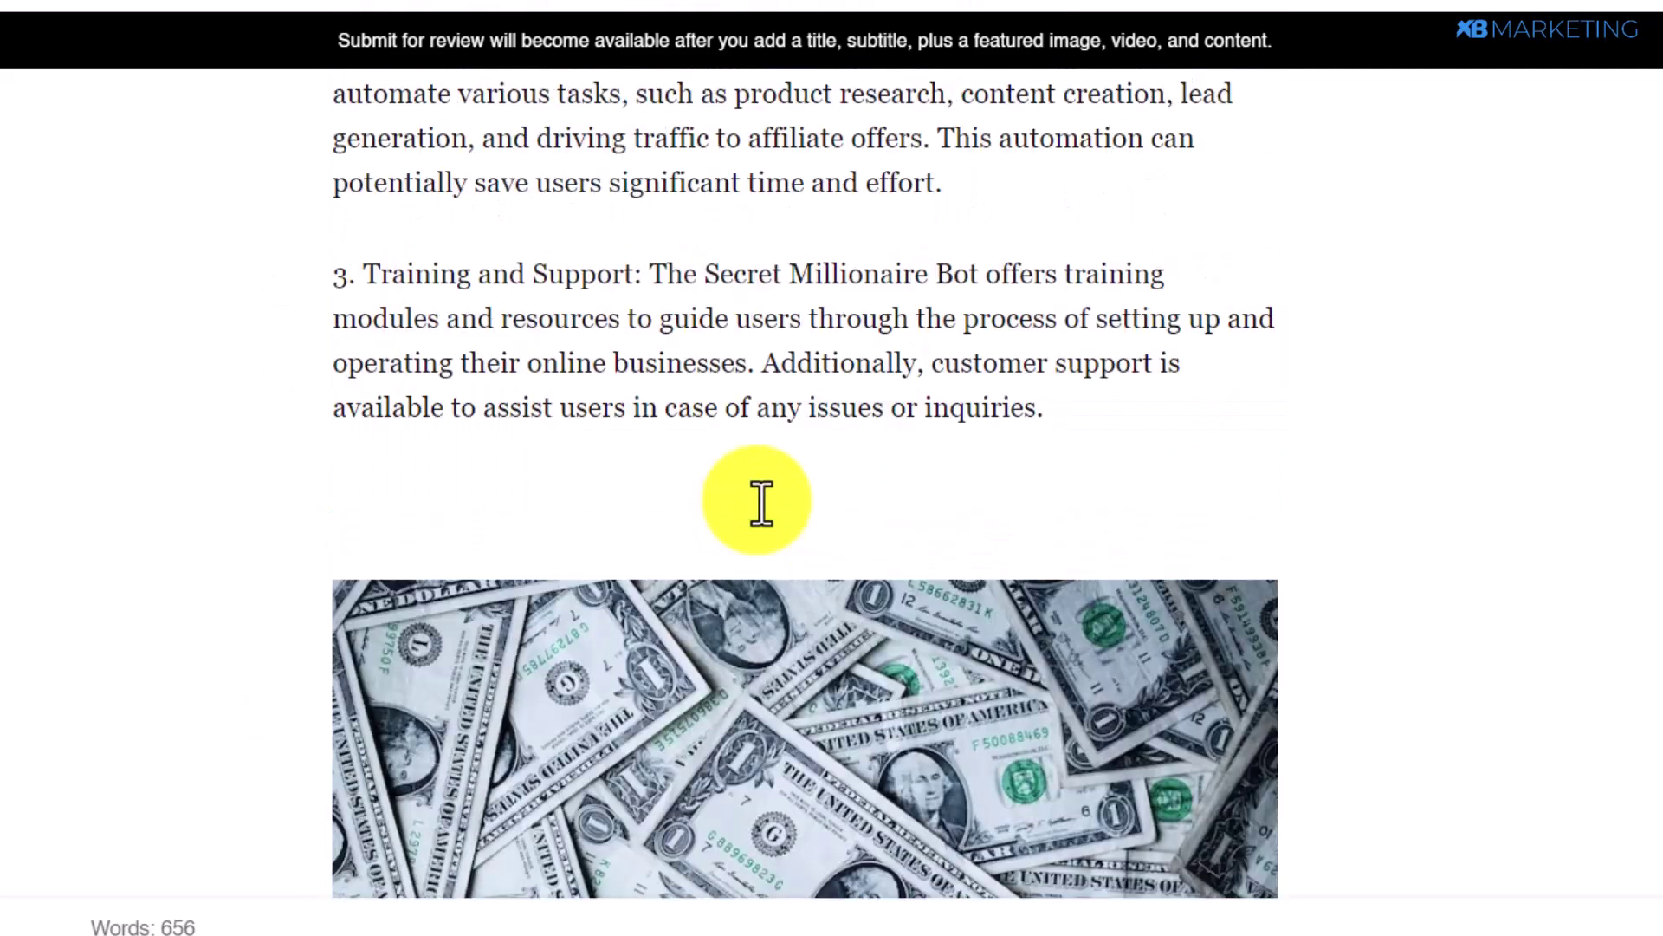
{"action": "scroll", "coordinate": [817, 472], "scroll_direction": "down", "scroll_amount": 3}
{"action": "scroll", "coordinate": [817, 453], "scroll_direction": "up", "scroll_amount": 5}
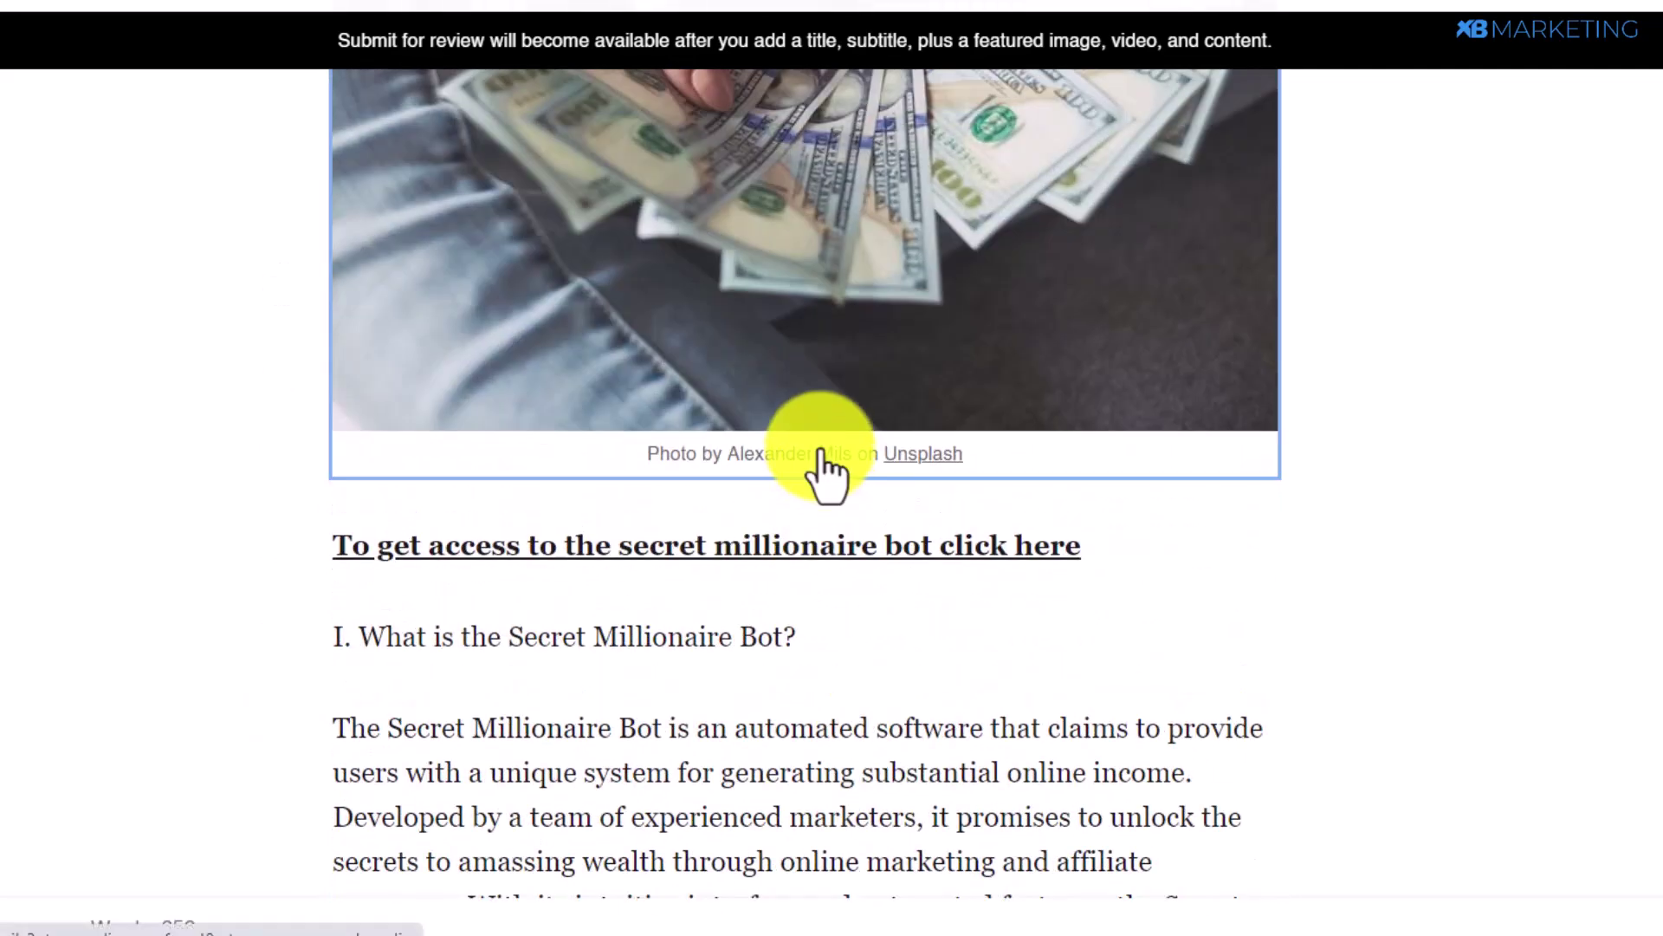
{"action": "scroll", "coordinate": [823, 468], "scroll_direction": "down", "scroll_amount": 20}
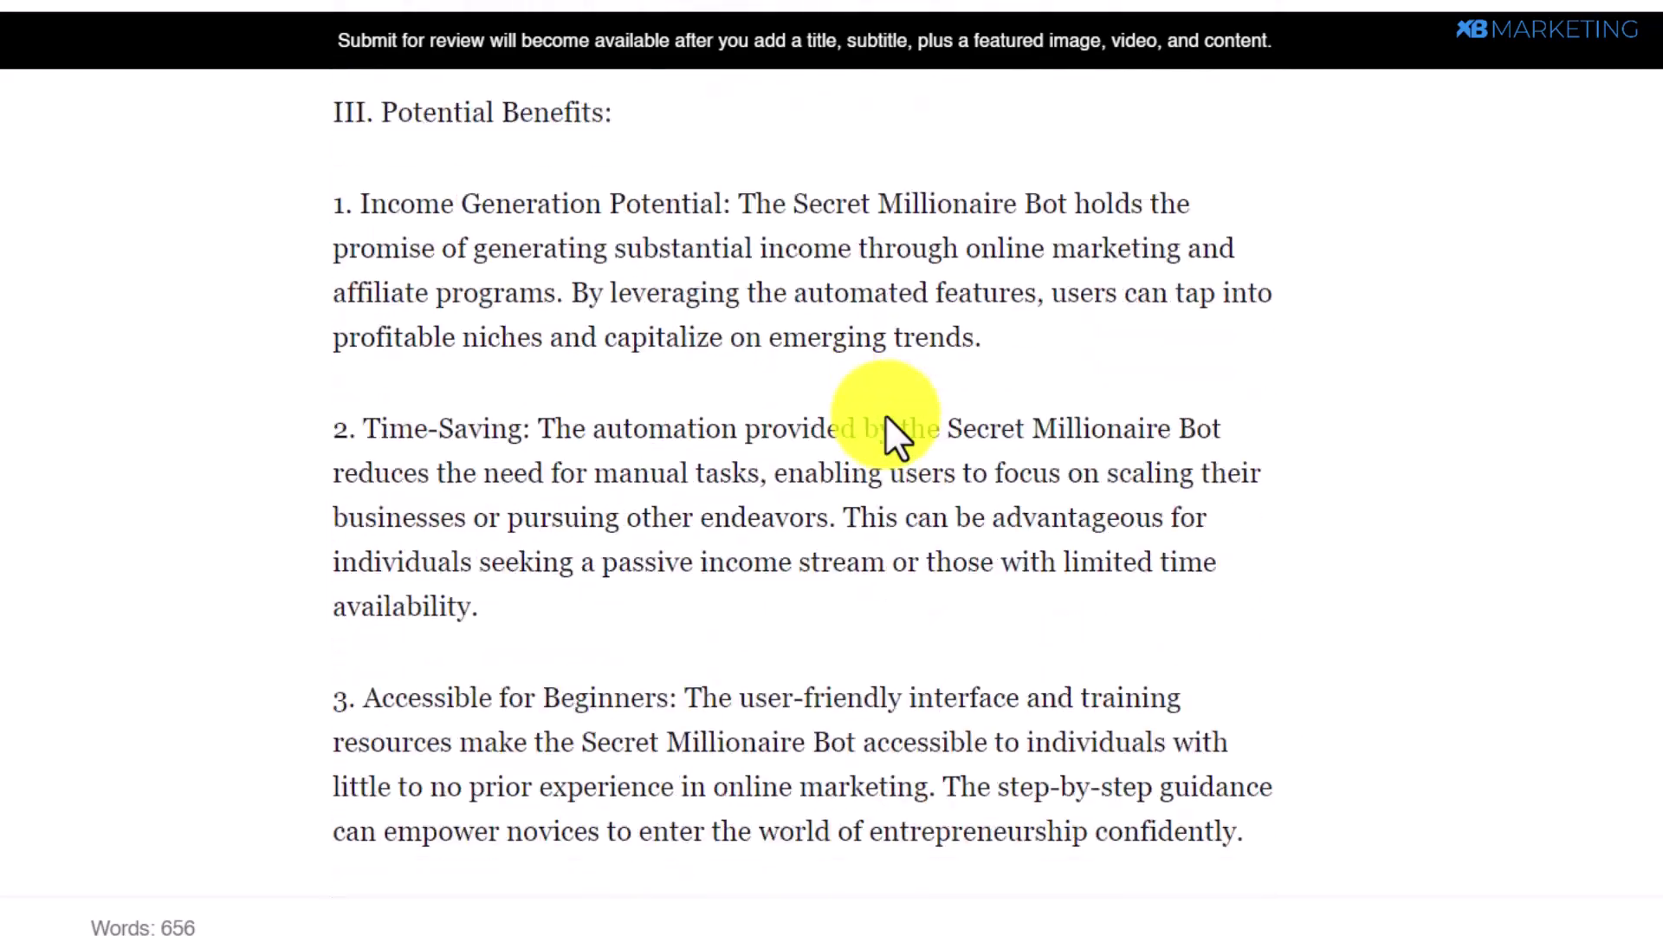
{"action": "scroll", "coordinate": [888, 414], "scroll_direction": "down", "scroll_amount": 10}
{"action": "scroll", "coordinate": [891, 412], "scroll_direction": "down", "scroll_amount": 3}
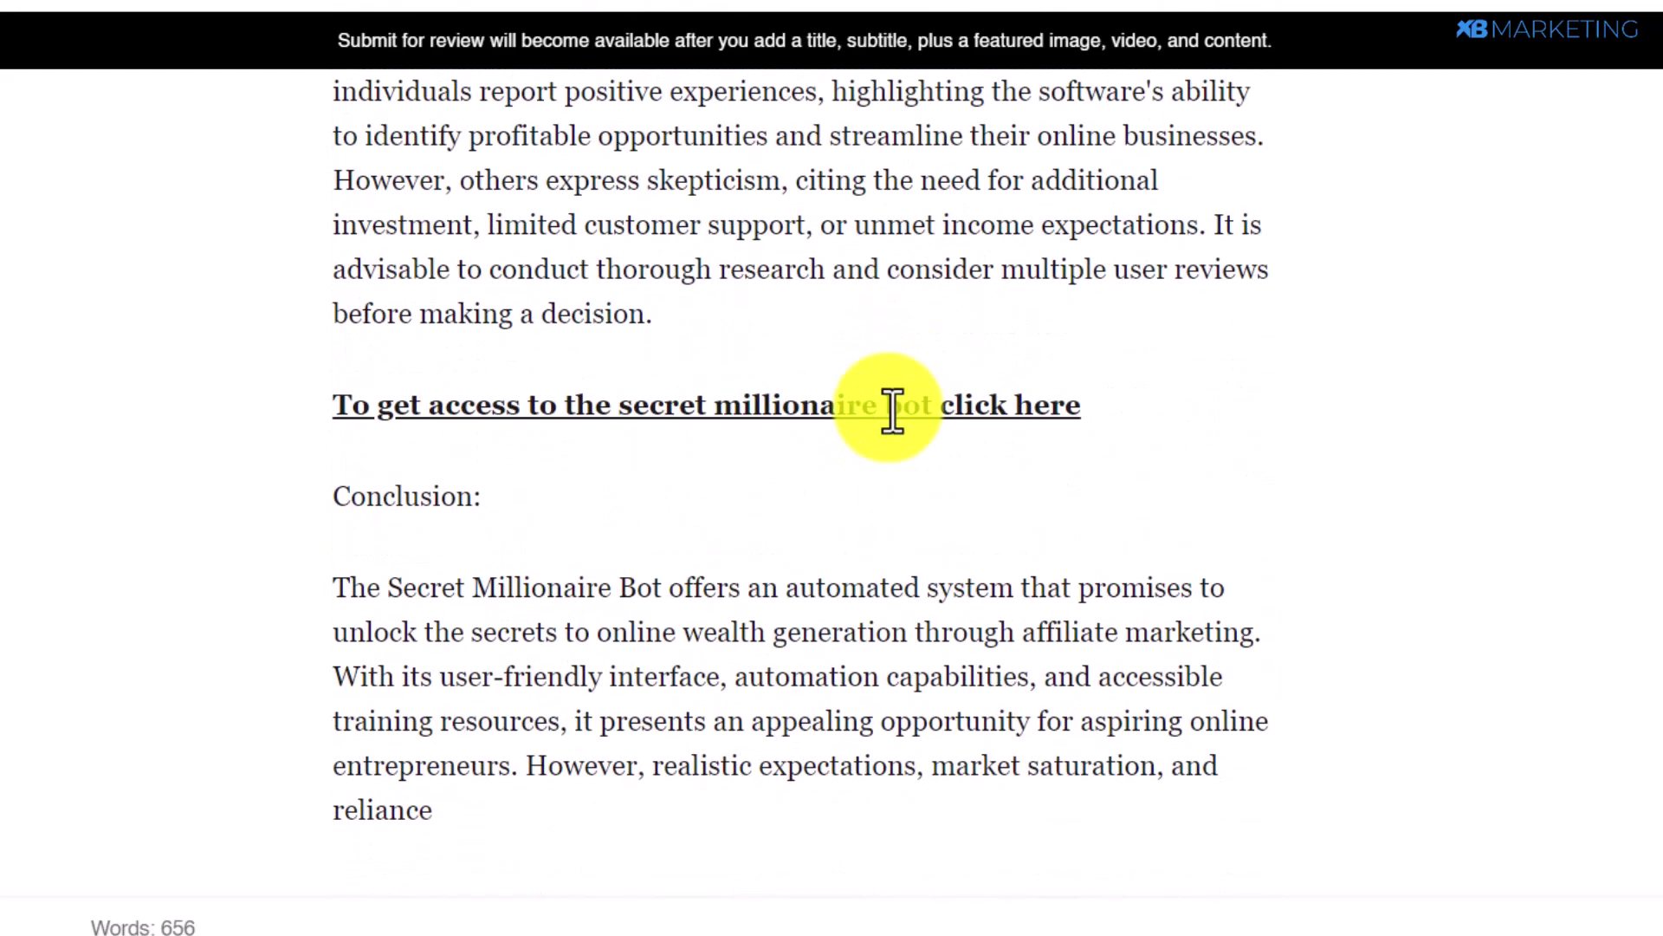
{"action": "scroll", "coordinate": [892, 408], "scroll_direction": "up", "scroll_amount": 15}
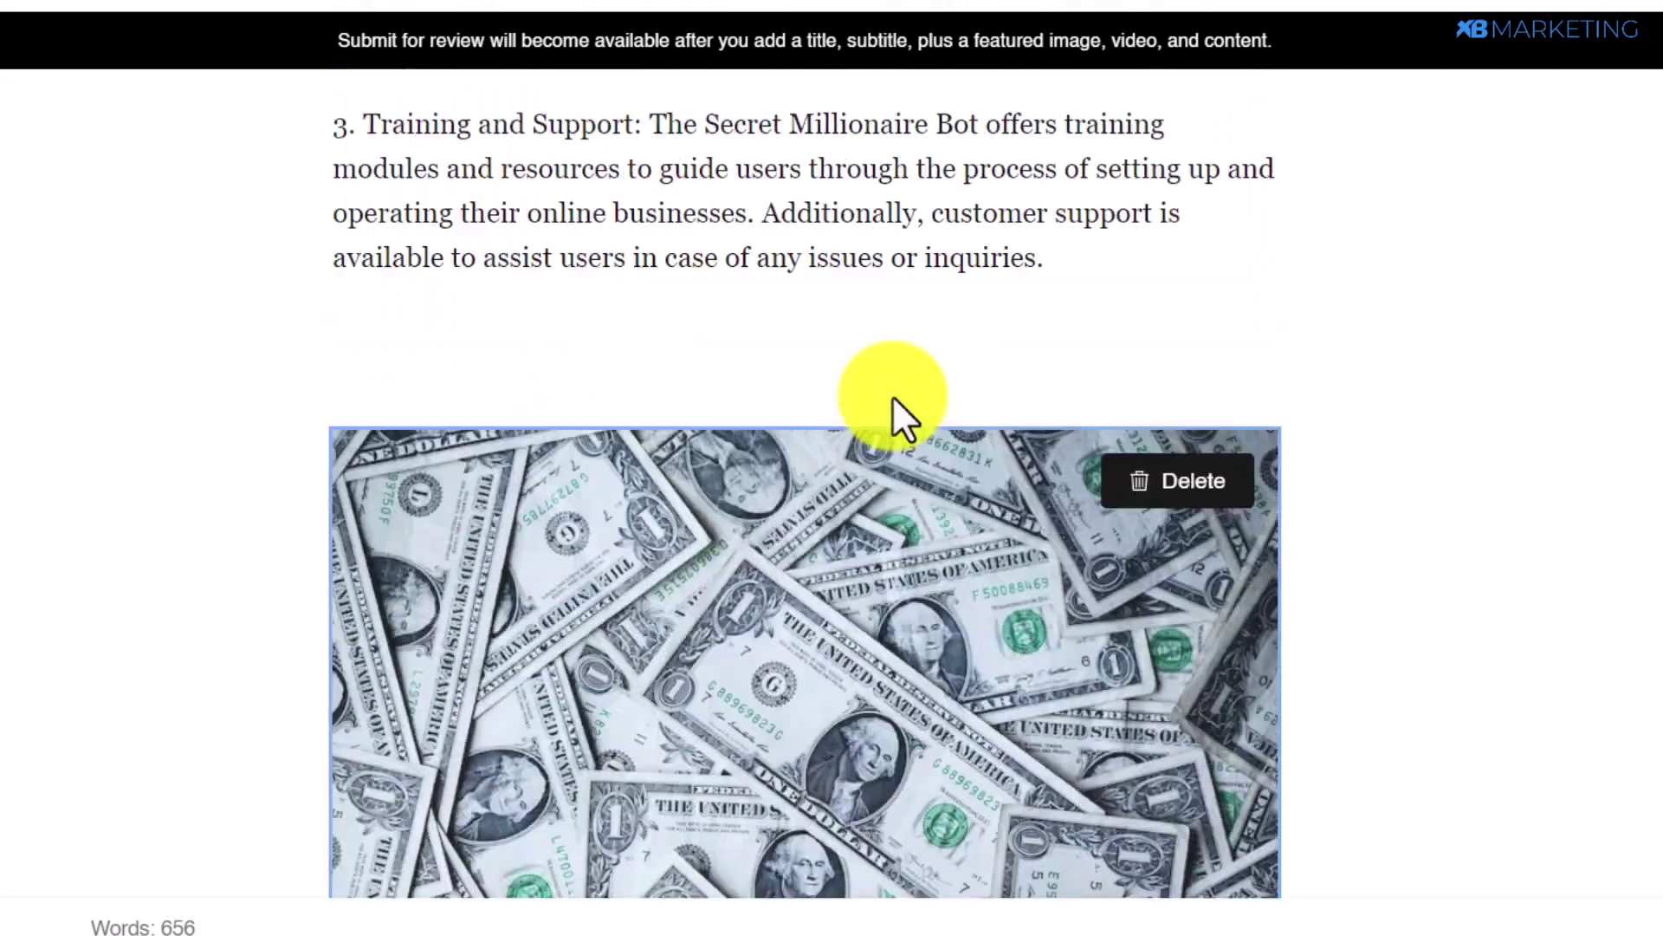
{"action": "scroll", "coordinate": [892, 397], "scroll_direction": "up", "scroll_amount": 15}
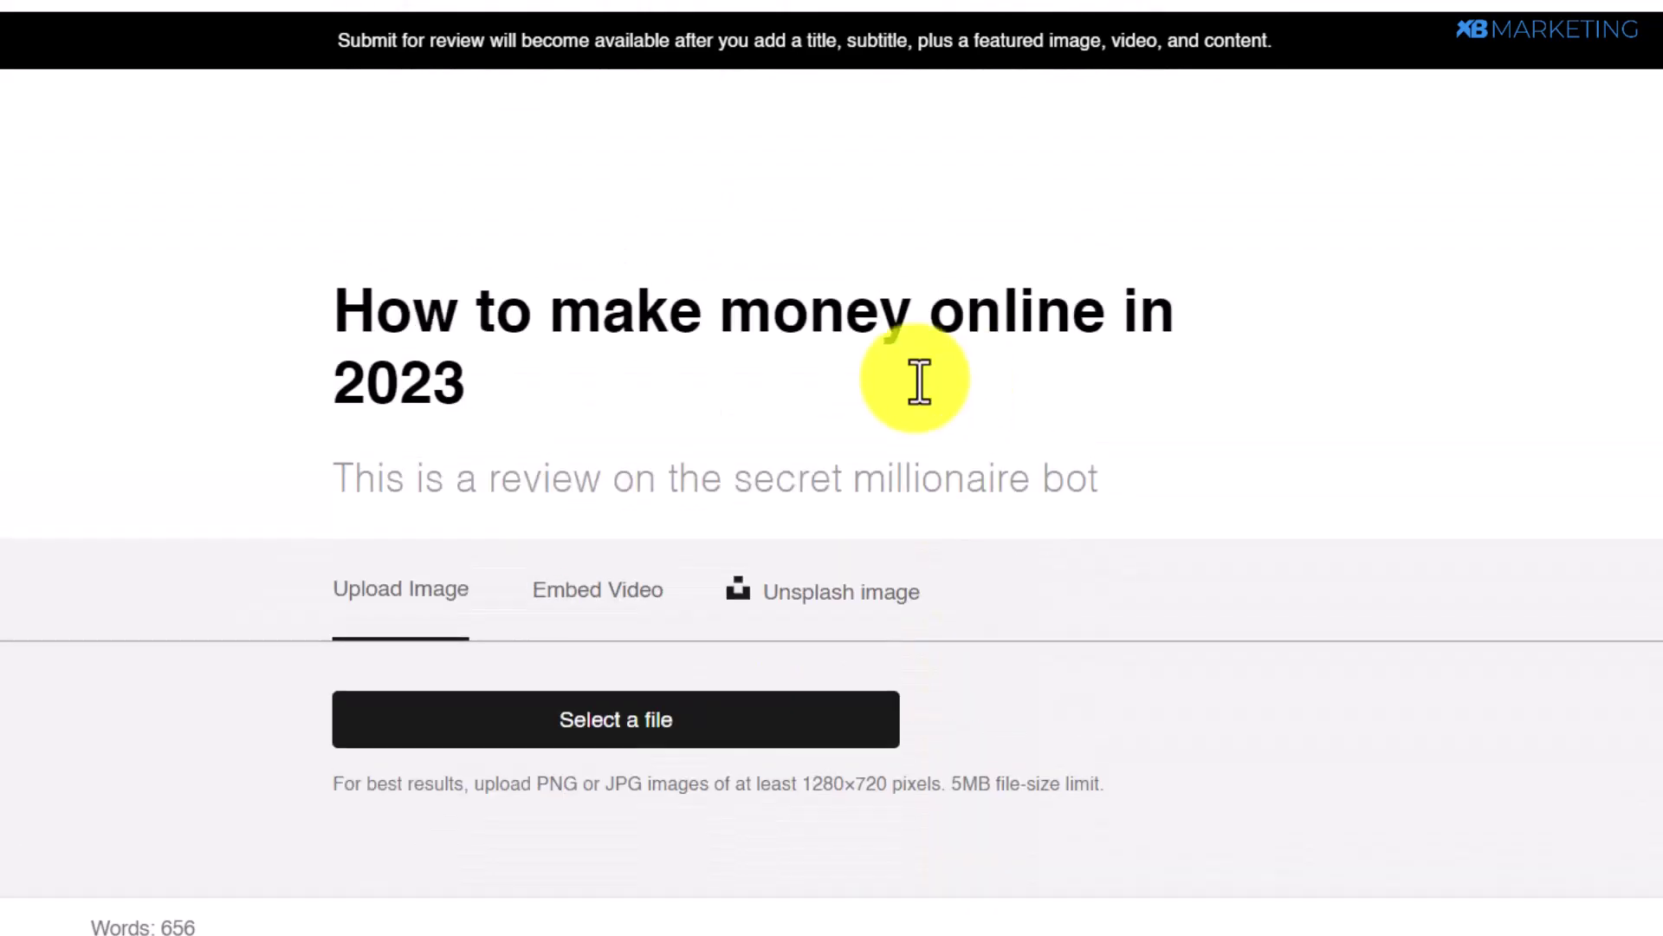
Set the story's featured image to an Unsplash photo of hands holding cash
{"action": "left_click", "coordinate": [805, 591]}
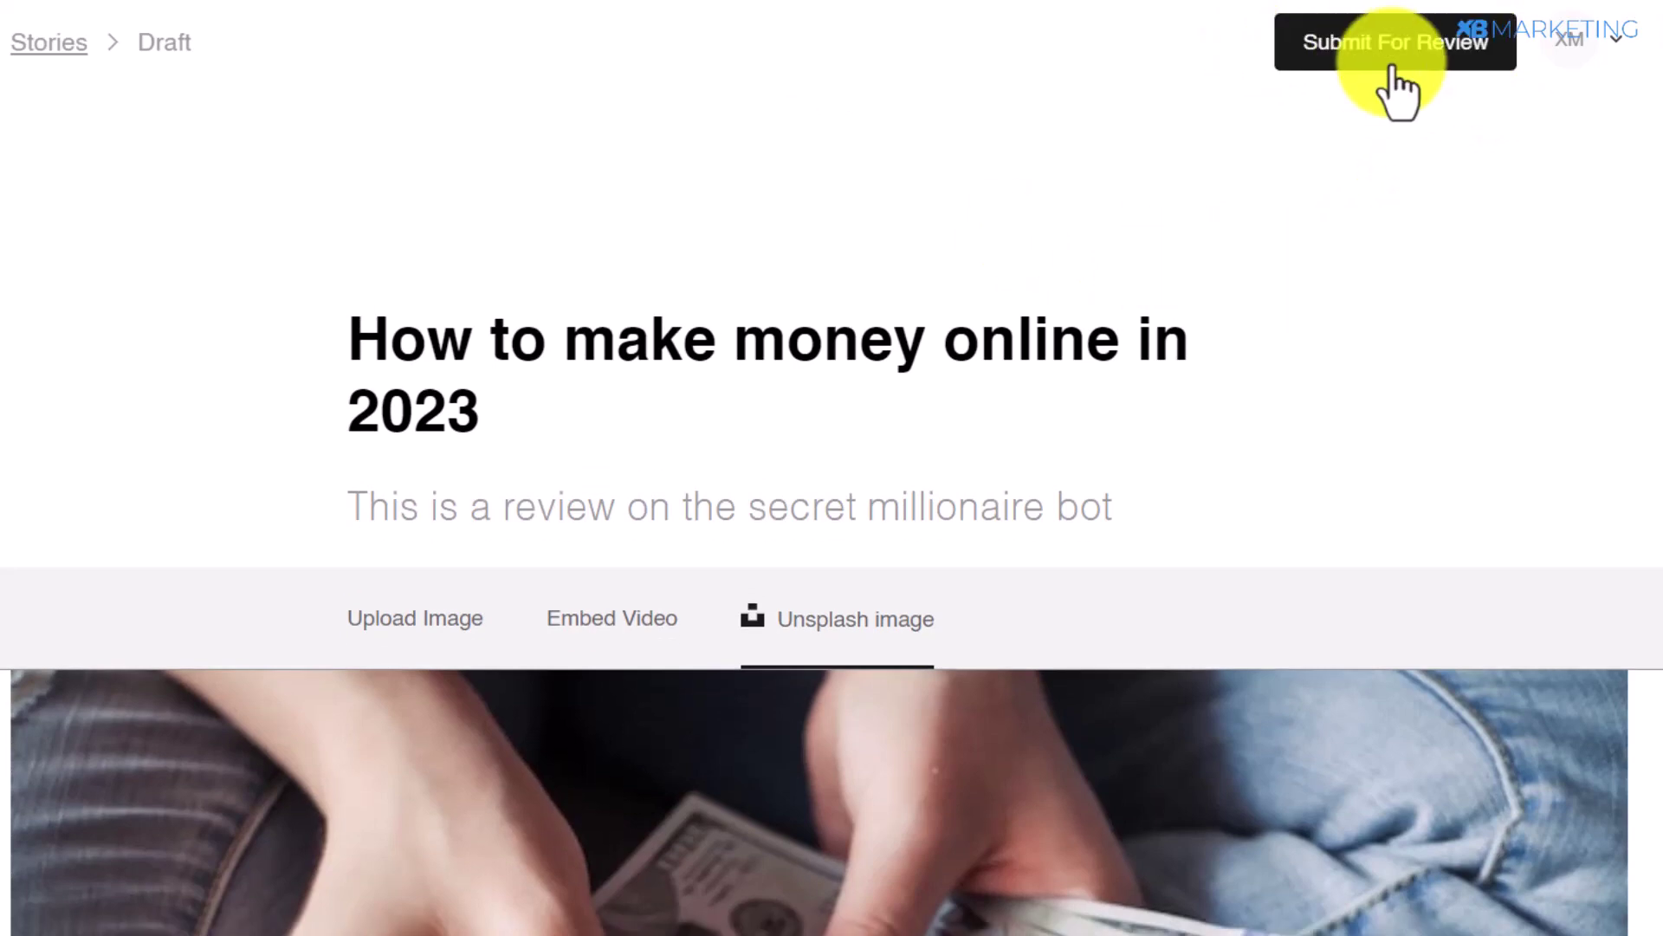
{"action": "scroll", "coordinate": [1397, 169], "scroll_direction": "down", "scroll_amount": 15}
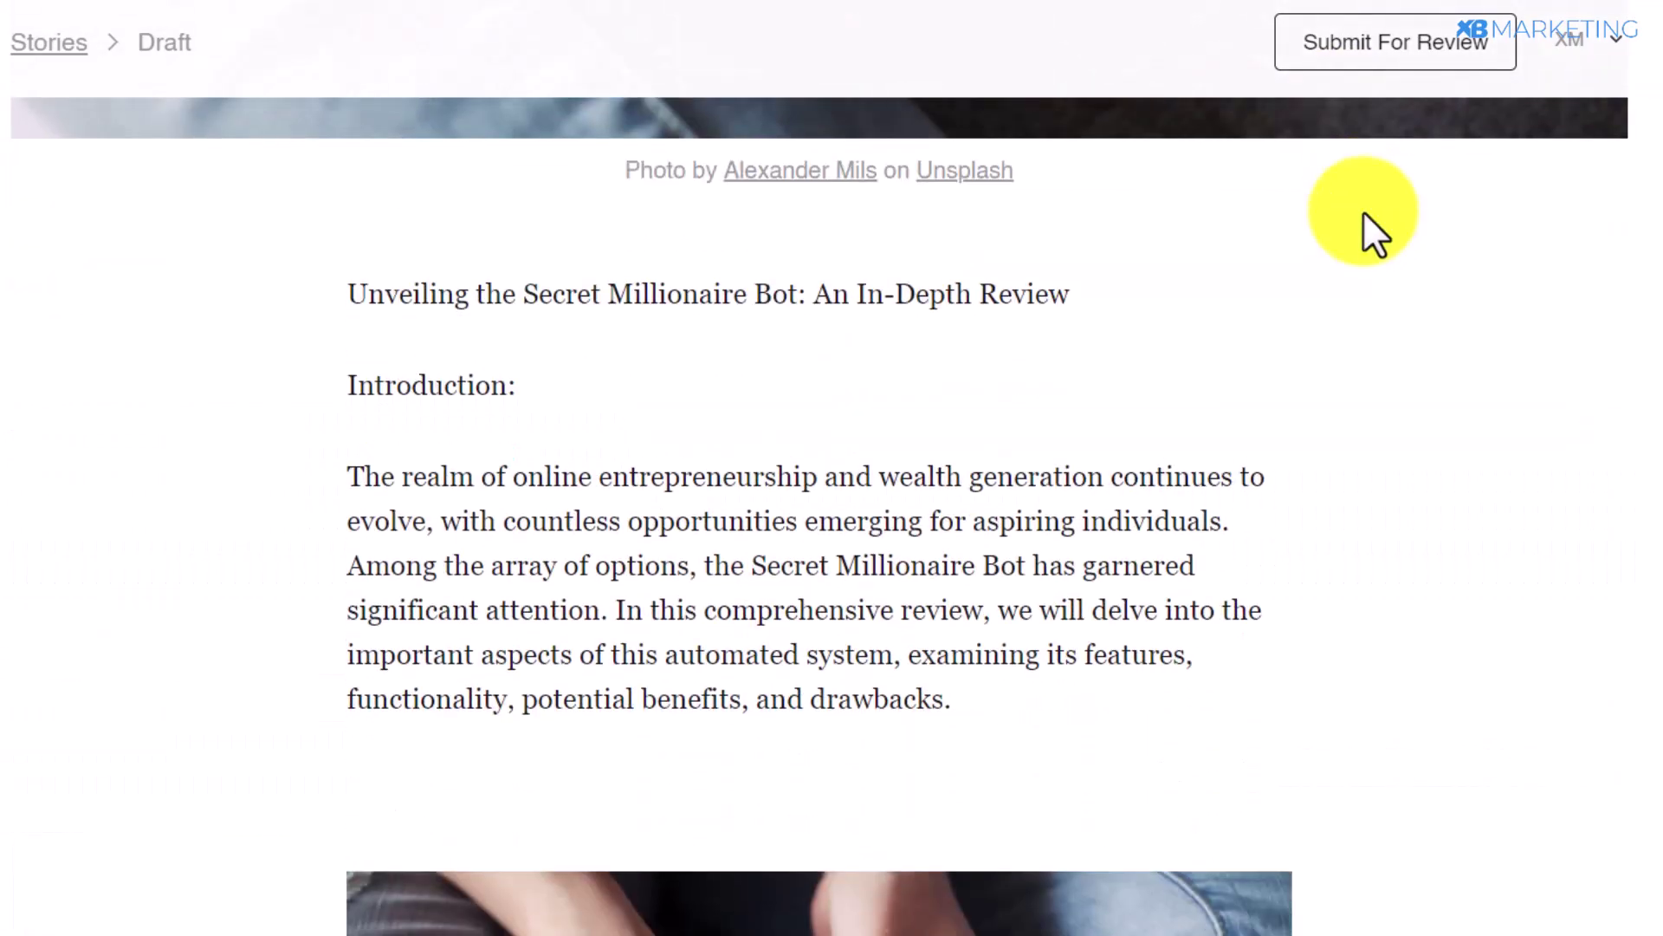
{"action": "scroll", "coordinate": [1367, 216], "scroll_direction": "down", "scroll_amount": 6}
{"action": "scroll", "coordinate": [1373, 221], "scroll_direction": "up", "scroll_amount": 3}
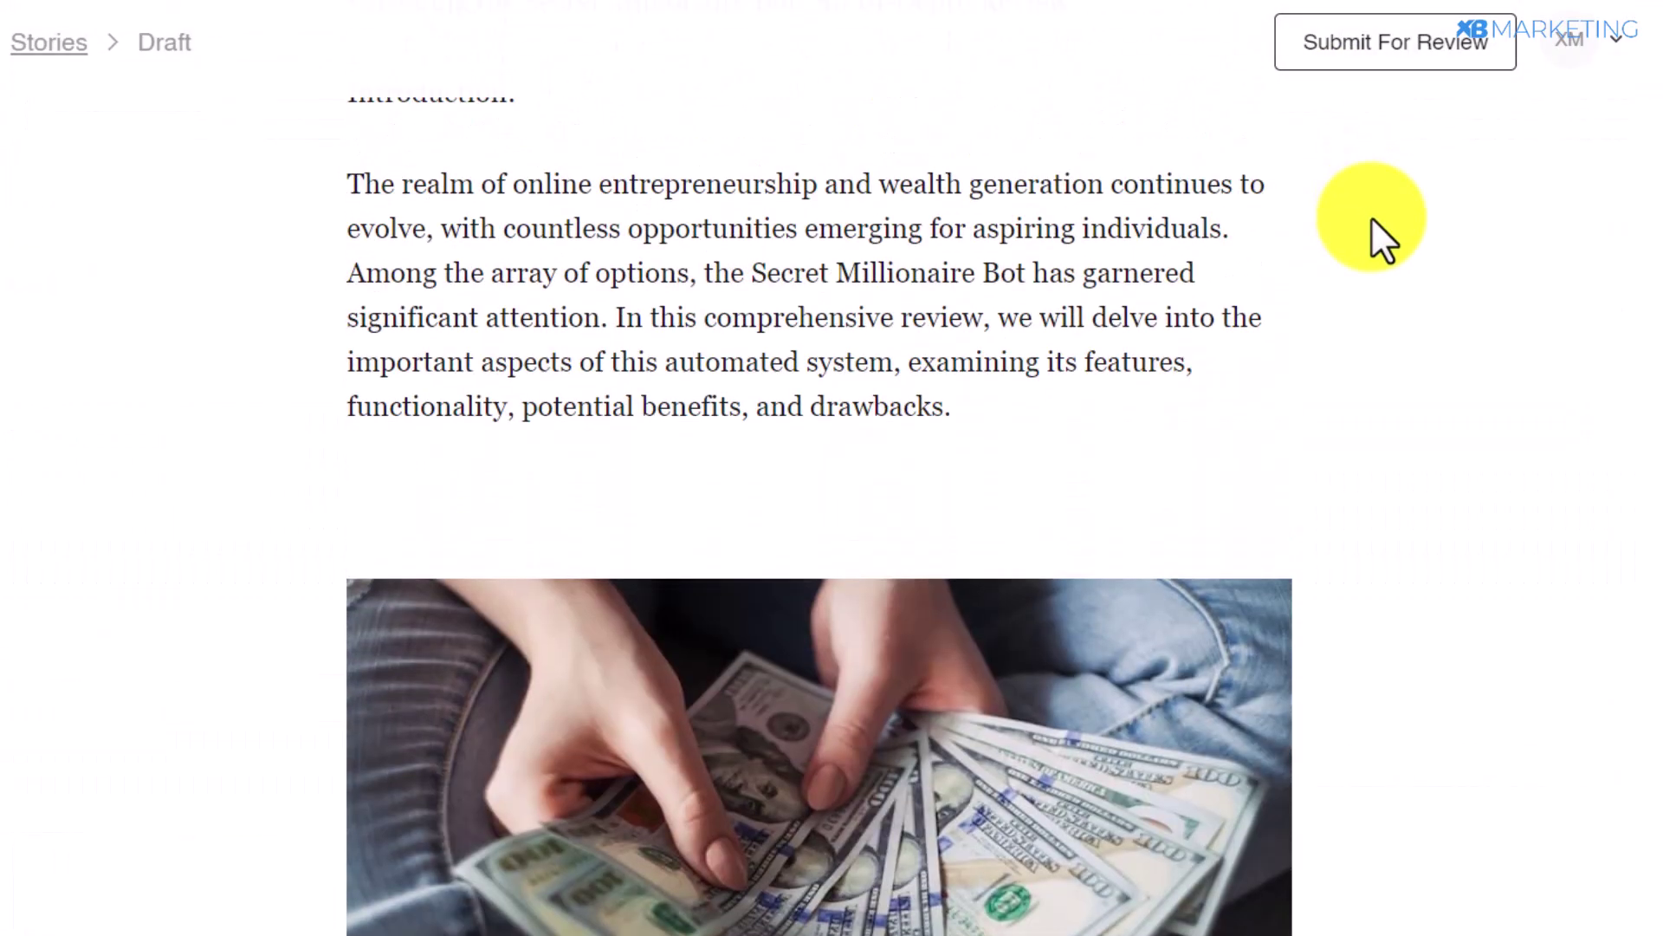
{"action": "scroll", "coordinate": [1237, 271], "scroll_direction": "up", "scroll_amount": 8}
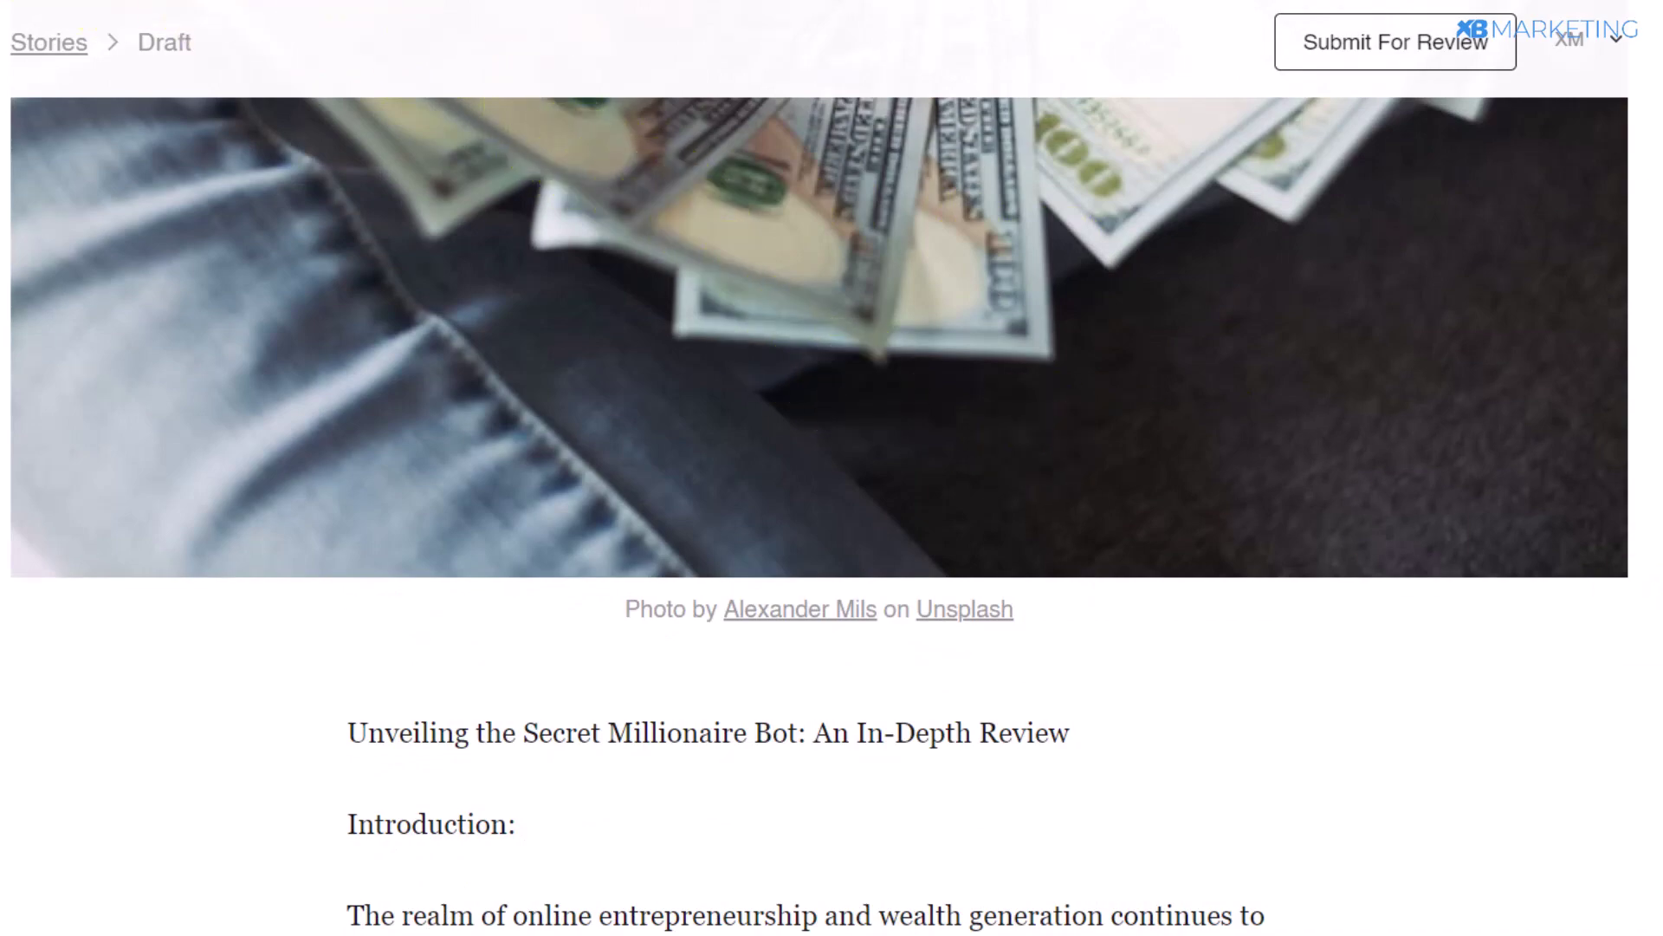
{"action": "scroll", "coordinate": [820, 515], "scroll_direction": "up", "scroll_amount": 10}
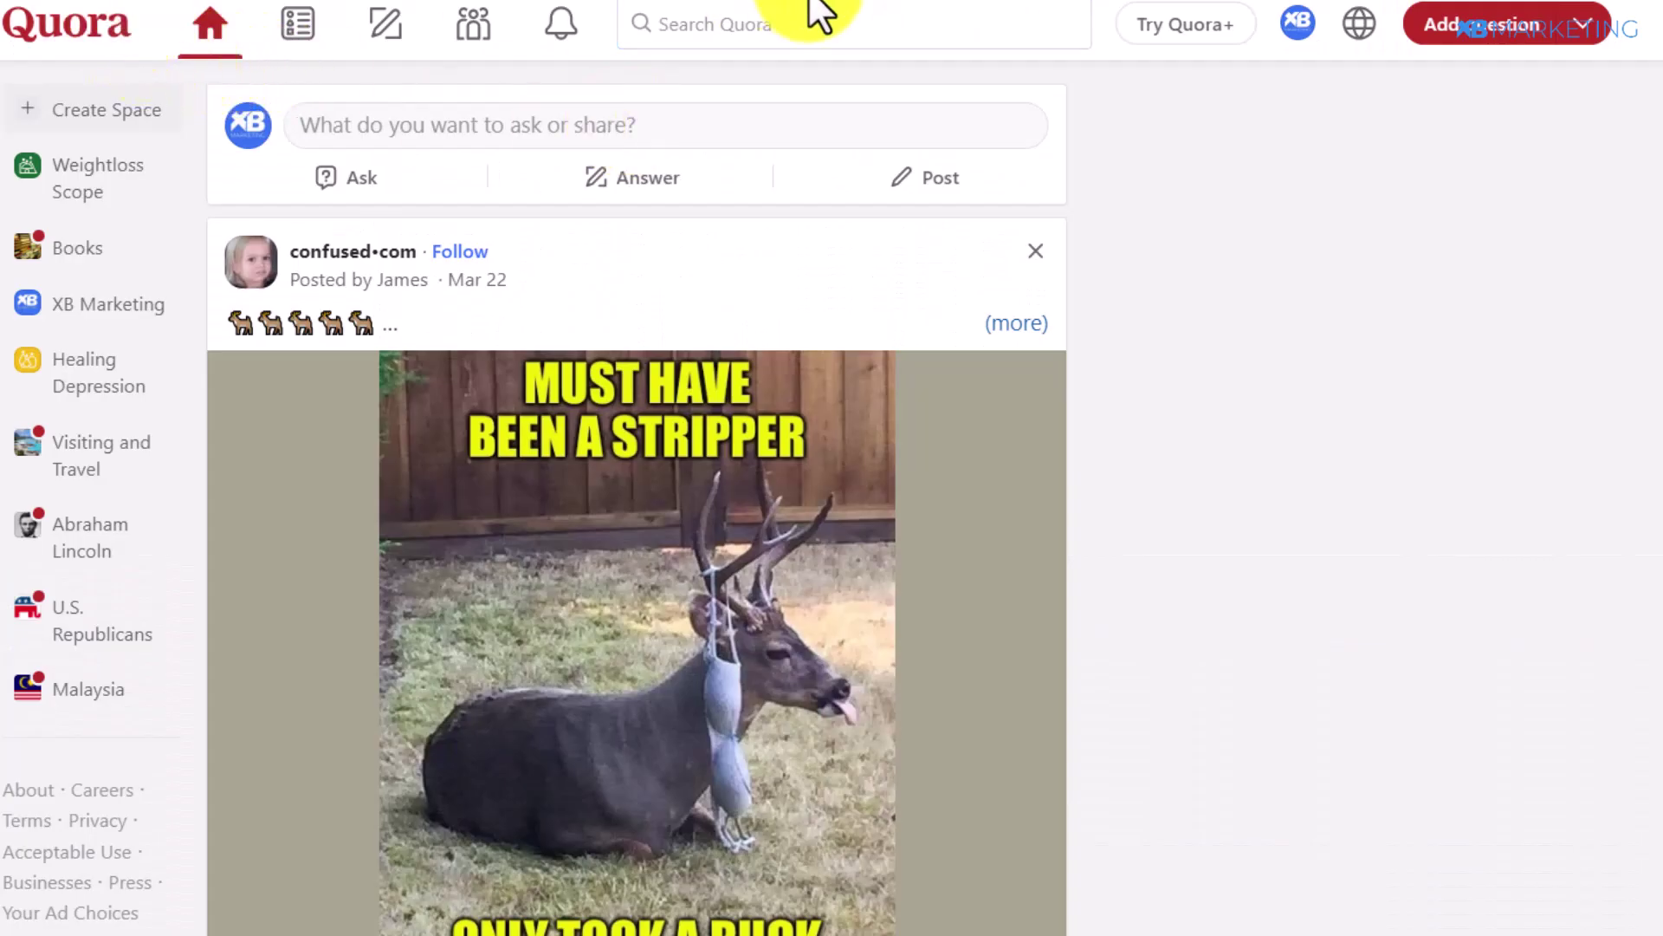
Run a Quora search for 'best ways to make money online'
{"action": "left_click", "coordinate": [855, 29]}
{"action": "type", "text": "best ways to make money online"}
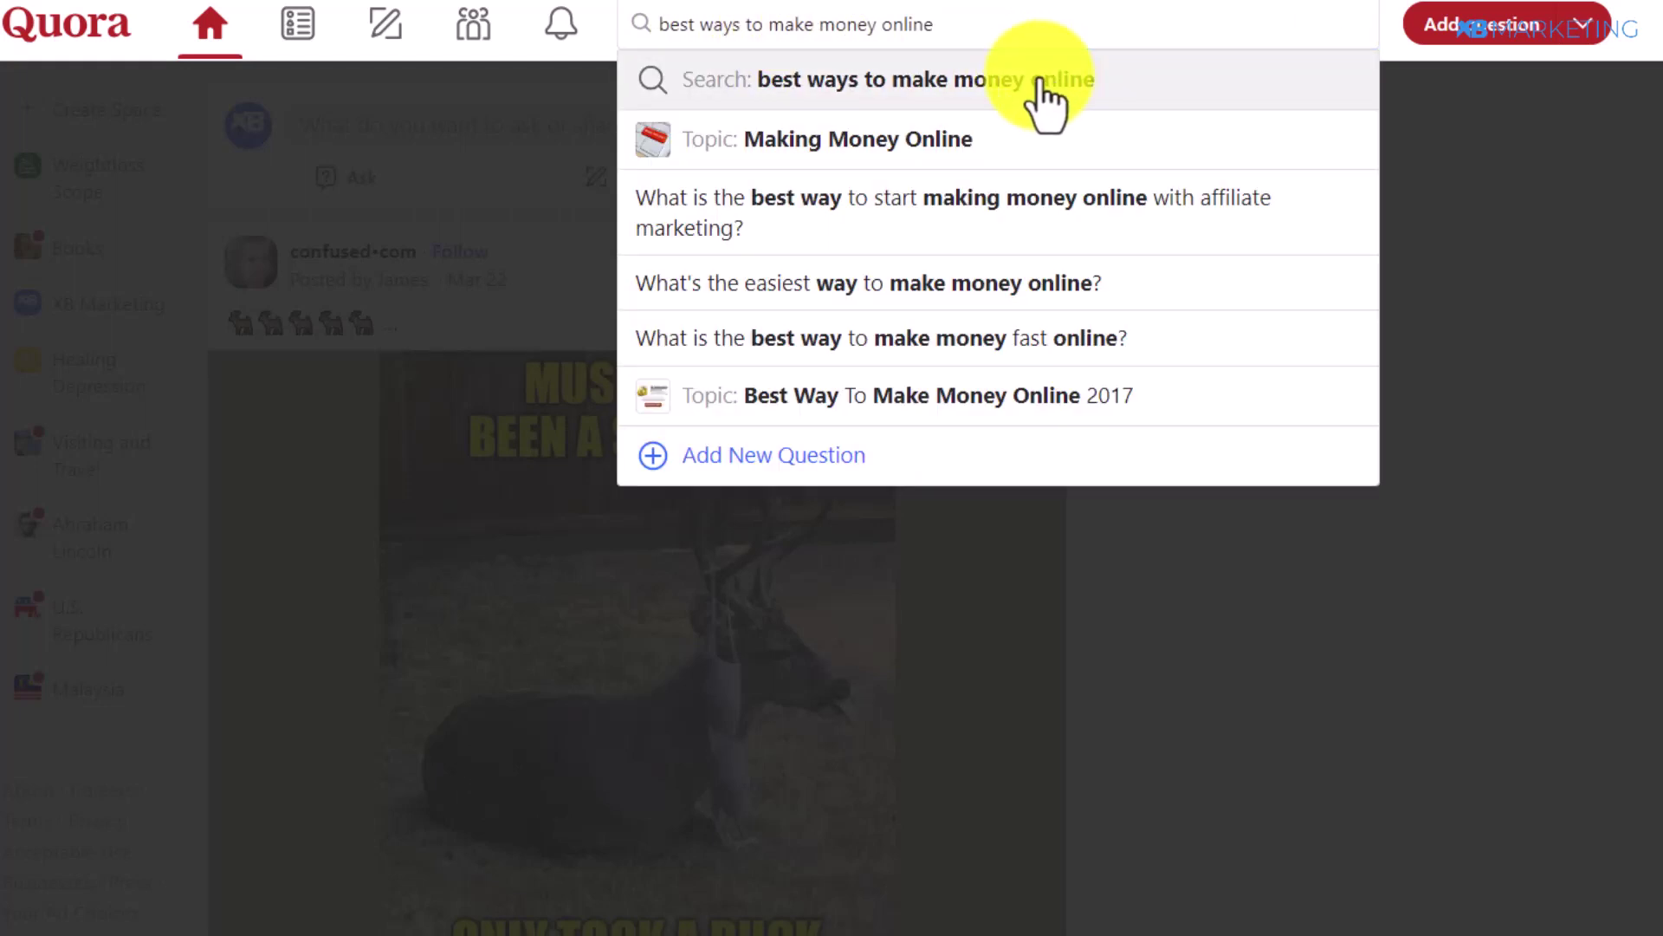
{"action": "left_click", "coordinate": [1040, 83]}
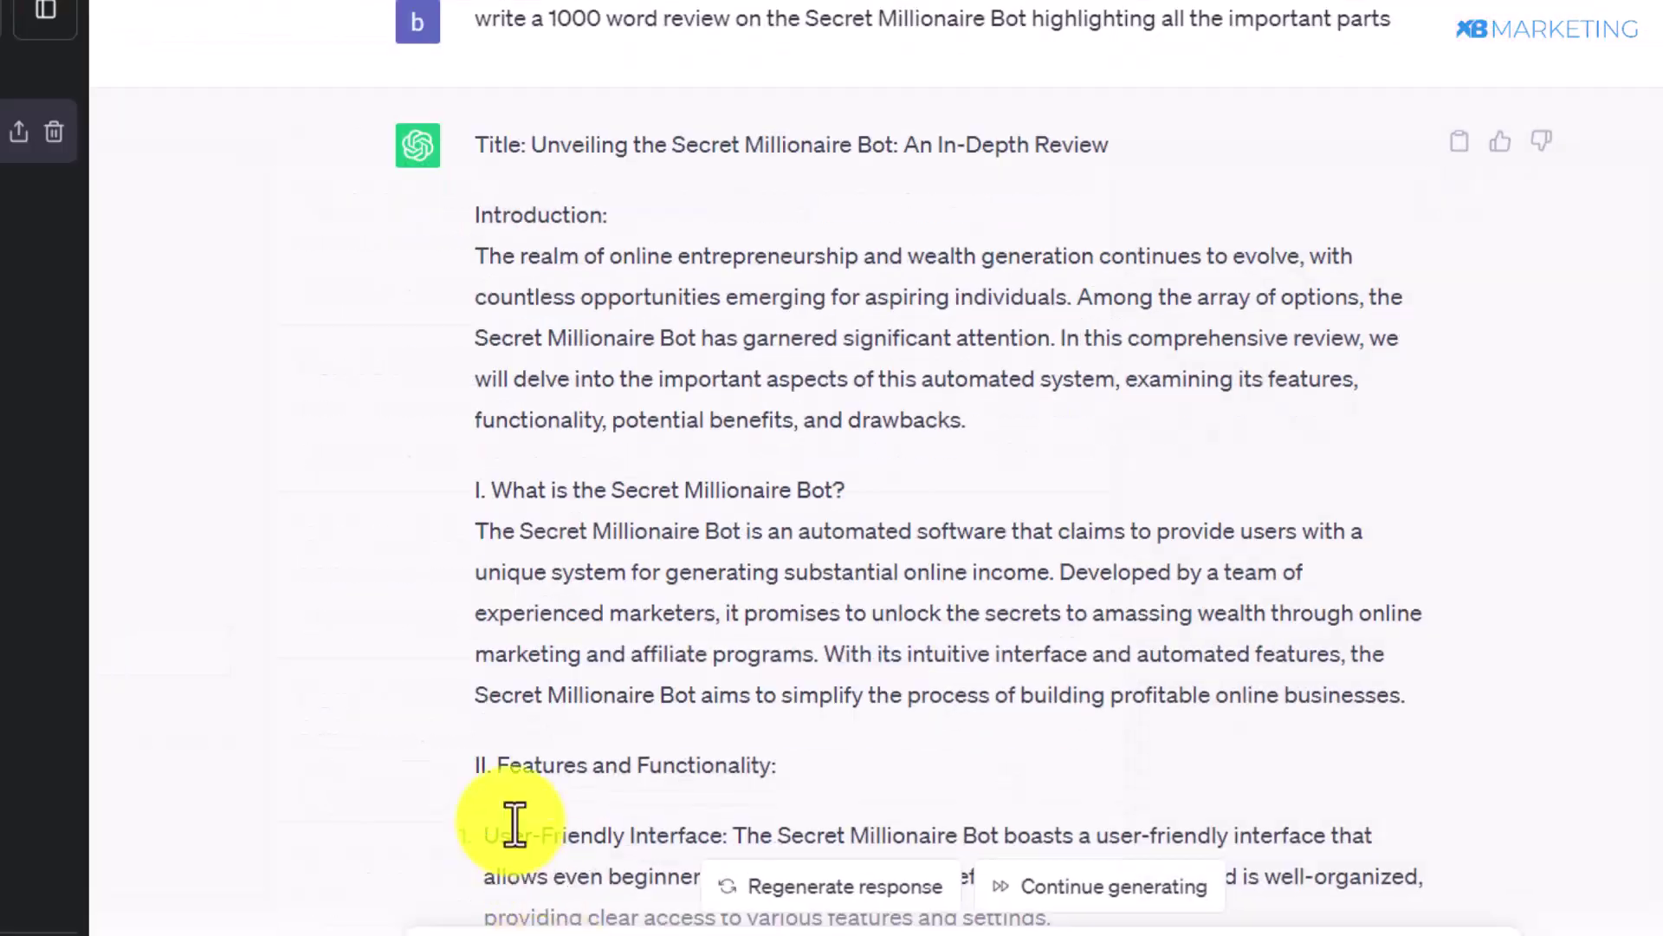
Send ChatGPT the prompt 'write a 300 word blog on the best ways to make money online' and review the reply
{"action": "type", "text": "write a 300 word blog on the best ways to make money online"}
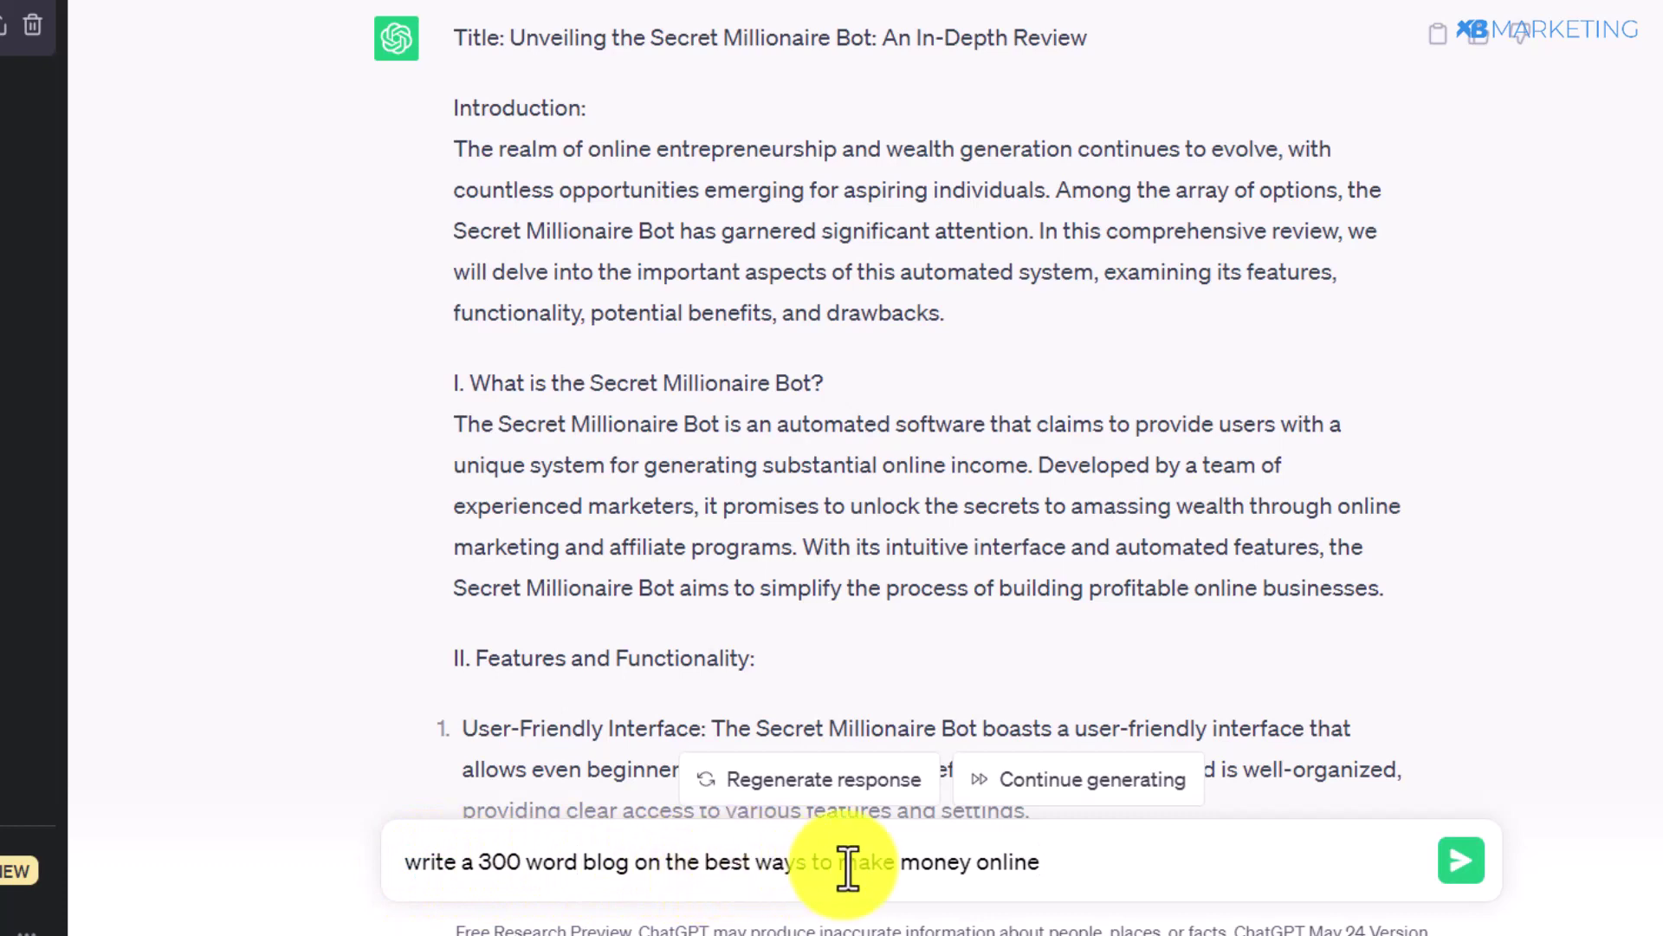
{"action": "left_click", "coordinate": [1463, 857]}
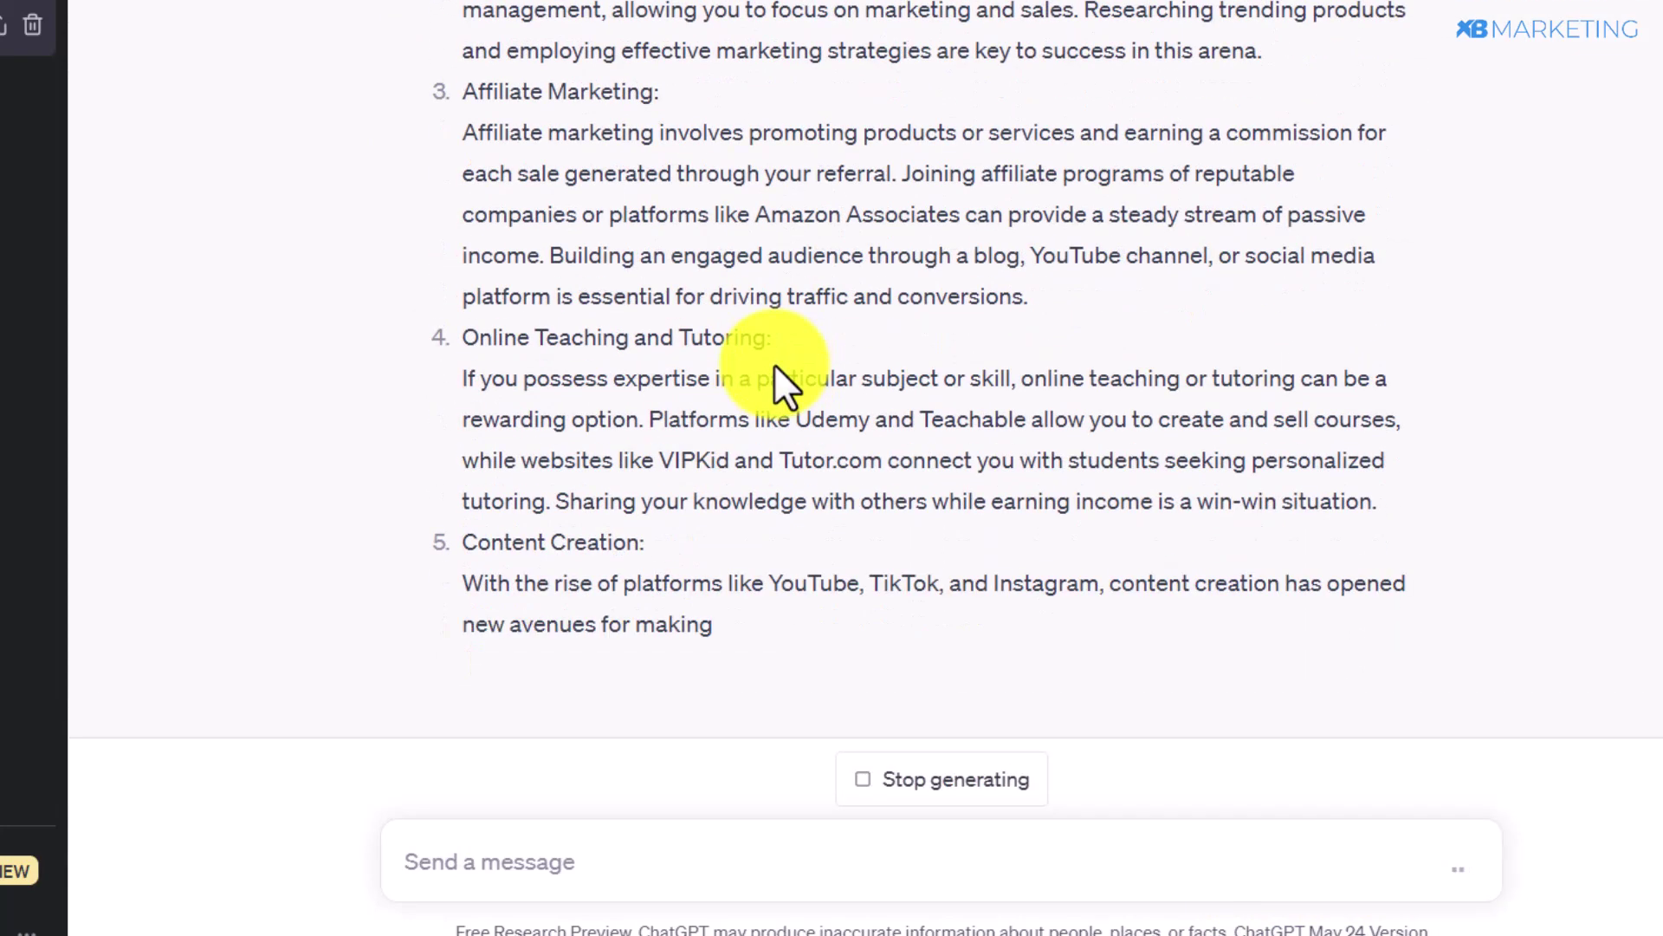
{"action": "scroll", "coordinate": [910, 345], "scroll_direction": "up", "scroll_amount": 15}
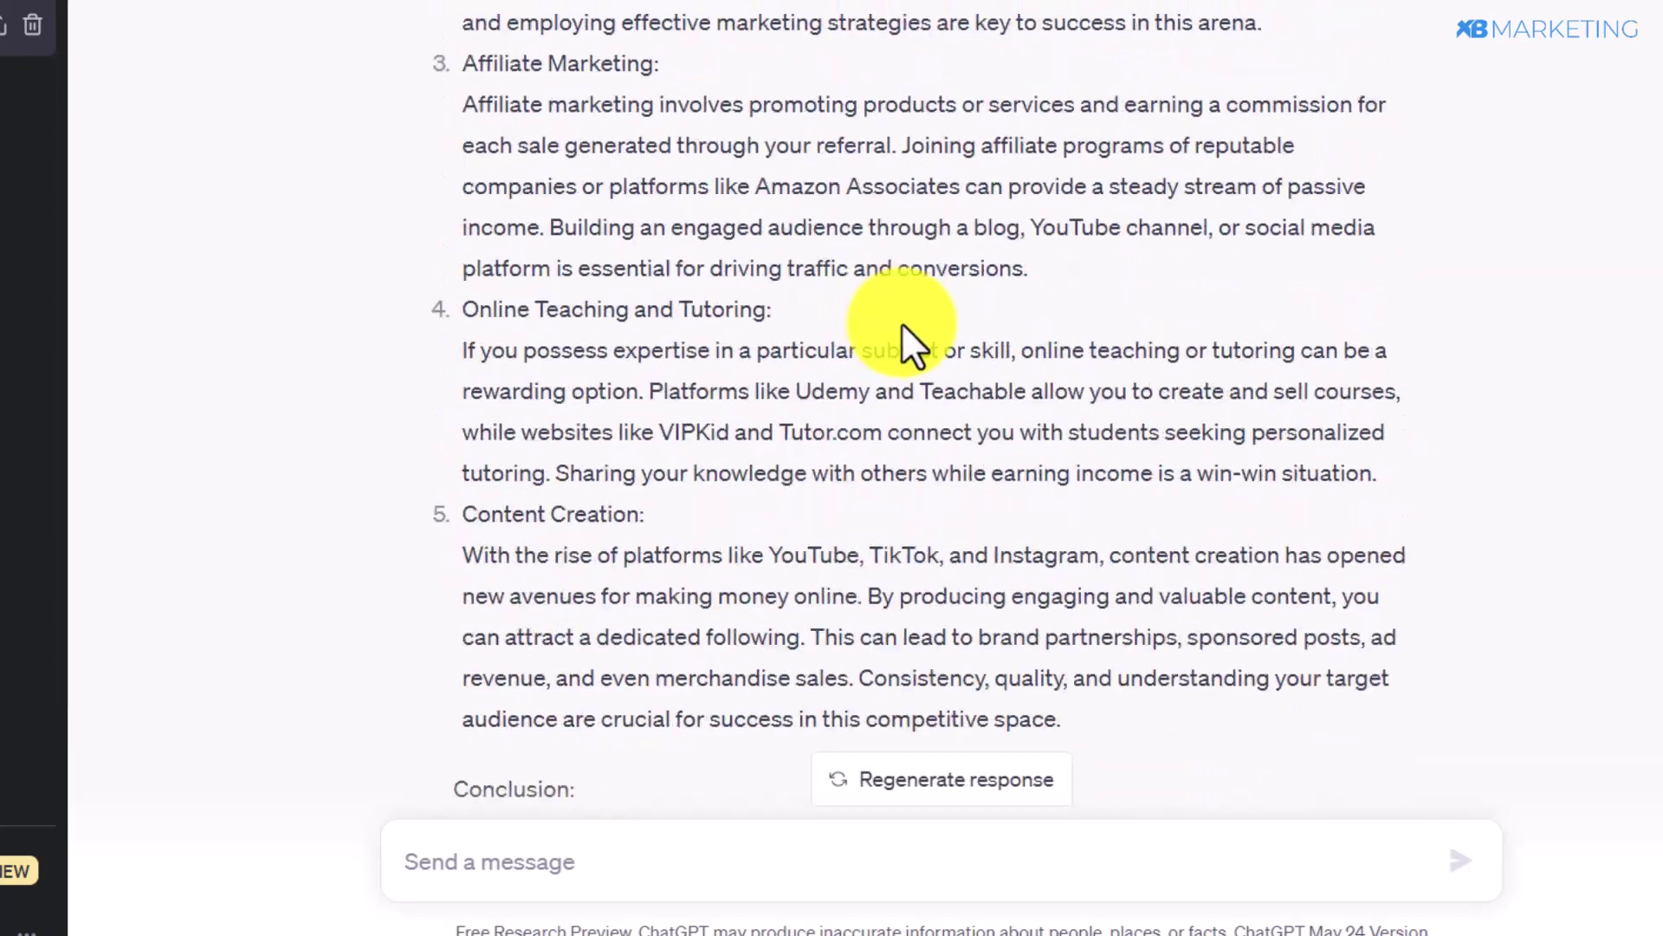
{"action": "scroll", "coordinate": [1234, 312], "scroll_direction": "up", "scroll_amount": 2}
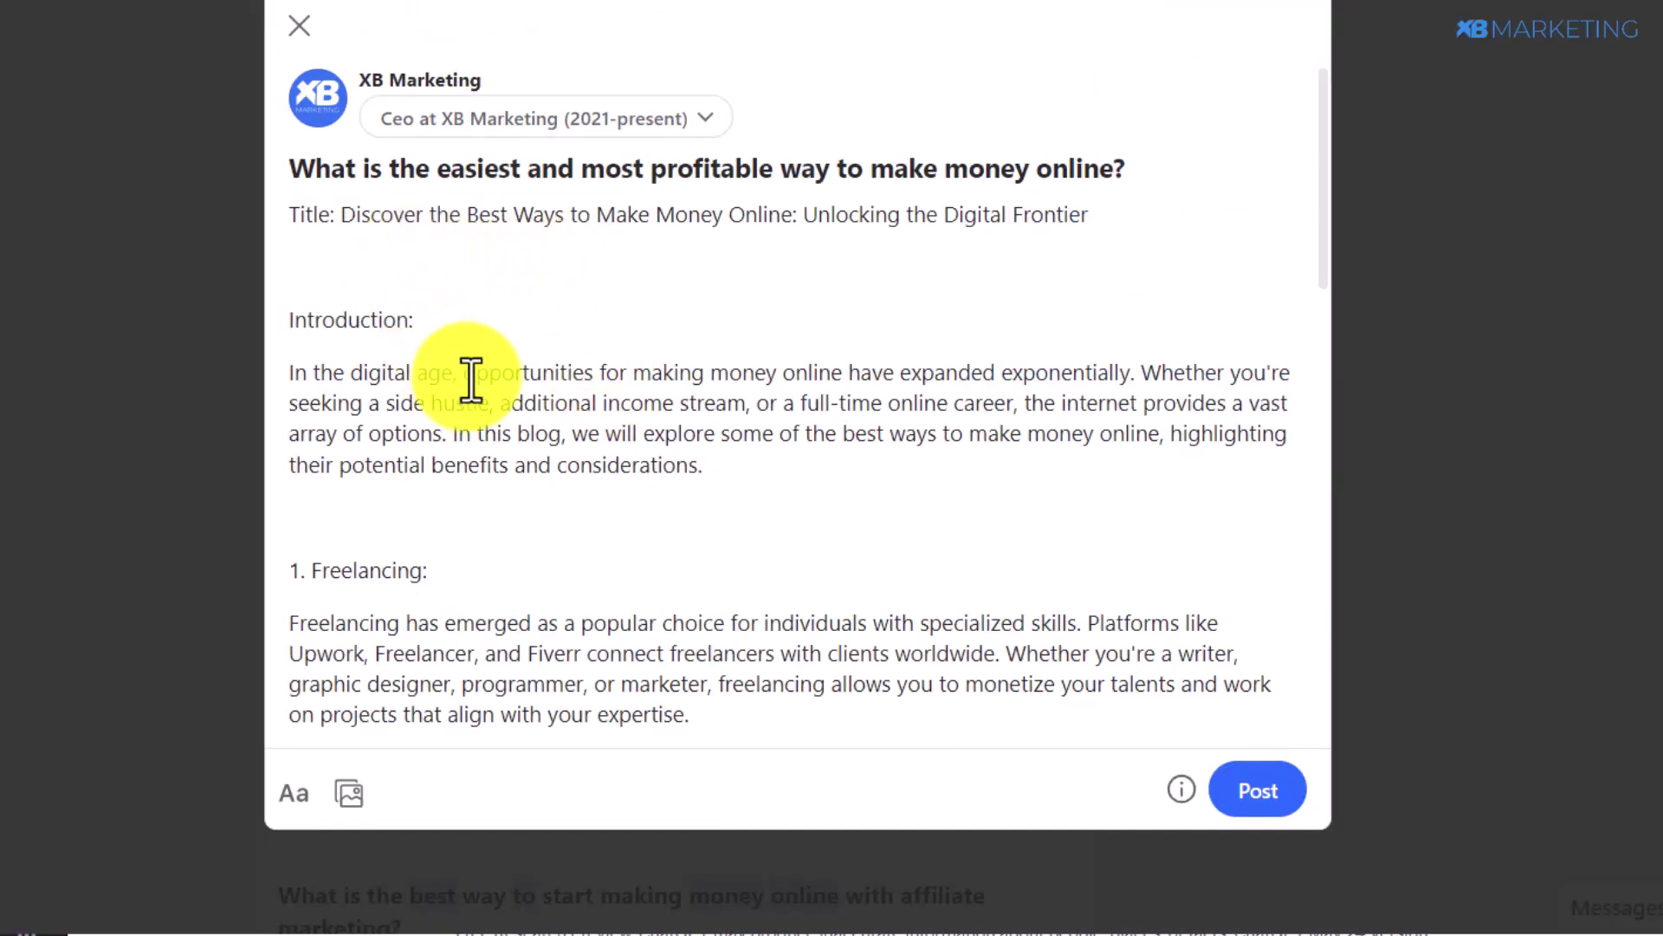
Adjust the 'click here' line in the Quora draft and copy the Vocal story's web address
{"action": "scroll", "coordinate": [467, 378], "scroll_direction": "down", "scroll_amount": 15}
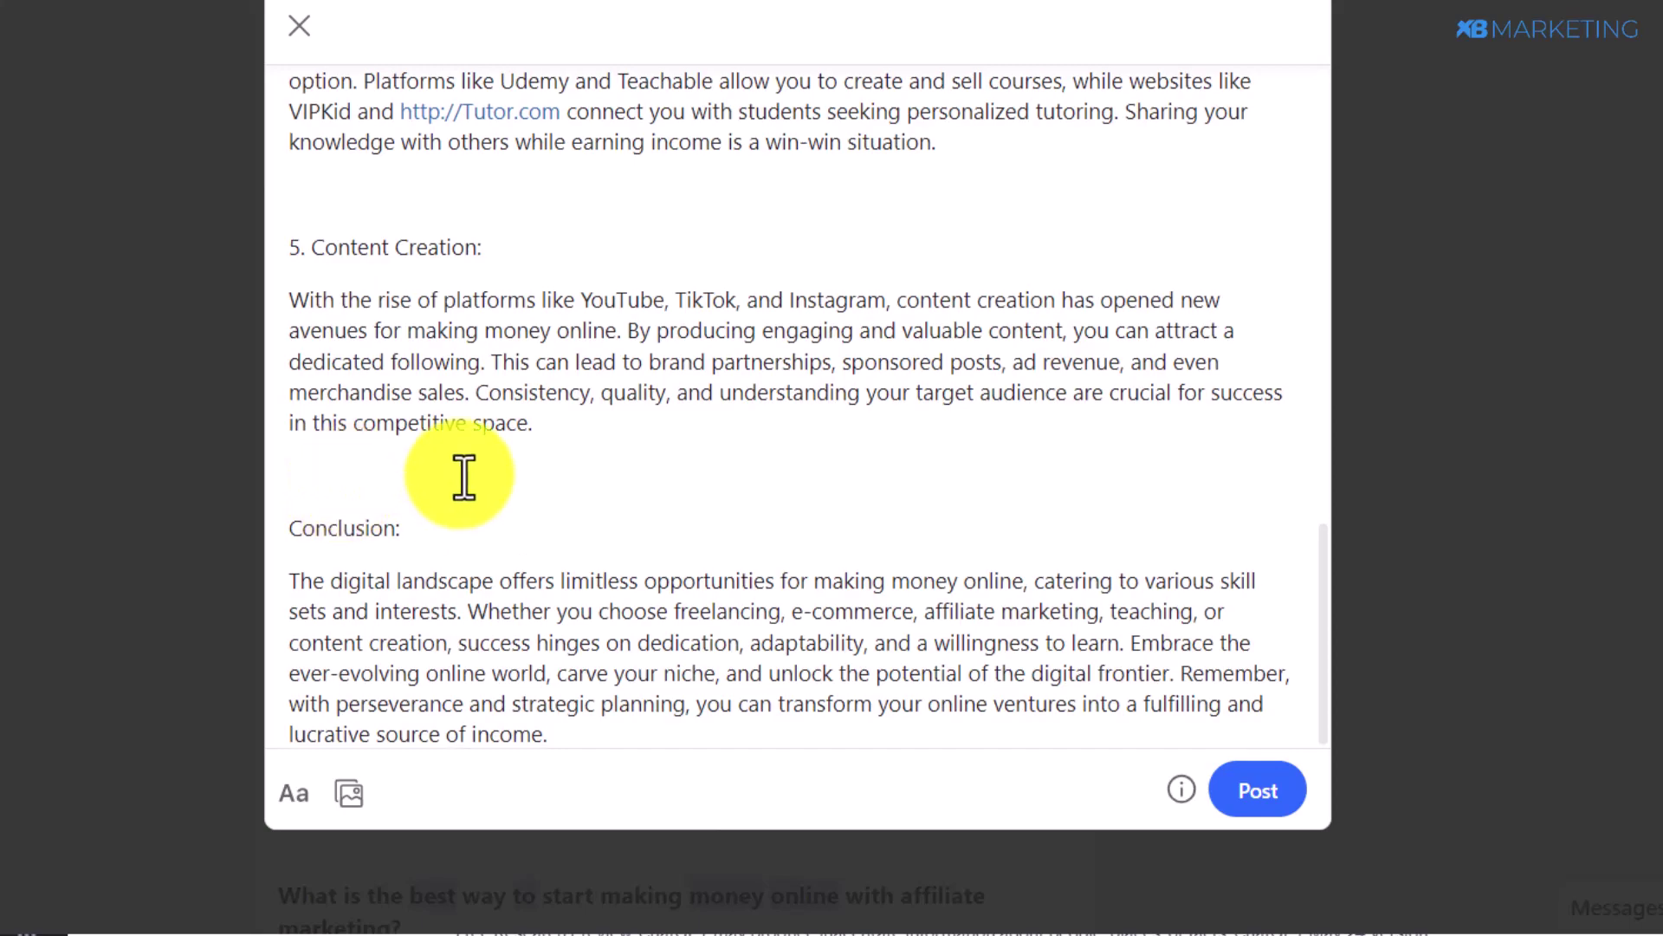
{"action": "scroll", "coordinate": [461, 475], "scroll_direction": "up", "scroll_amount": 15}
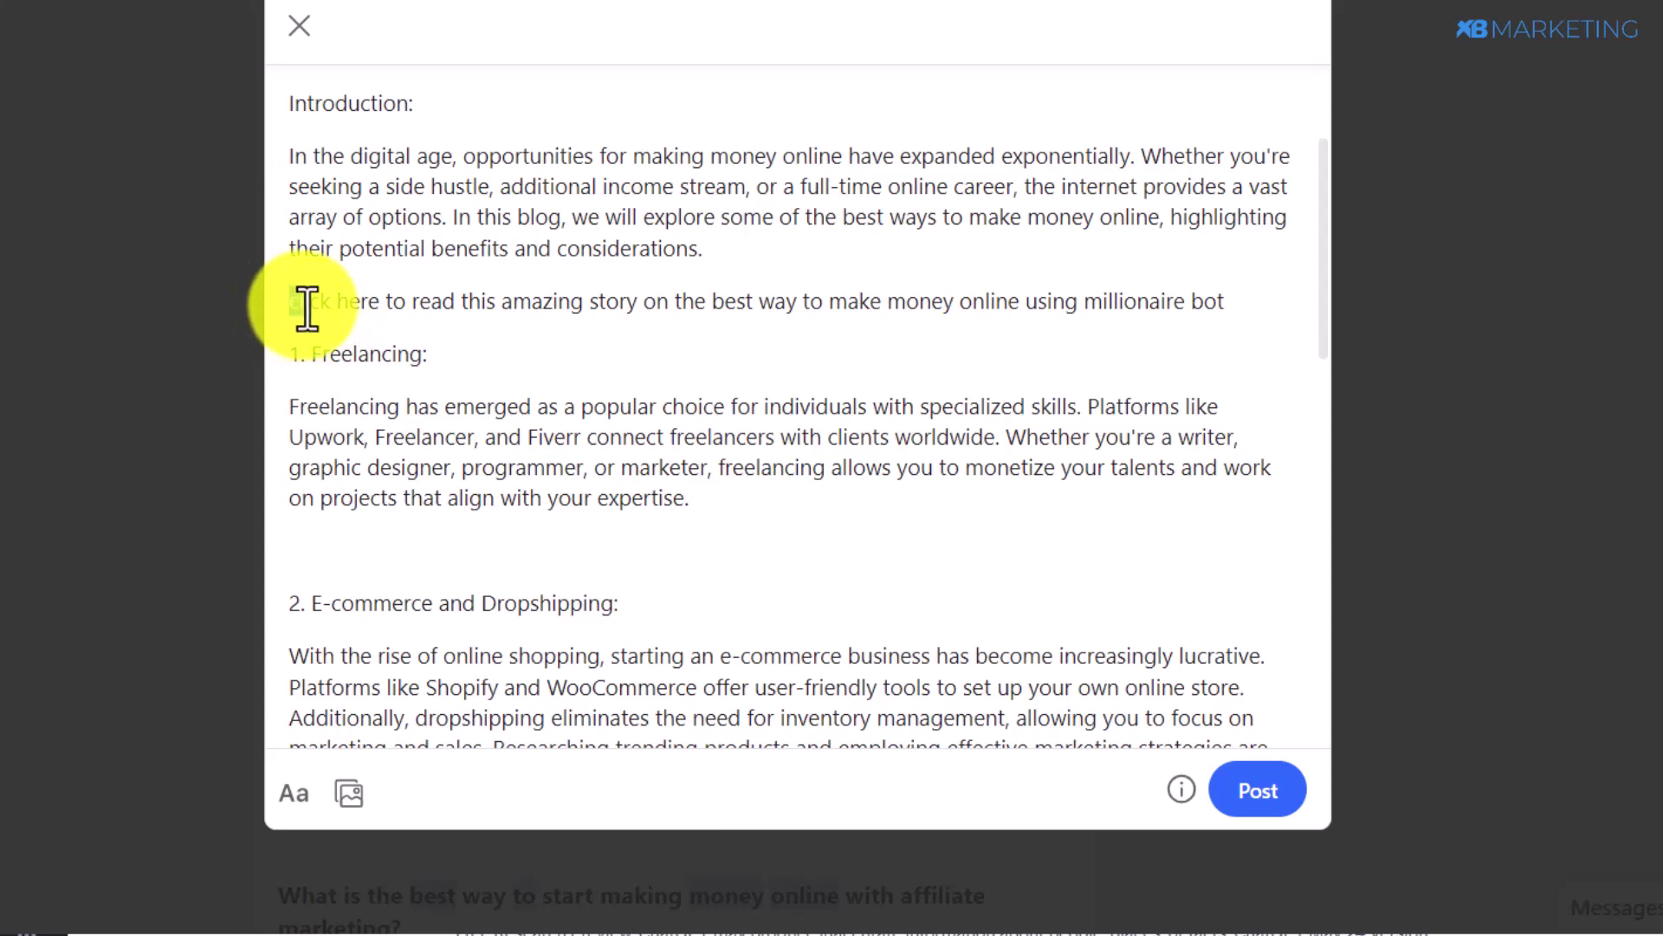
{"action": "left_click_drag", "start_coordinate": [308, 307], "coordinate": [785, 330]}
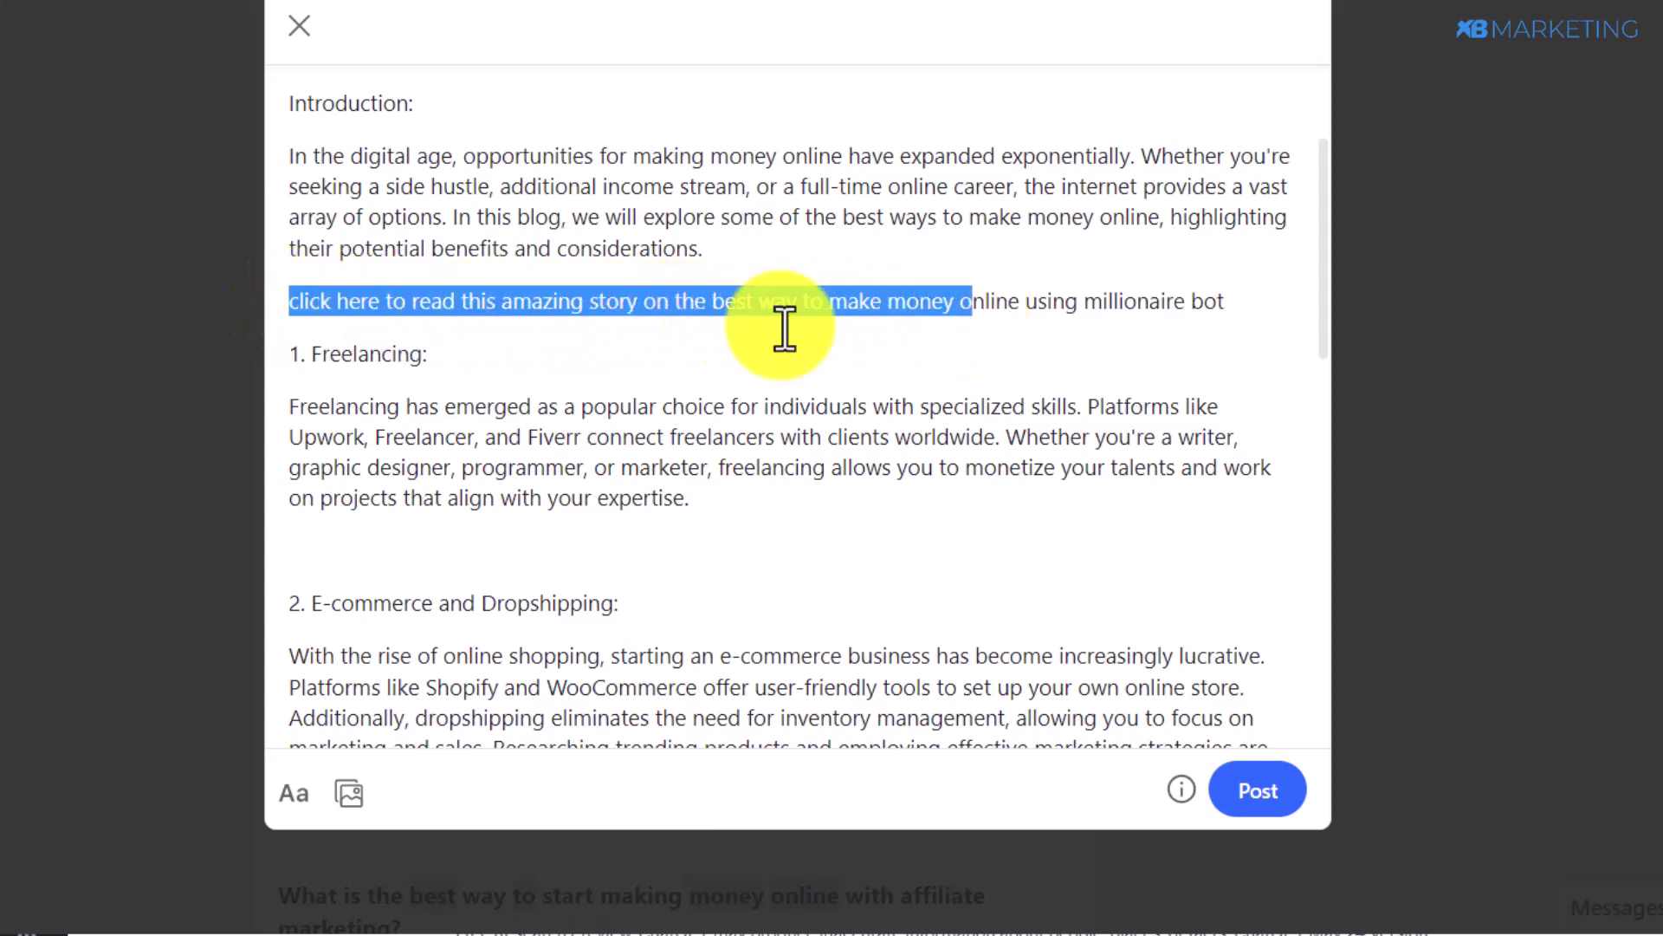
{"action": "left_click", "coordinate": [402, 301]}
{"action": "left_click_drag", "start_coordinate": [418, 303], "coordinate": [1157, 305]}
{"action": "left_click", "coordinate": [1087, 309]}
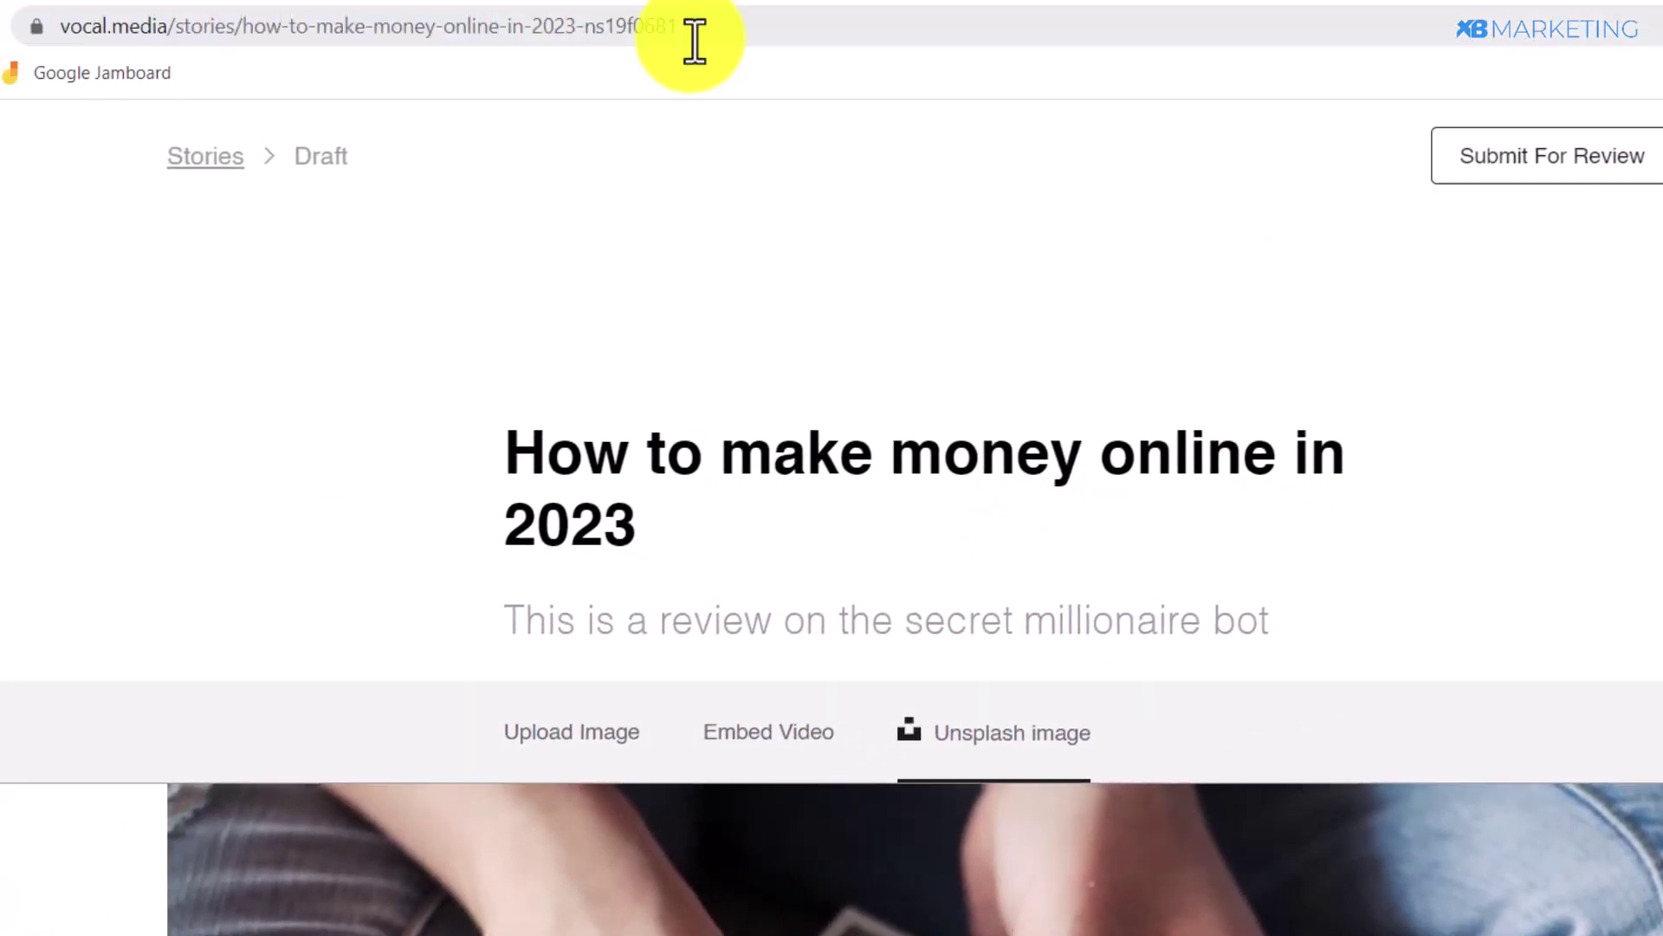
{"action": "left_click_drag", "start_coordinate": [685, 30], "coordinate": [2, 3]}
{"action": "left_click", "coordinate": [1568, 282]}
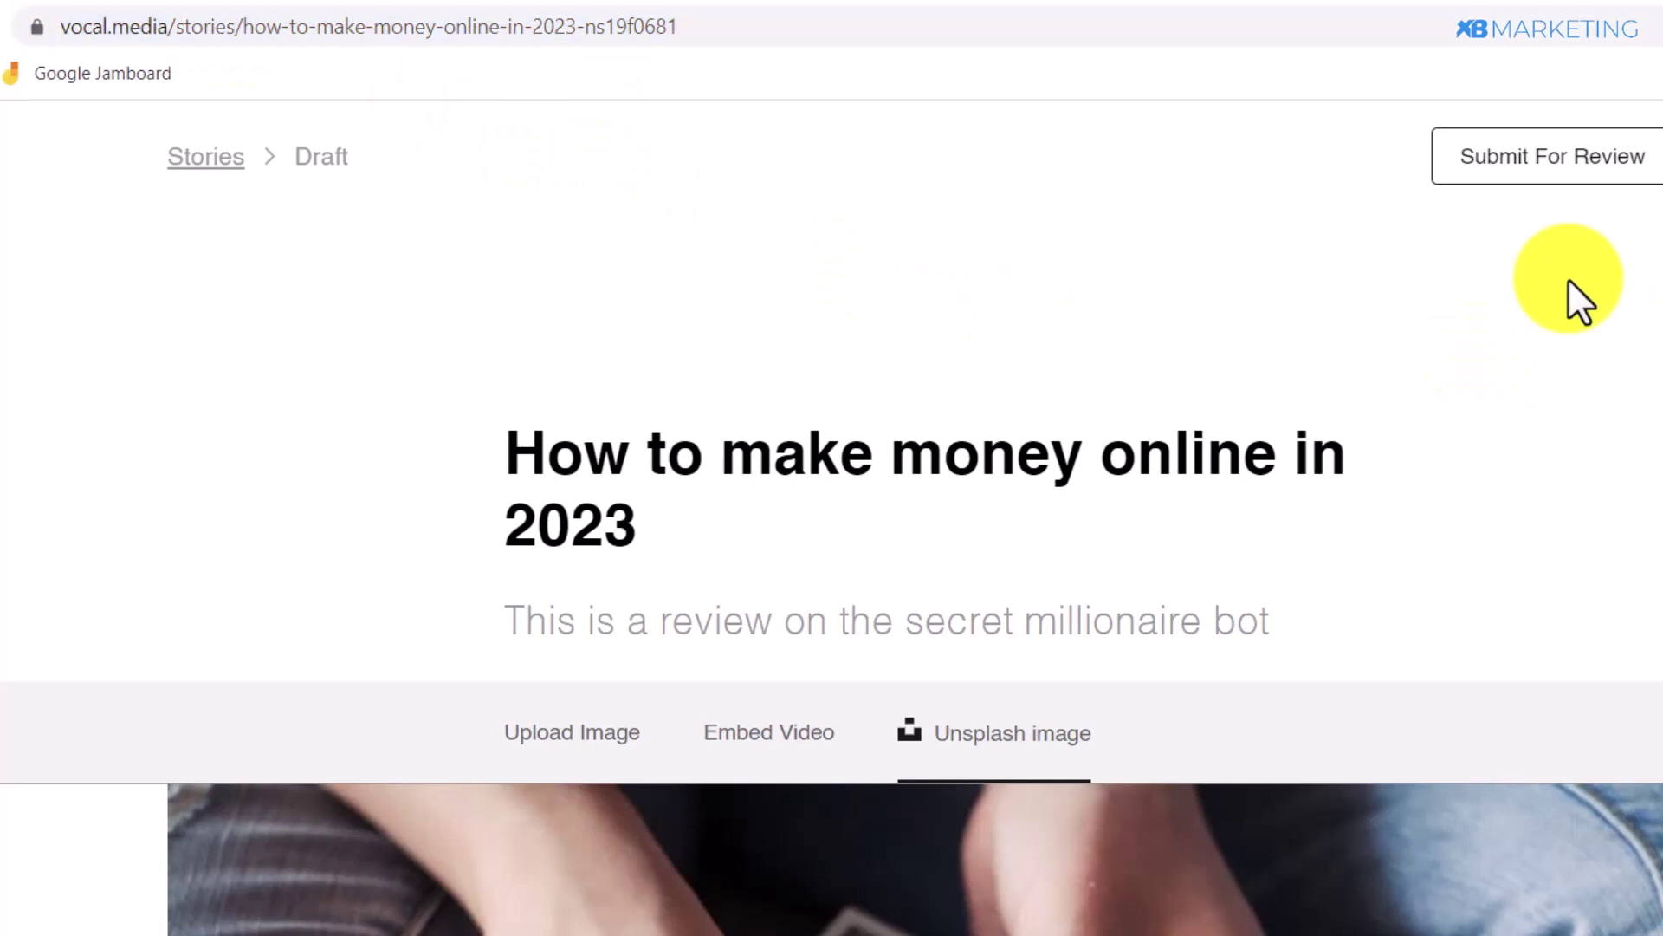
{"action": "left_click", "coordinate": [1592, 4]}
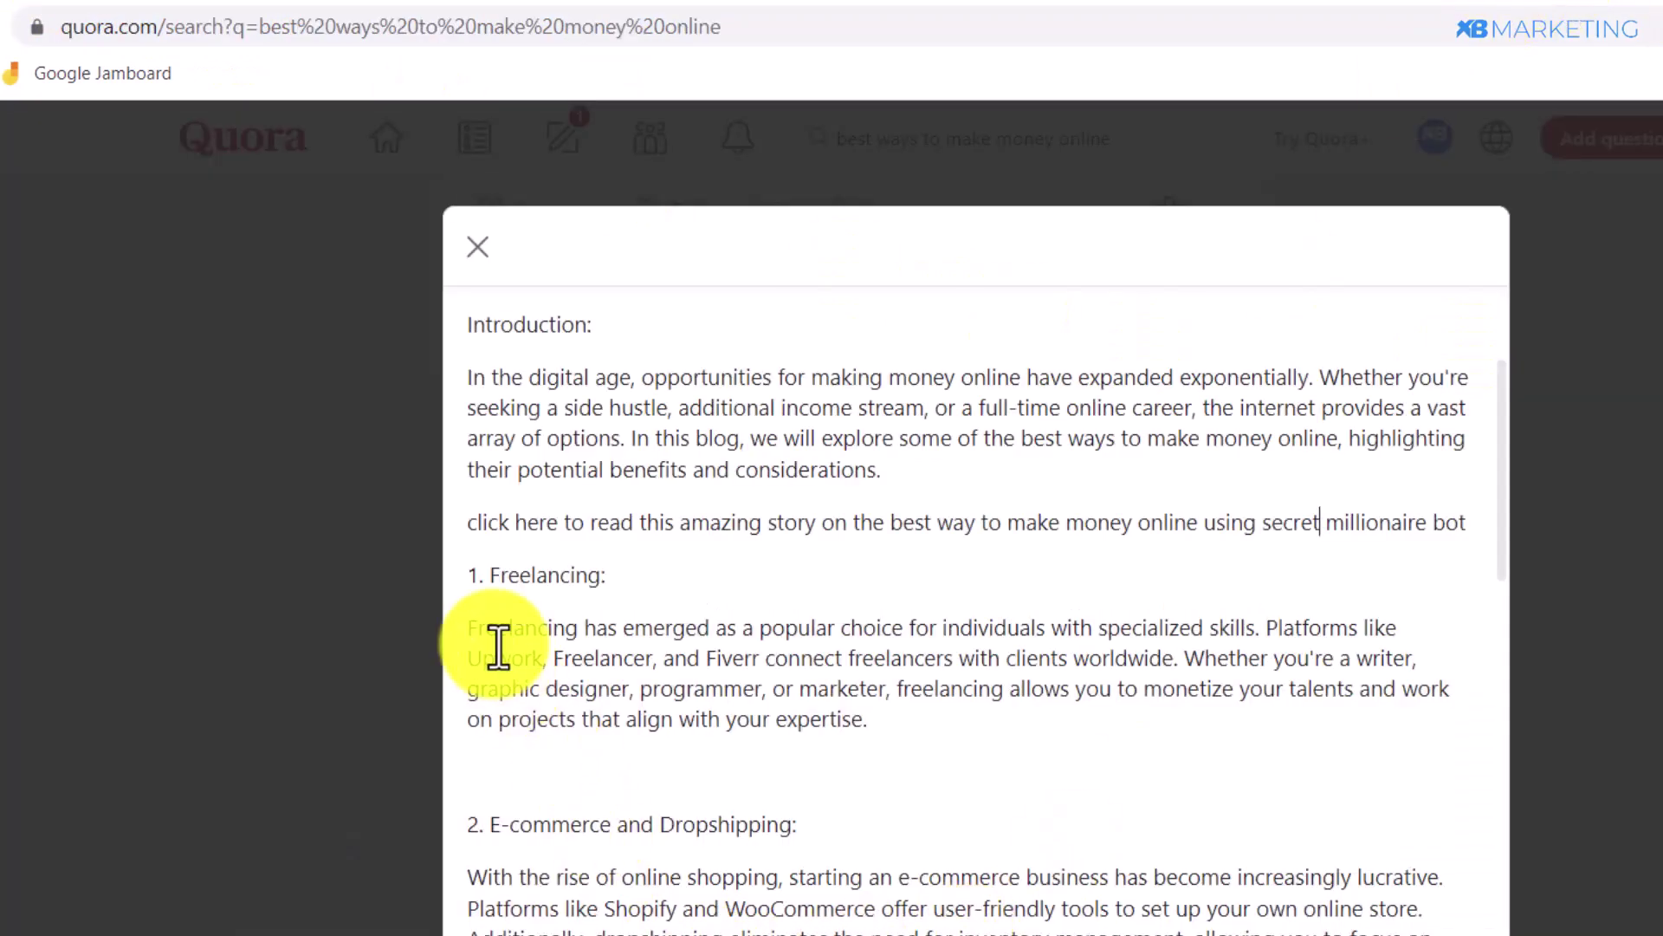
Link the whole 'click here' line to the Vocal story URL
{"action": "left_click_drag", "start_coordinate": [477, 530], "coordinate": [1463, 516]}
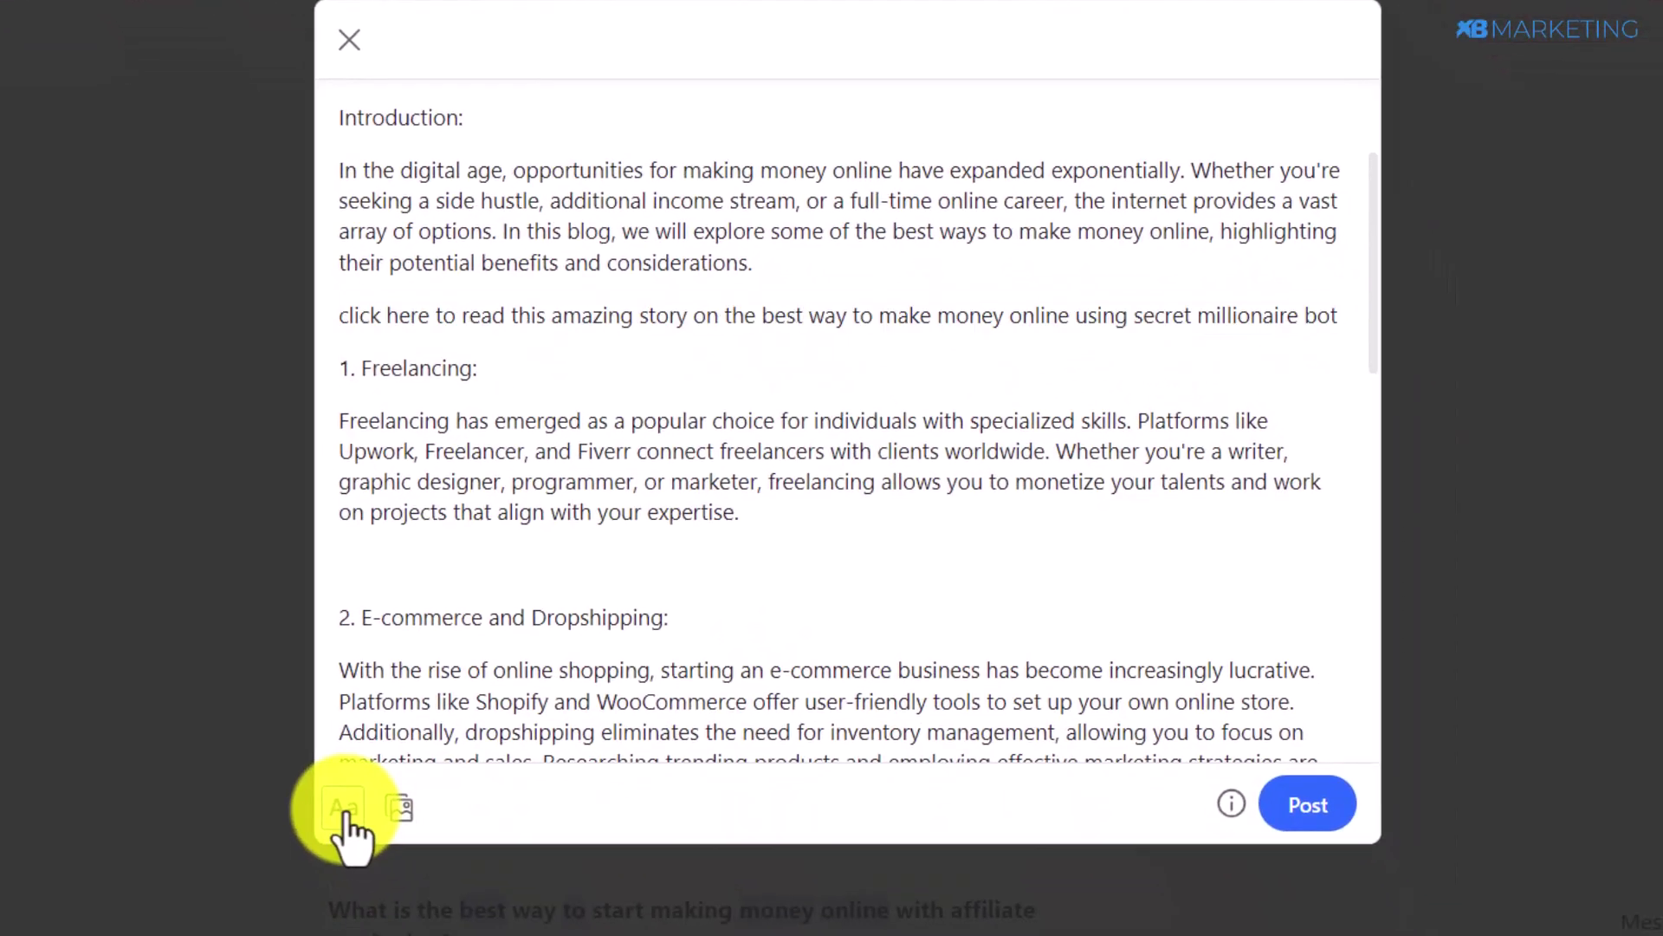
{"action": "left_click", "coordinate": [384, 875]}
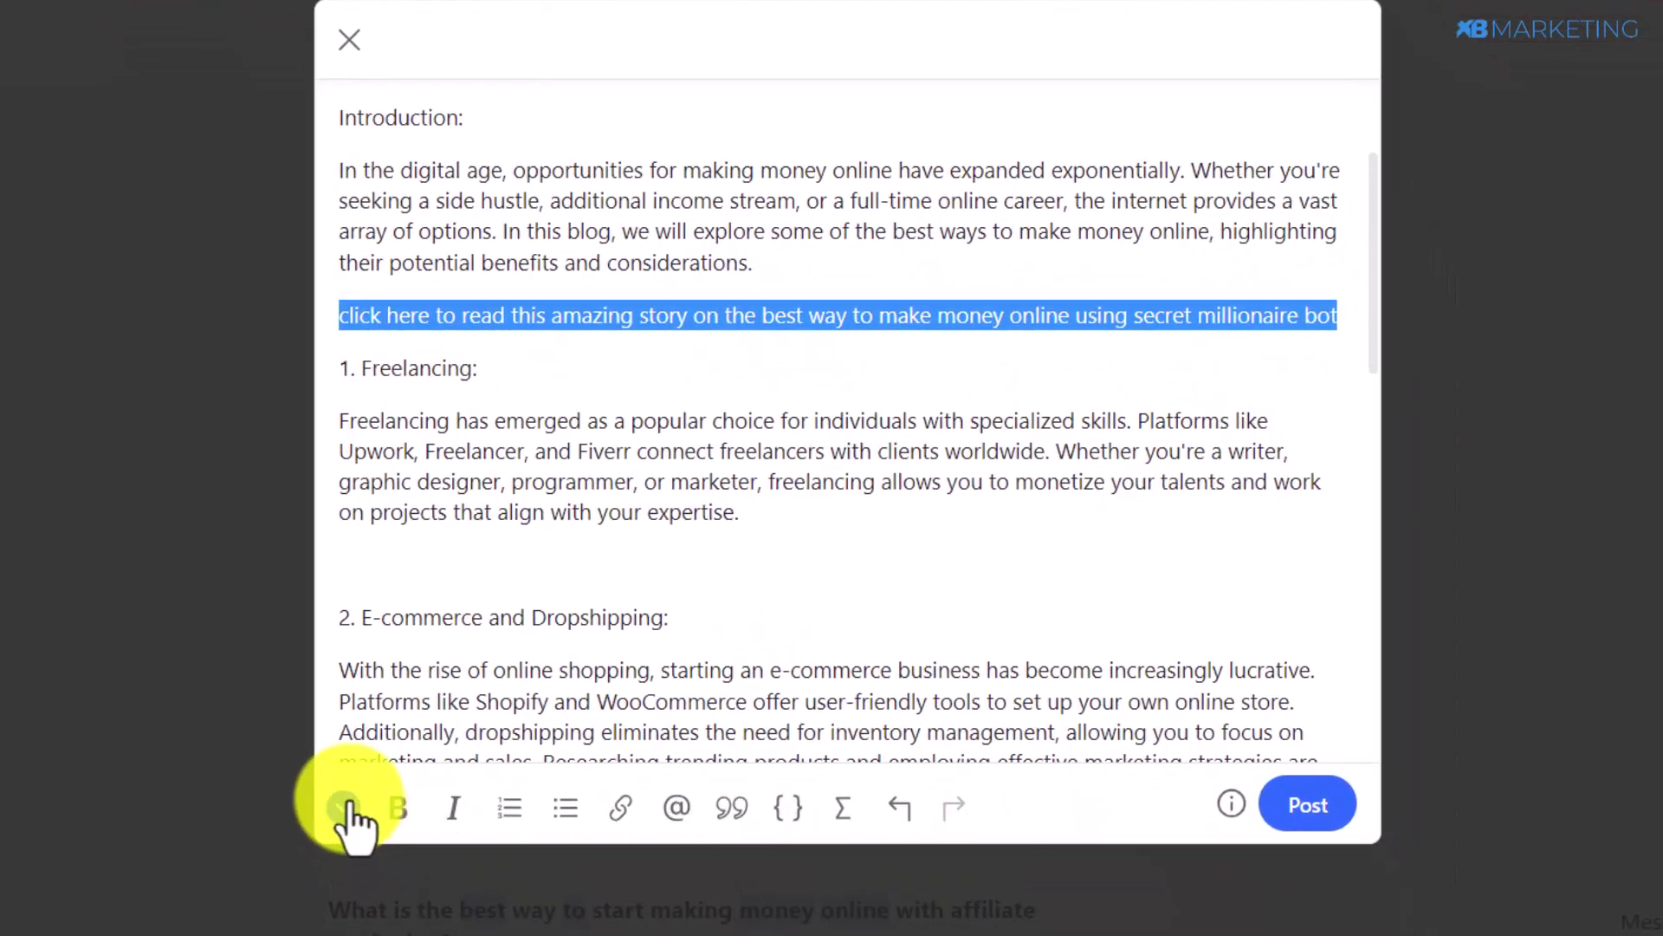
{"action": "left_click", "coordinate": [622, 809]}
{"action": "key", "text": "ctrl+v"}
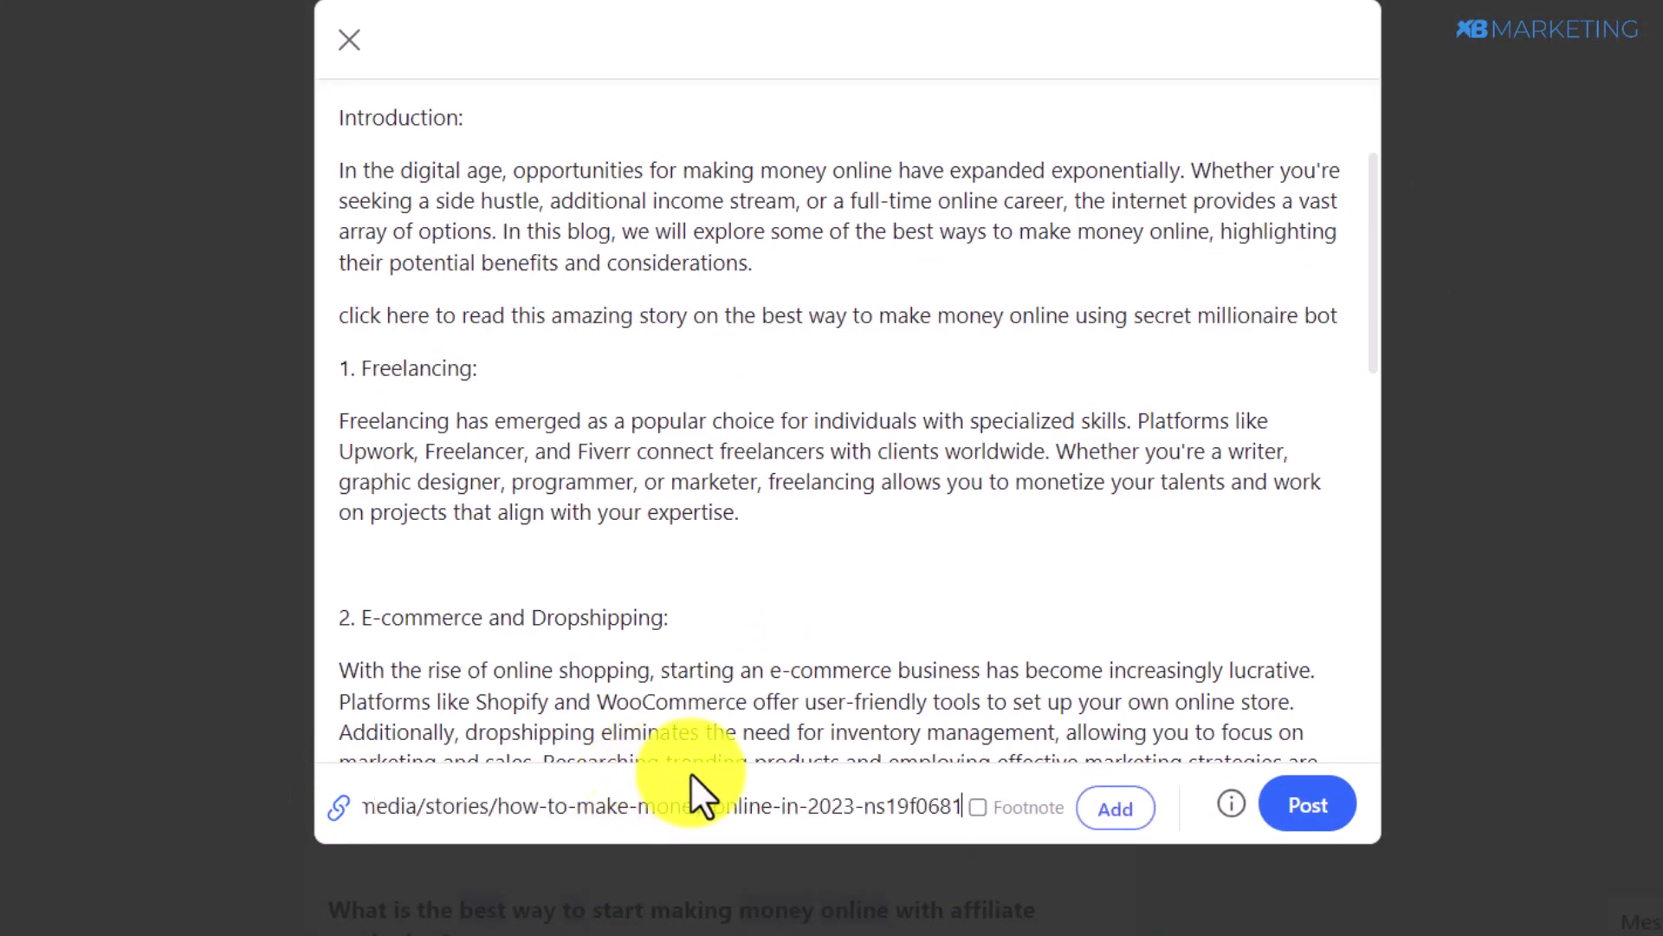
{"action": "left_click", "coordinate": [1115, 810]}
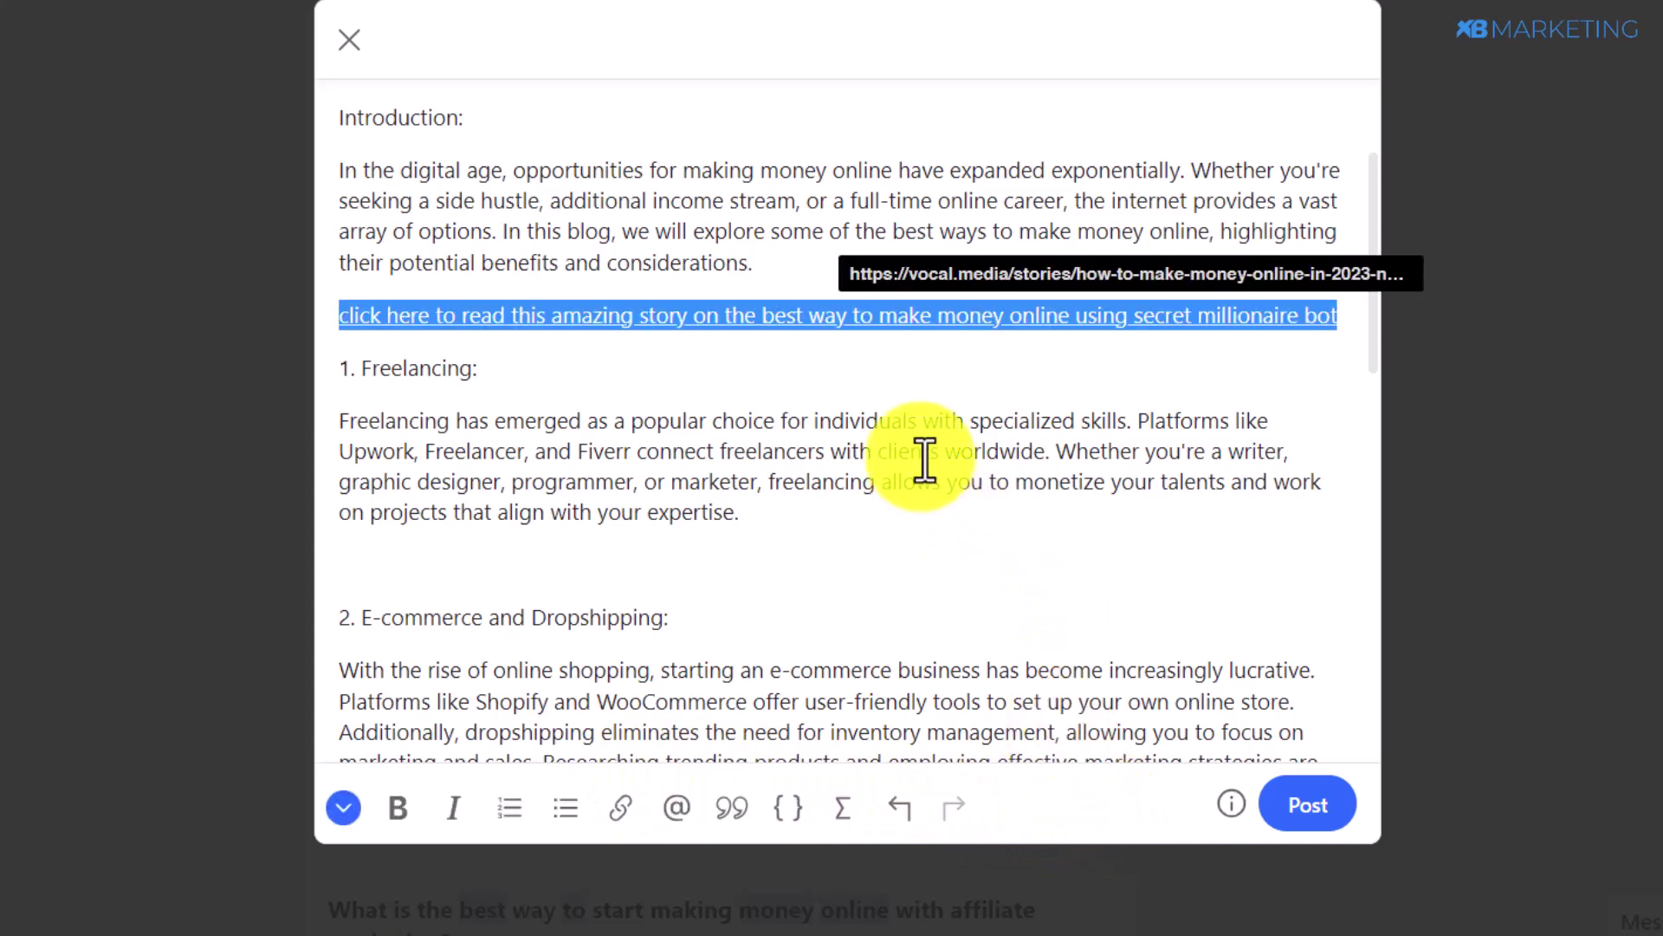
{"action": "left_click", "coordinate": [910, 420]}
{"action": "left_click_drag", "start_coordinate": [1334, 314], "coordinate": [340, 308]}
Paste the Vocal URL on the empty line above Conclusion to add a preview card
{"action": "scroll", "coordinate": [684, 494], "scroll_direction": "down", "scroll_amount": 10}
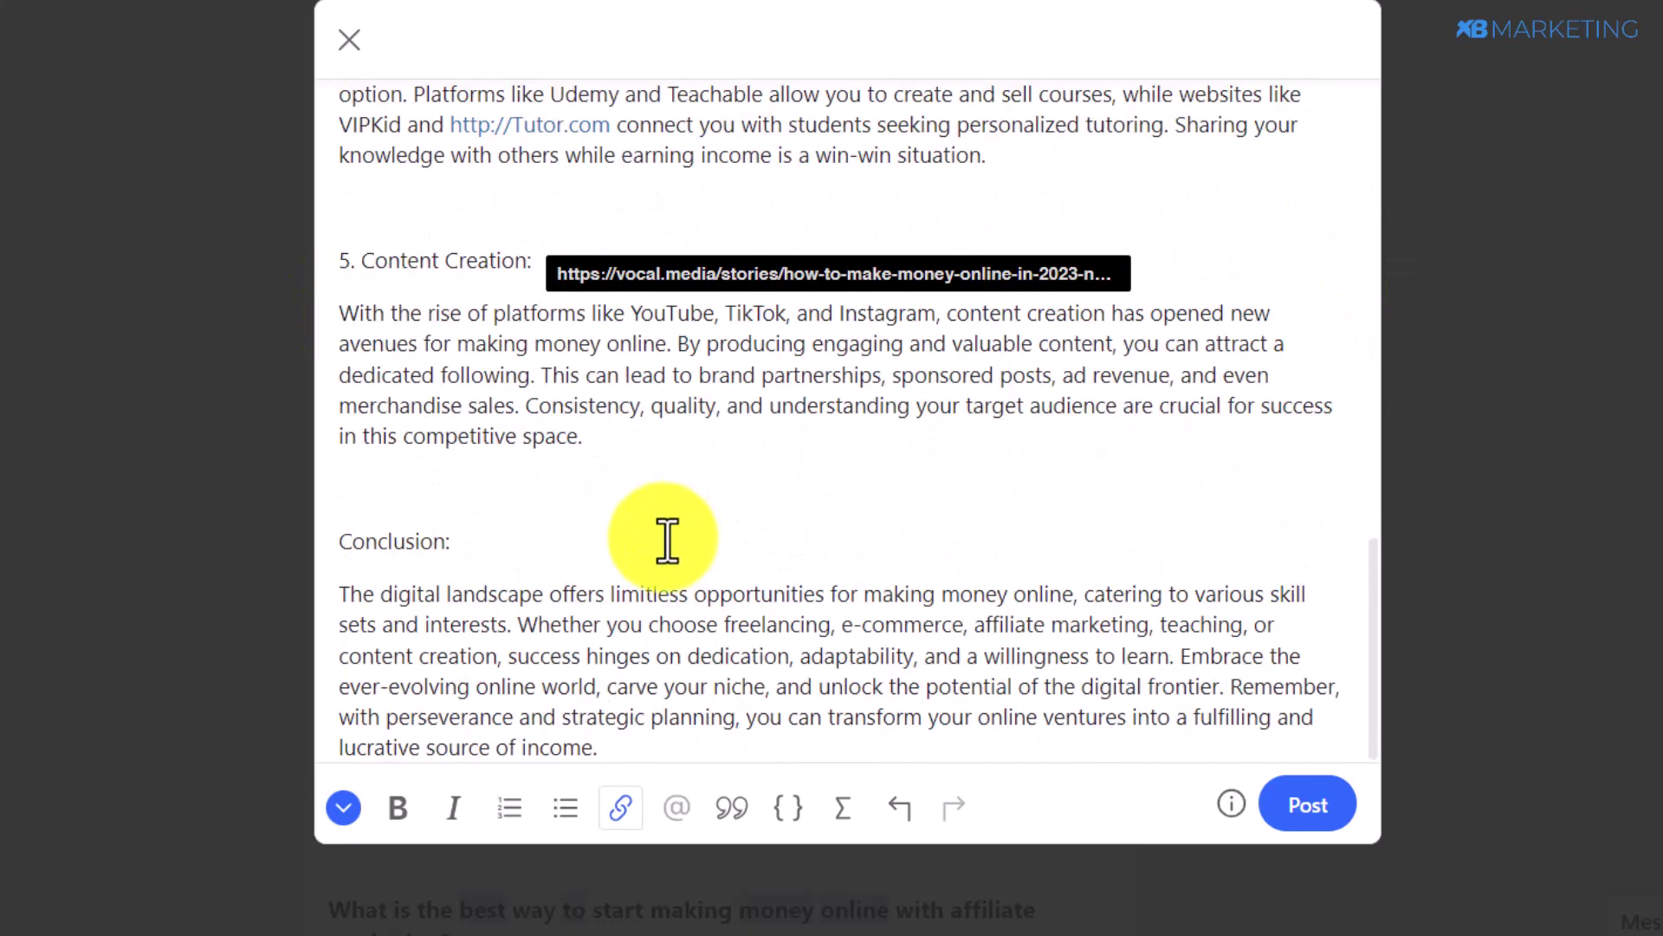
{"action": "left_click", "coordinate": [394, 490]}
{"action": "type", "text": "https://vocal.media/stories/how-to-make-money-online-in-2023-ns19f0681"}
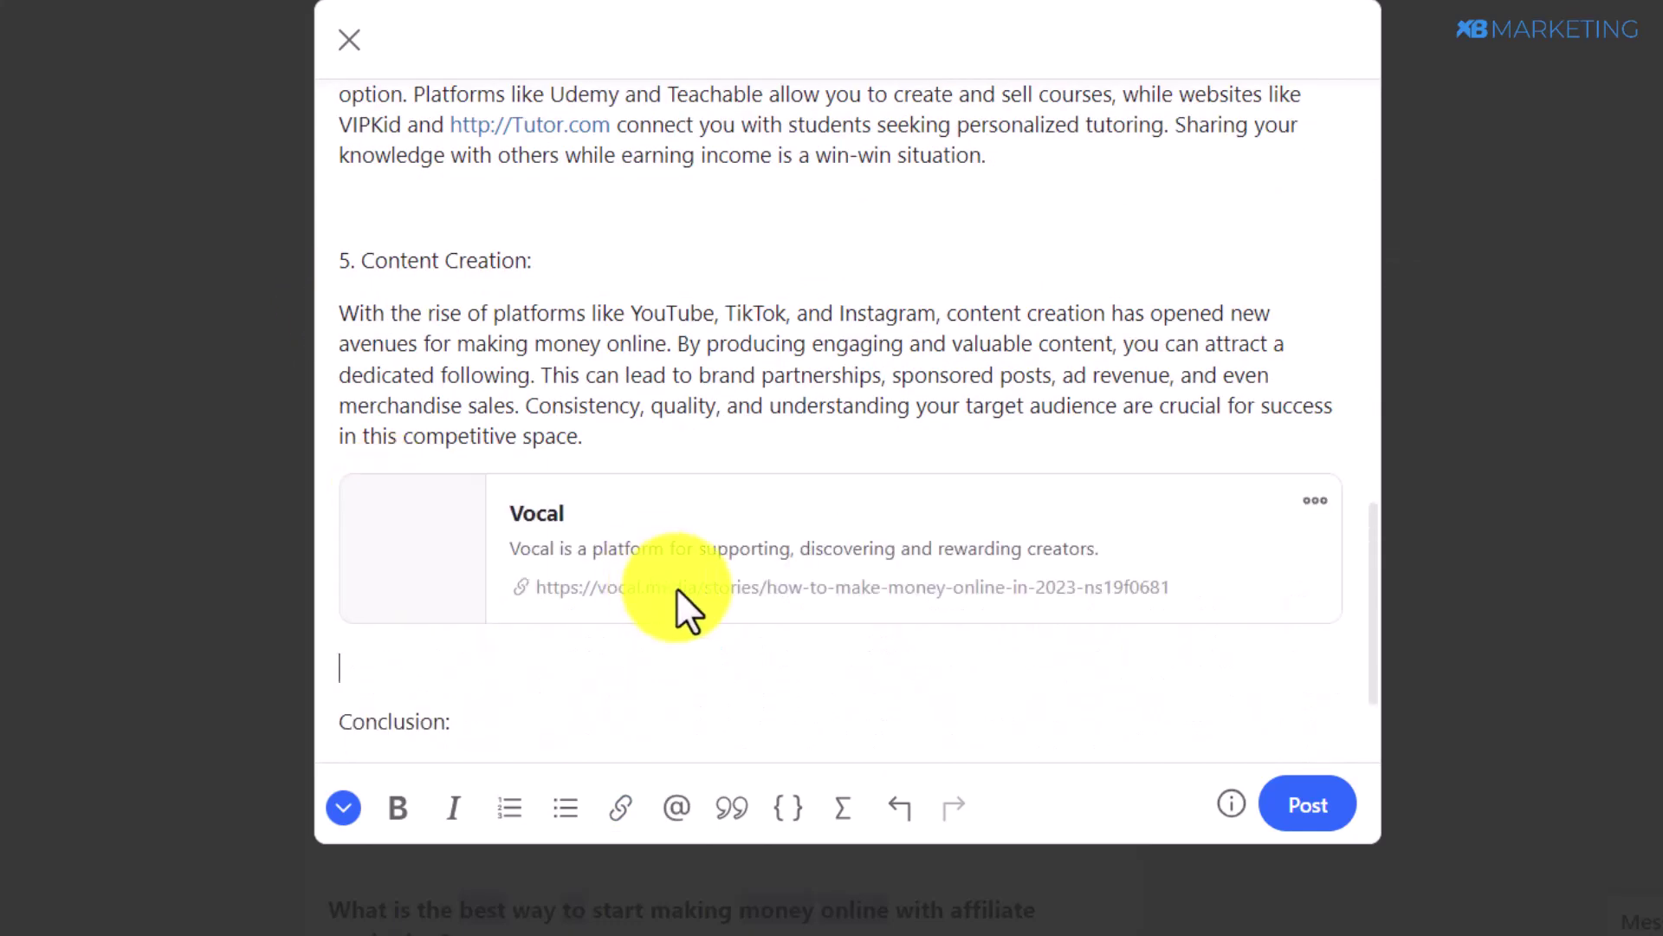
{"action": "scroll", "coordinate": [996, 633], "scroll_direction": "up", "scroll_amount": 2}
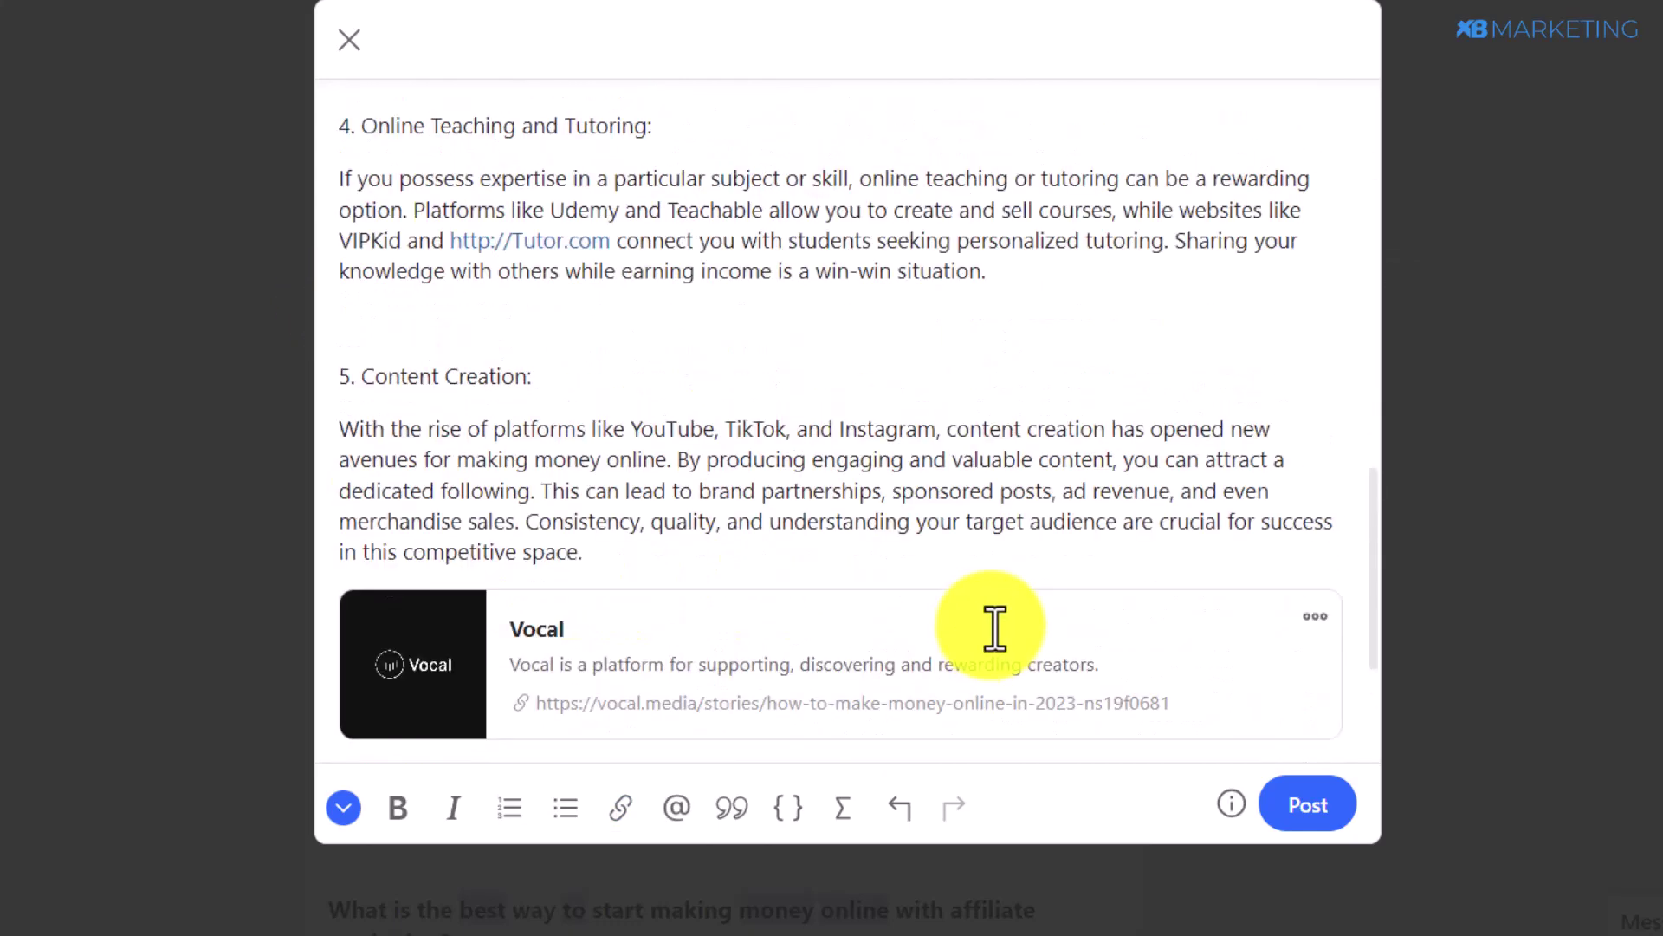
{"action": "scroll", "coordinate": [1141, 654], "scroll_direction": "down", "scroll_amount": 4}
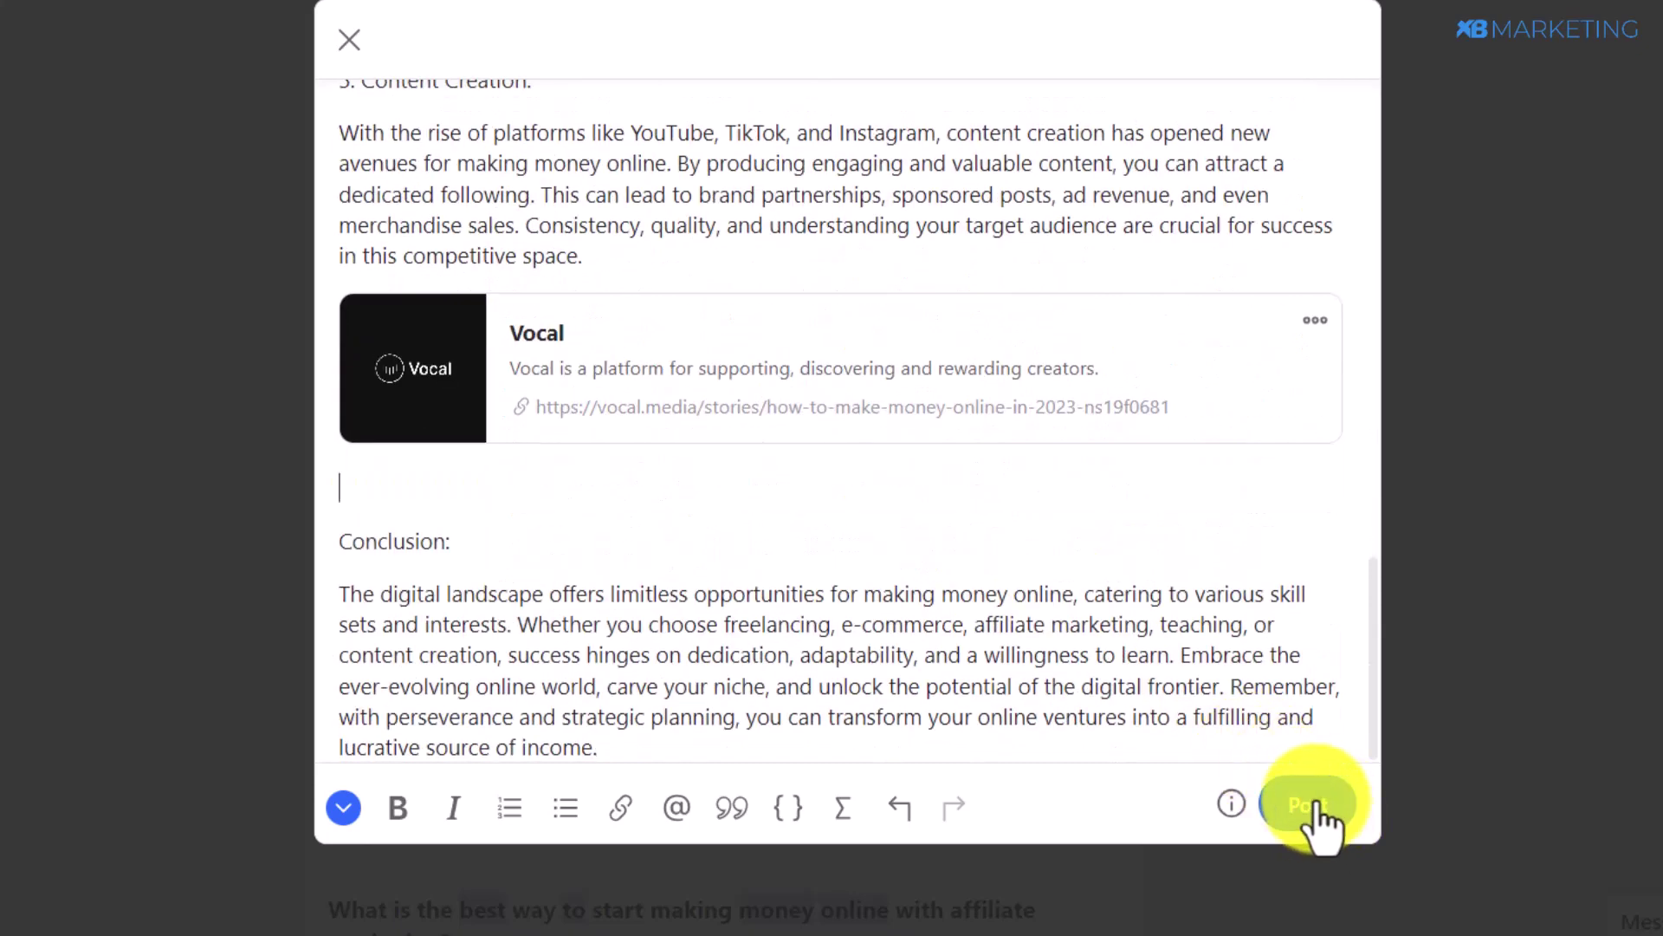
Publish the Quora answer and scroll through the posted result
{"action": "left_click", "coordinate": [1316, 818]}
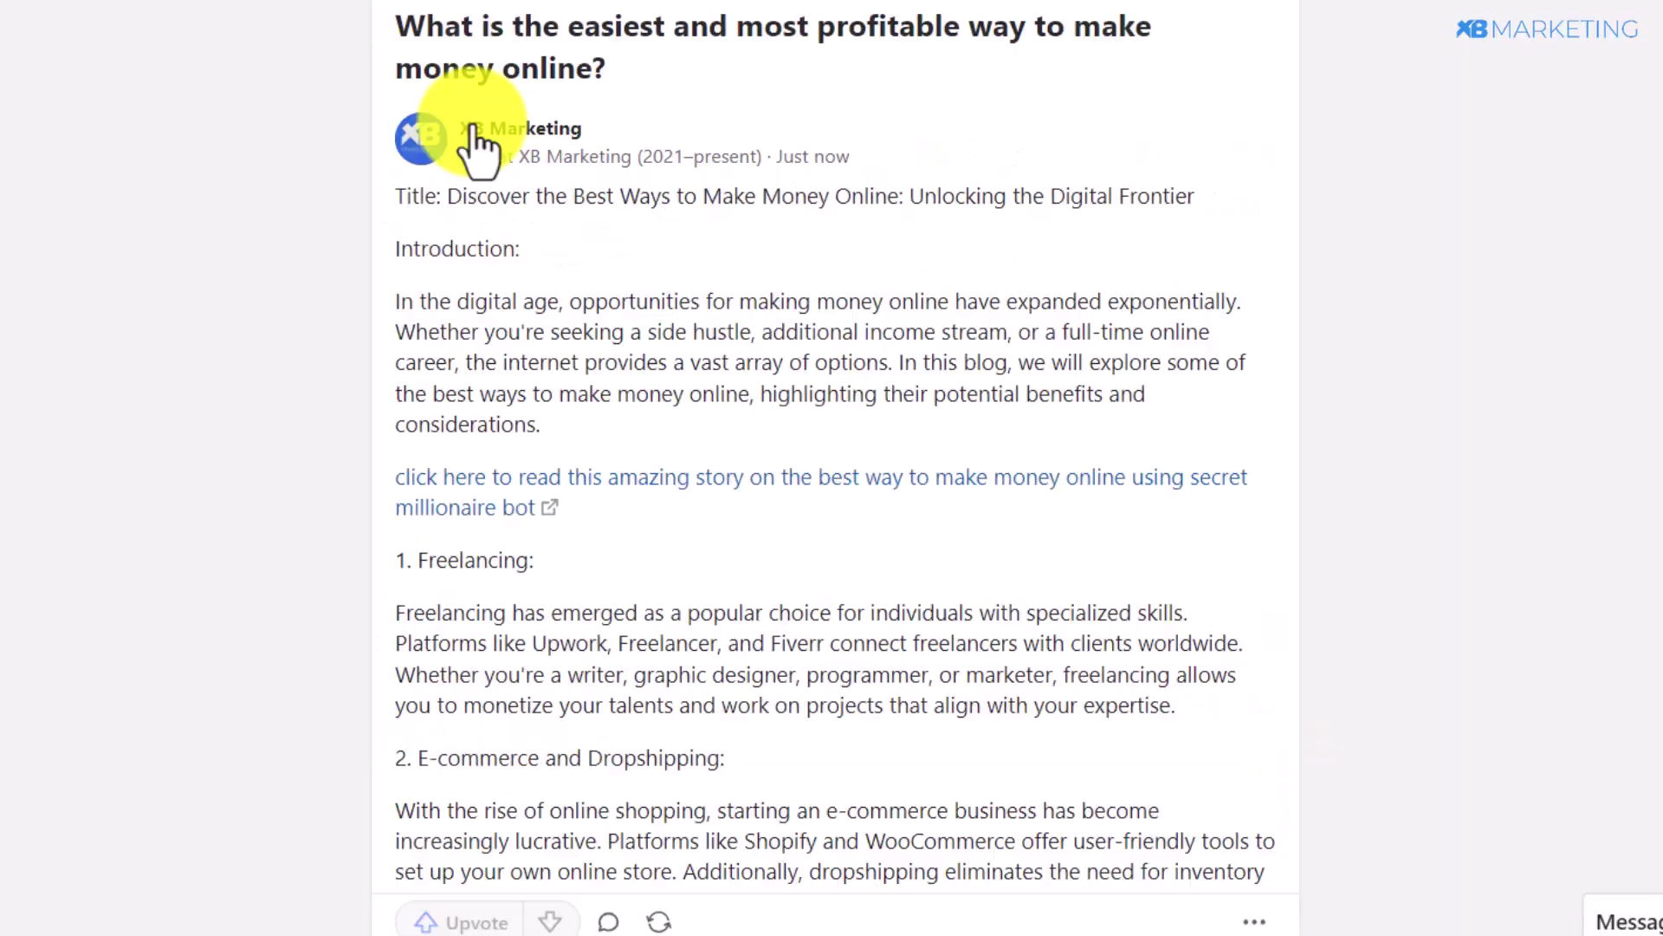
{"action": "scroll", "coordinate": [716, 232], "scroll_direction": "down", "scroll_amount": 2}
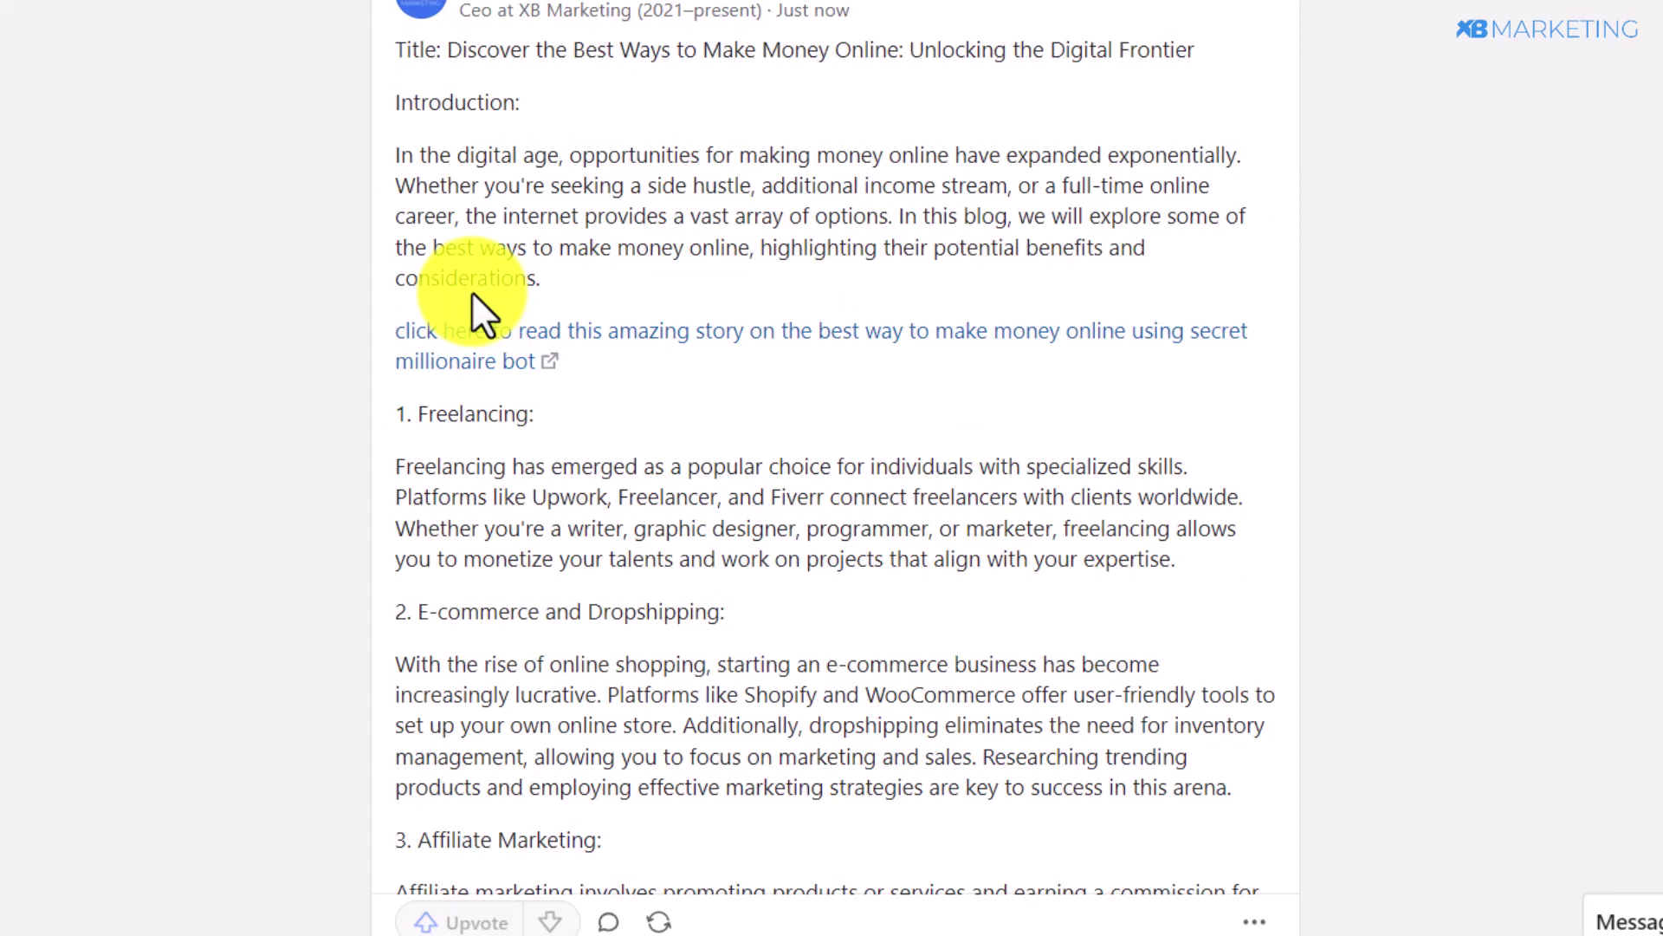
{"action": "scroll", "coordinate": [471, 291], "scroll_direction": "down", "scroll_amount": 3}
{"action": "scroll", "coordinate": [542, 314], "scroll_direction": "down", "scroll_amount": 1}
{"action": "scroll", "coordinate": [546, 232], "scroll_direction": "up", "scroll_amount": 2}
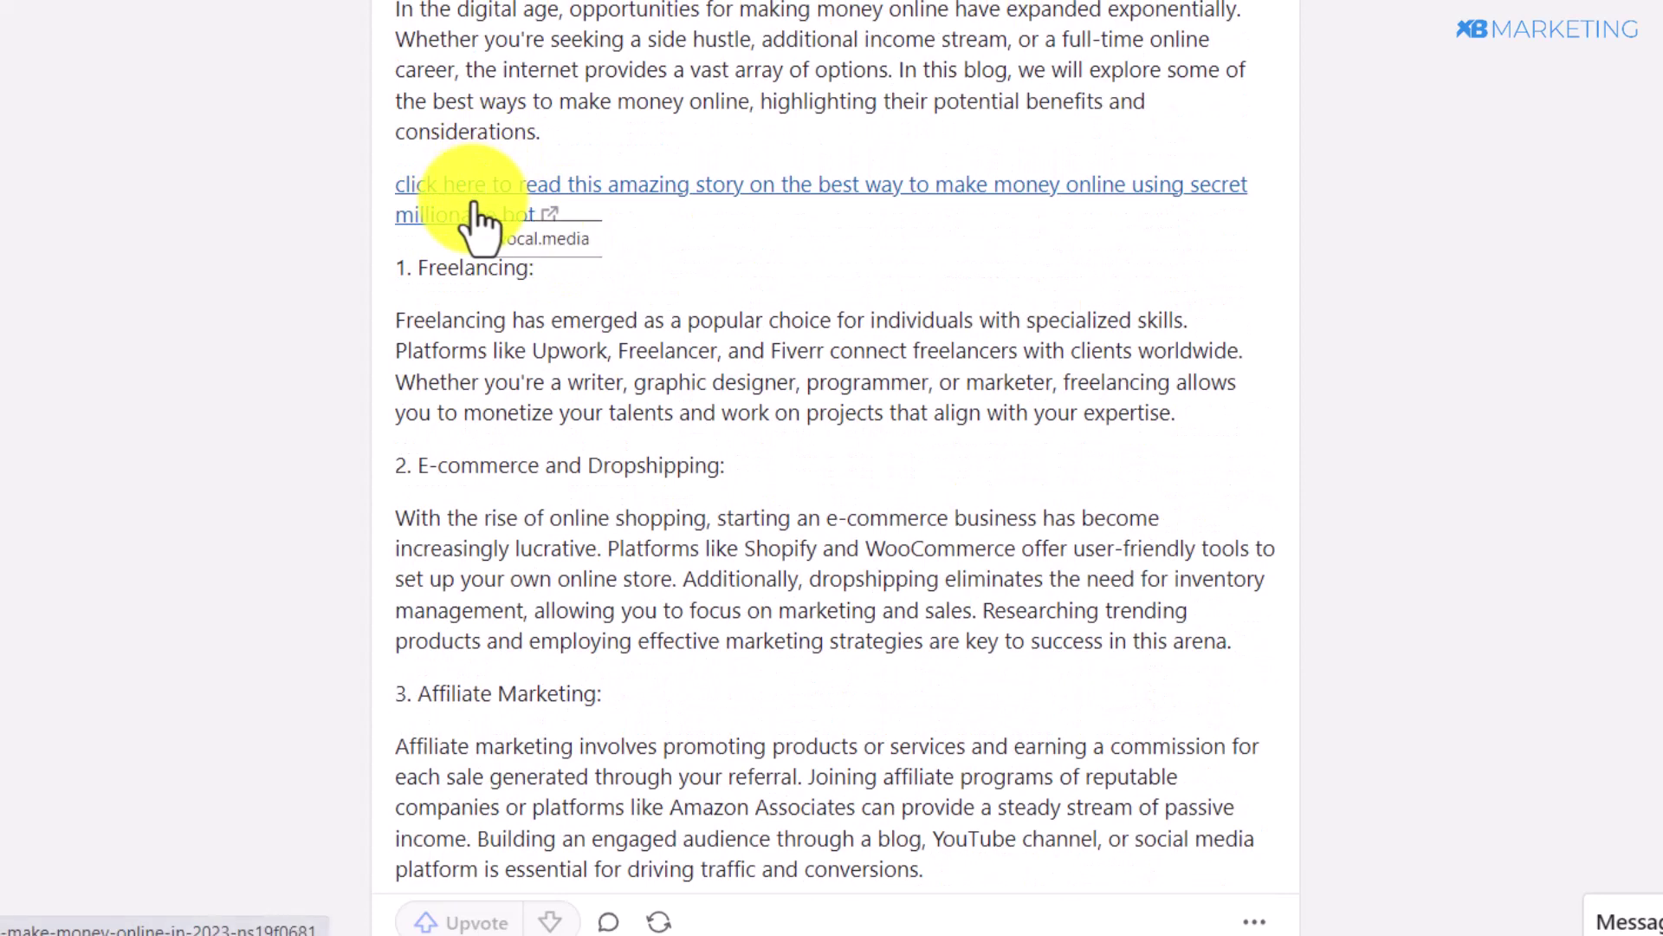
Open the answer's linked Vocal story and follow its Secret Millionaire Bot affiliate link
{"action": "left_click", "coordinate": [490, 223]}
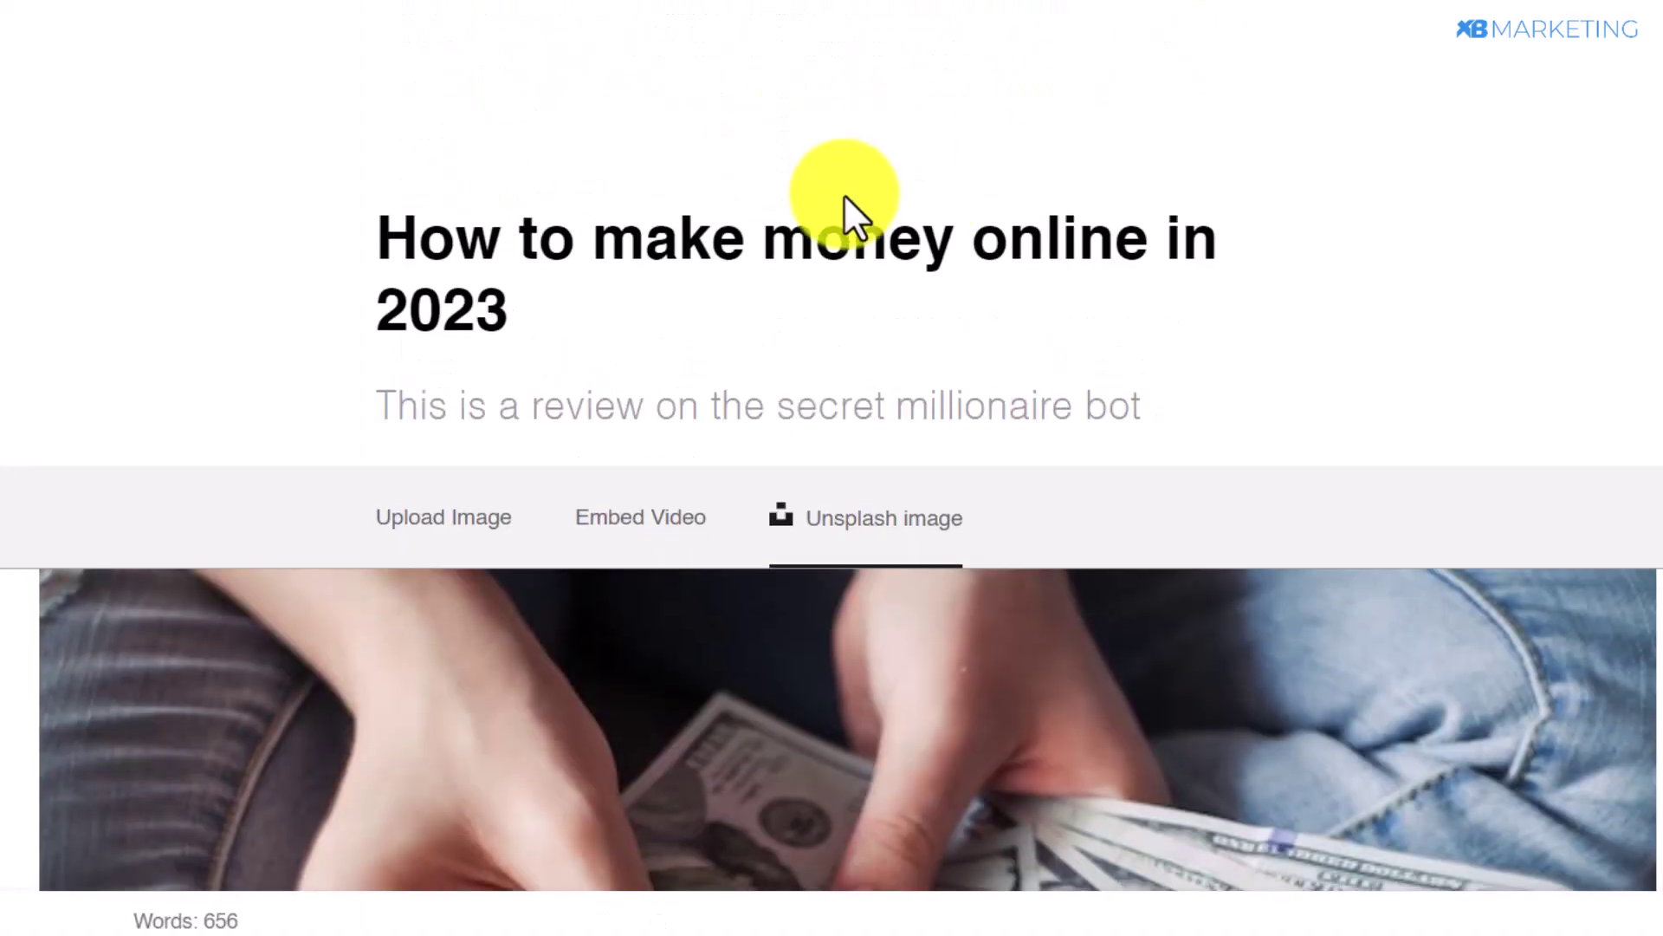
{"action": "scroll", "coordinate": [806, 169], "scroll_direction": "down", "scroll_amount": 10}
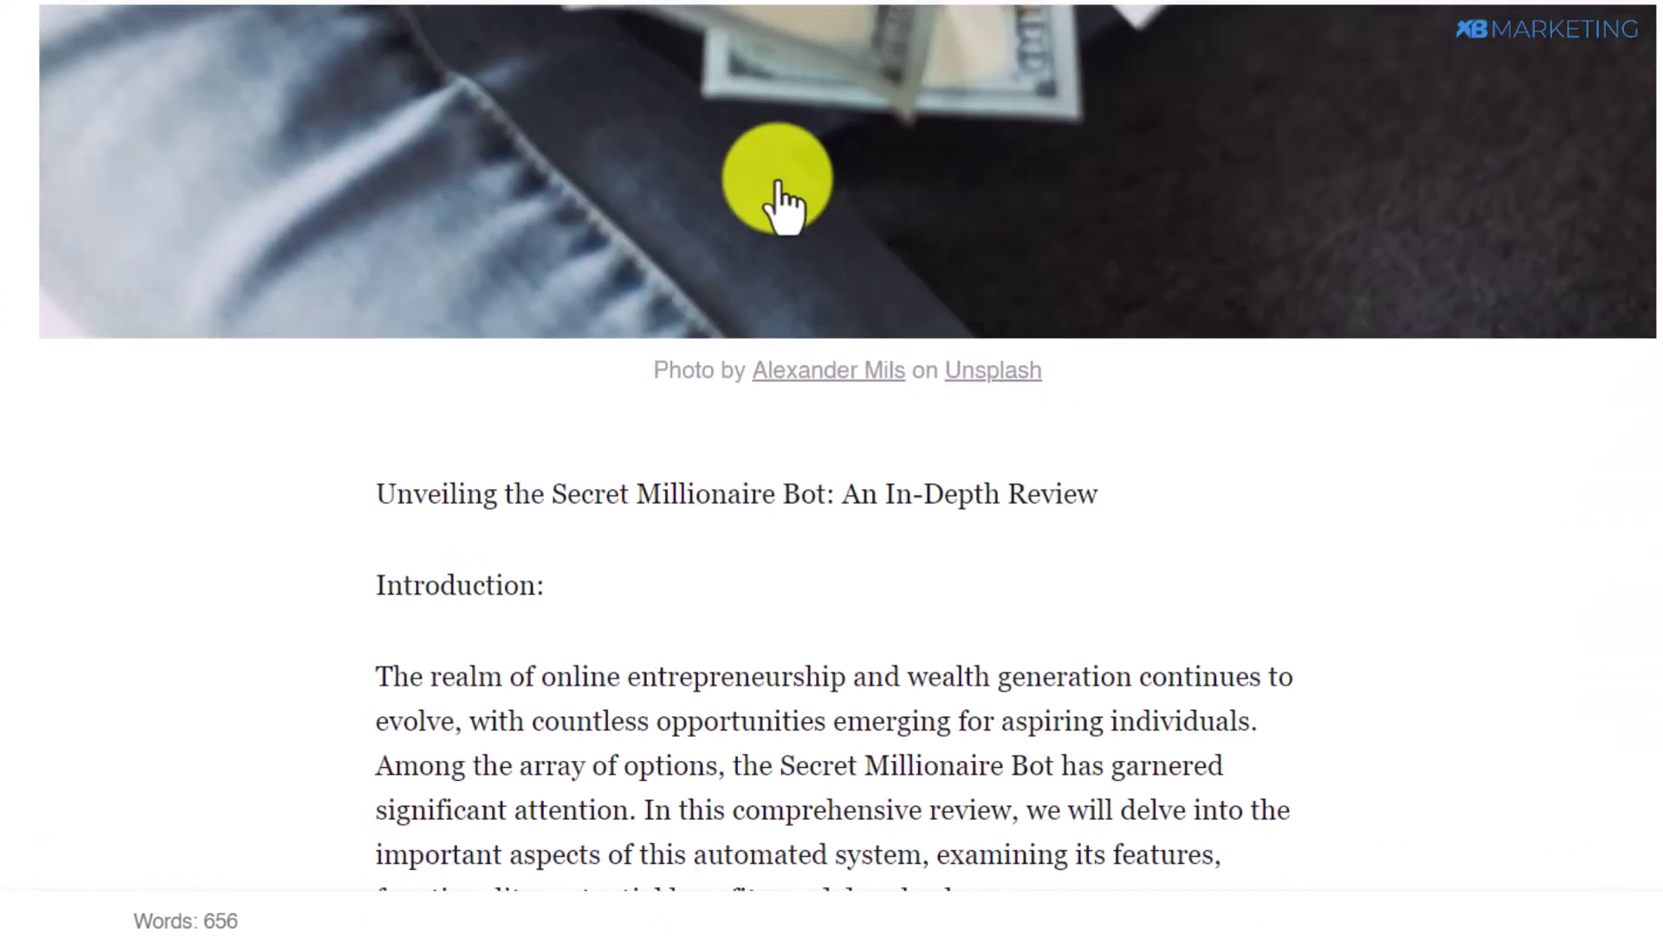
{"action": "scroll", "coordinate": [784, 203], "scroll_direction": "down", "scroll_amount": 3}
{"action": "scroll", "coordinate": [784, 203], "scroll_direction": "up", "scroll_amount": 3}
{"action": "scroll", "coordinate": [784, 204], "scroll_direction": "down", "scroll_amount": 5}
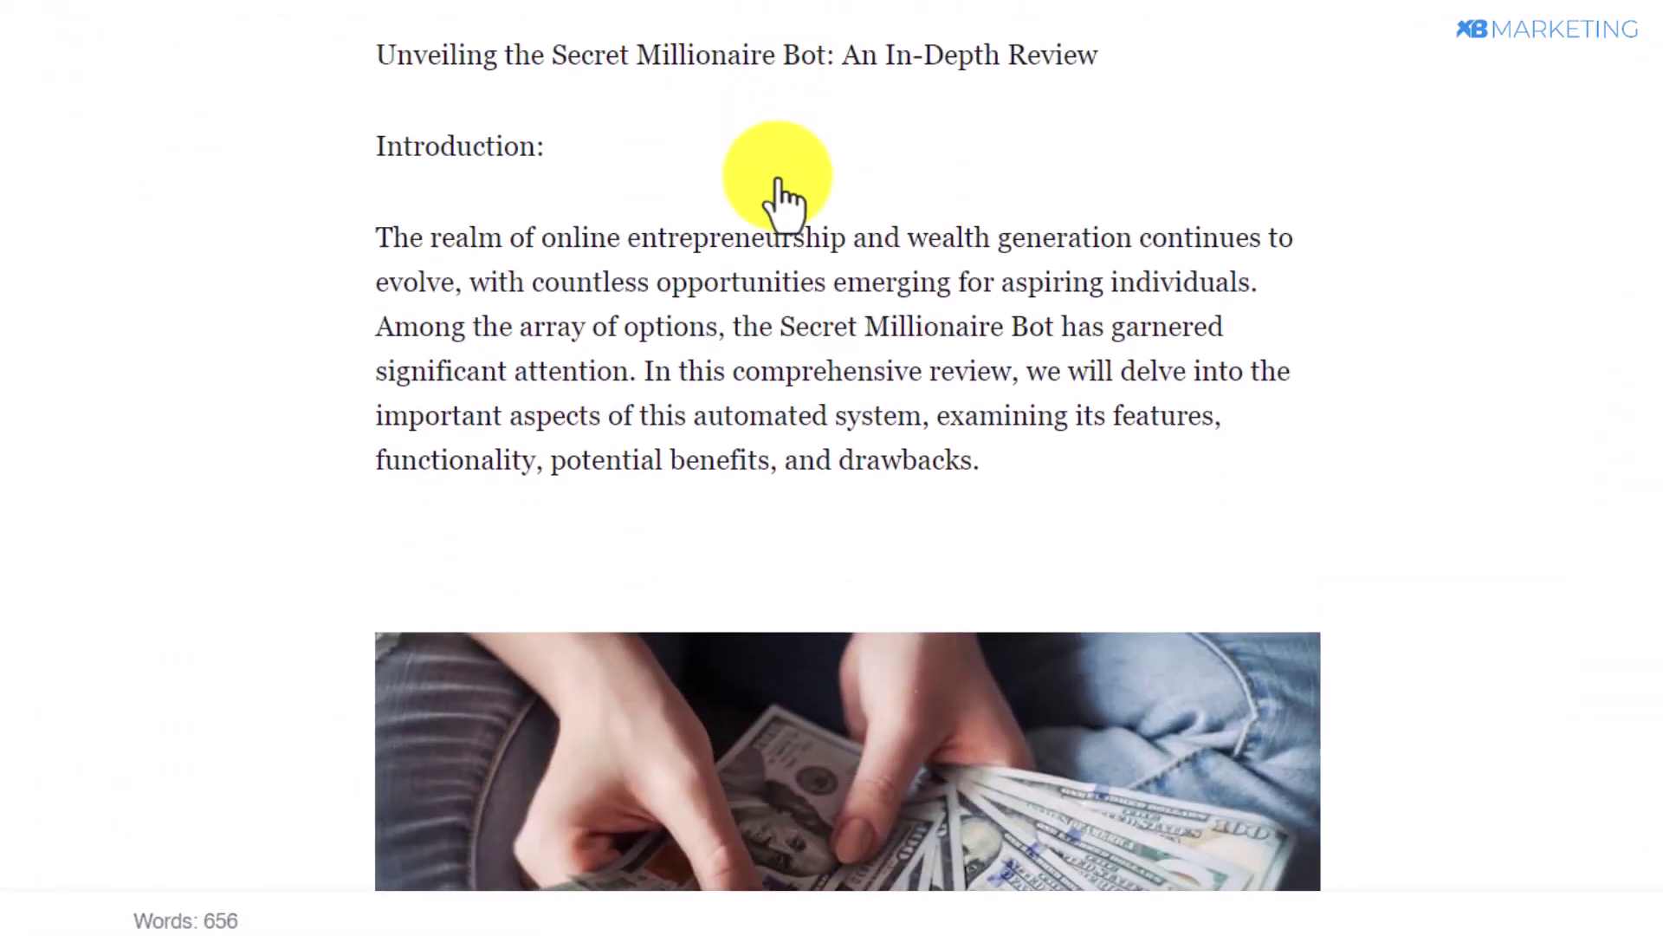
{"action": "scroll", "coordinate": [784, 204], "scroll_direction": "down", "scroll_amount": 12}
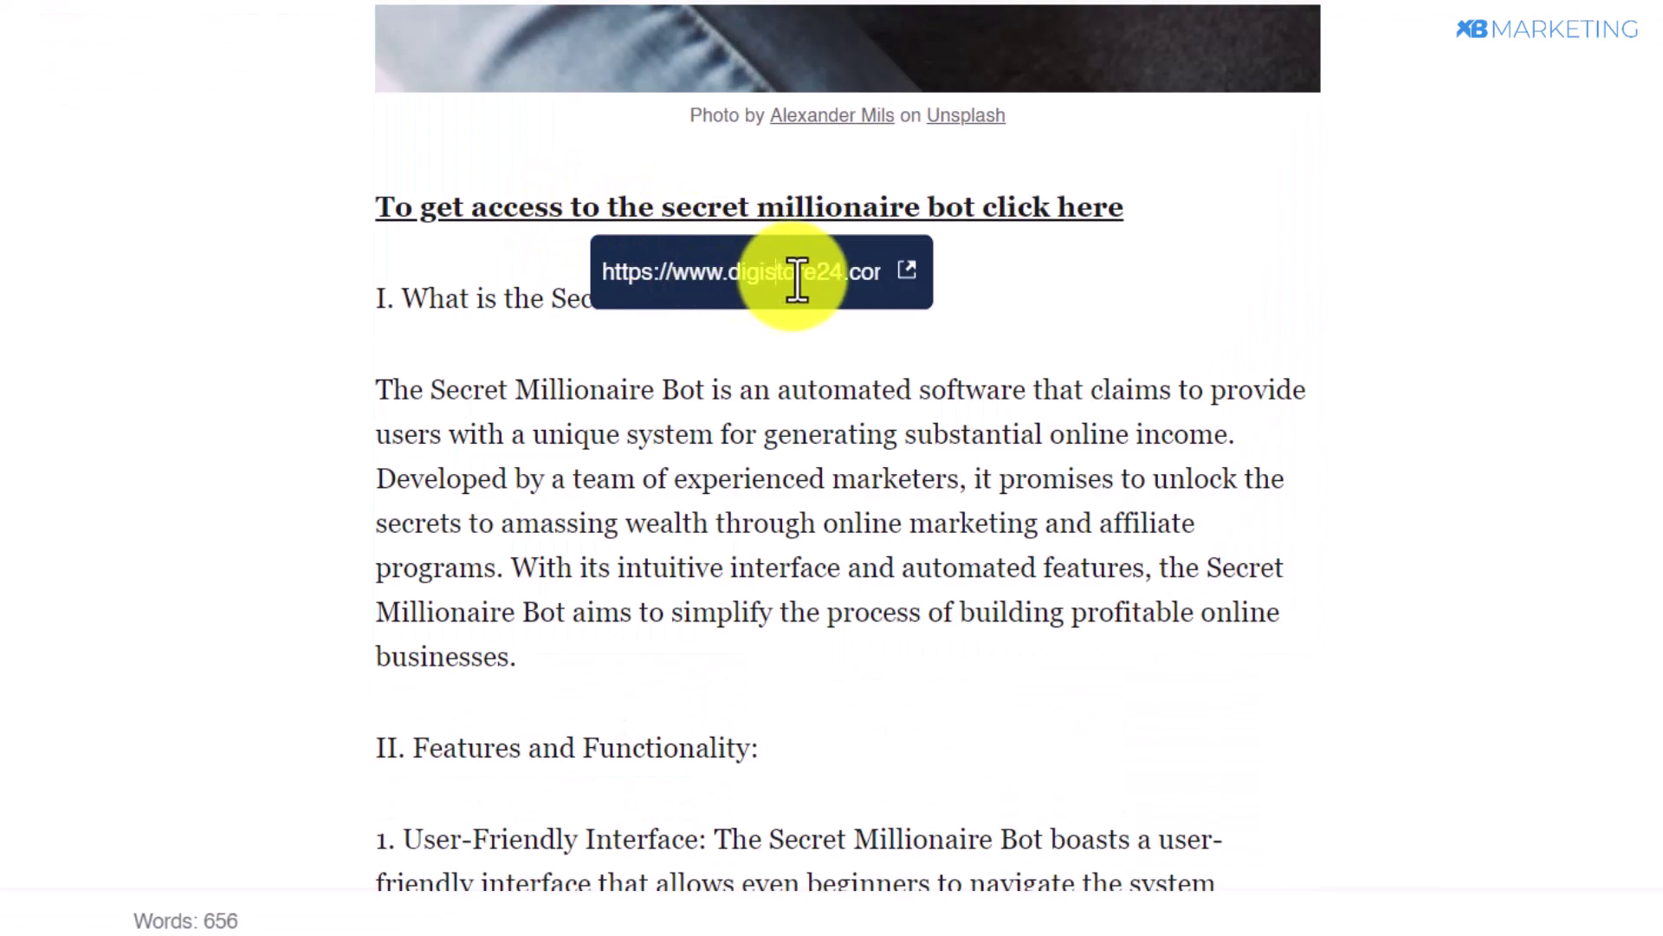
{"action": "left_click", "coordinate": [907, 276]}
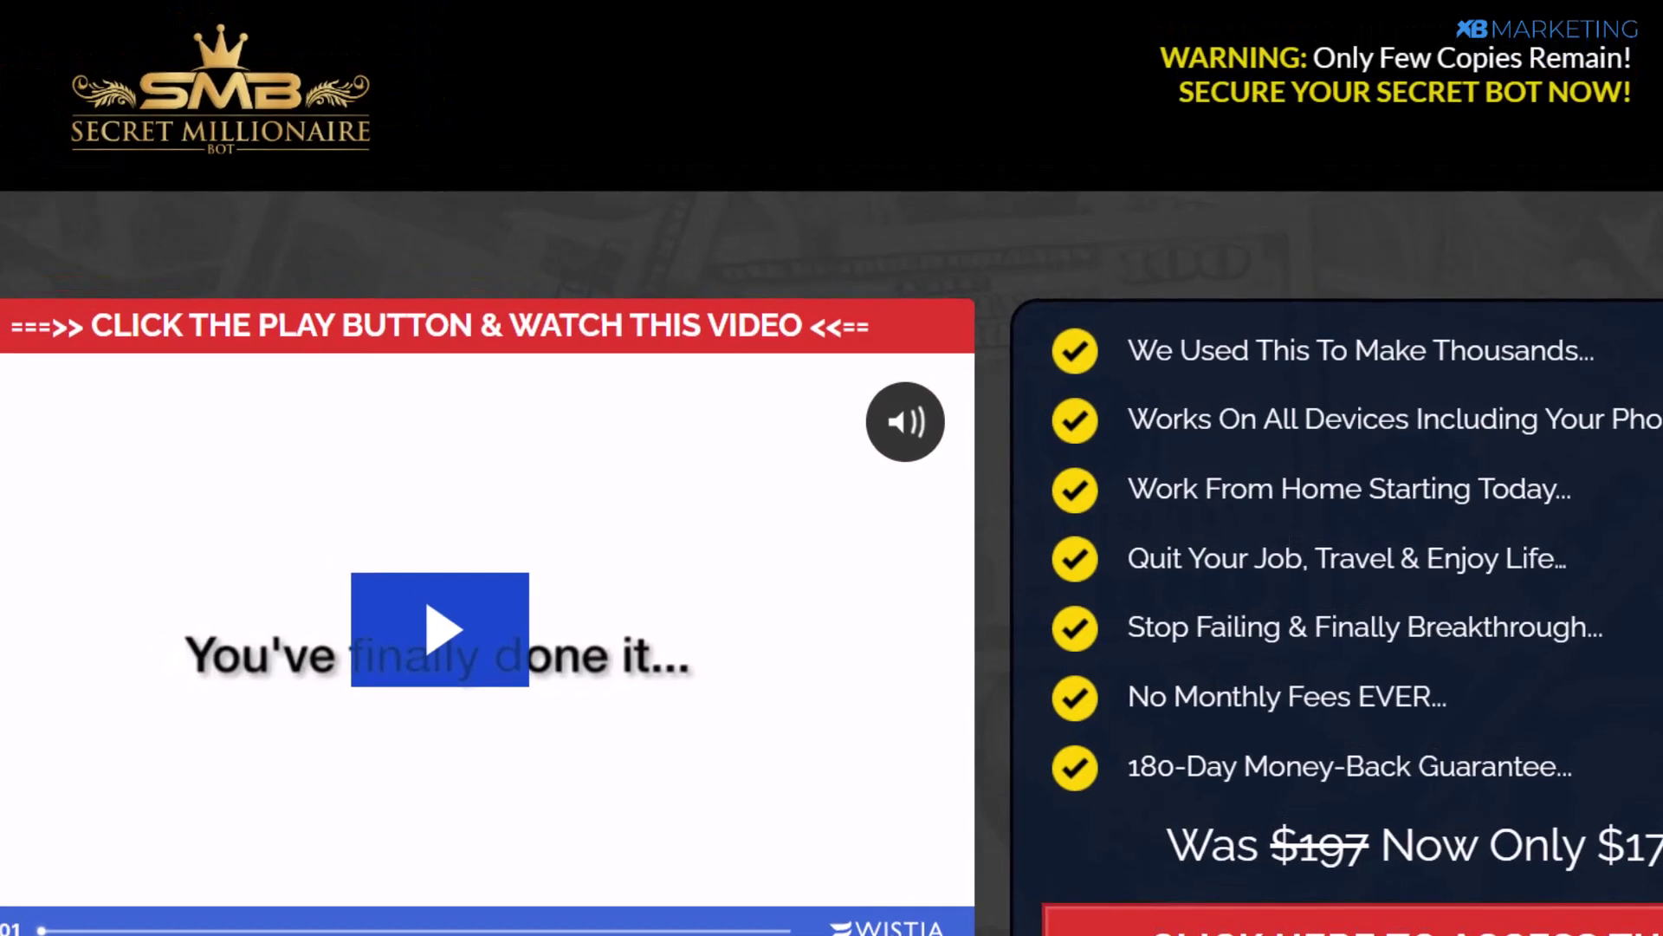
Scroll through the smbotz.com sales page, its reviews and the $17 Get Started section
{"action": "scroll", "coordinate": [174, 390], "scroll_direction": "down", "scroll_amount": 3}
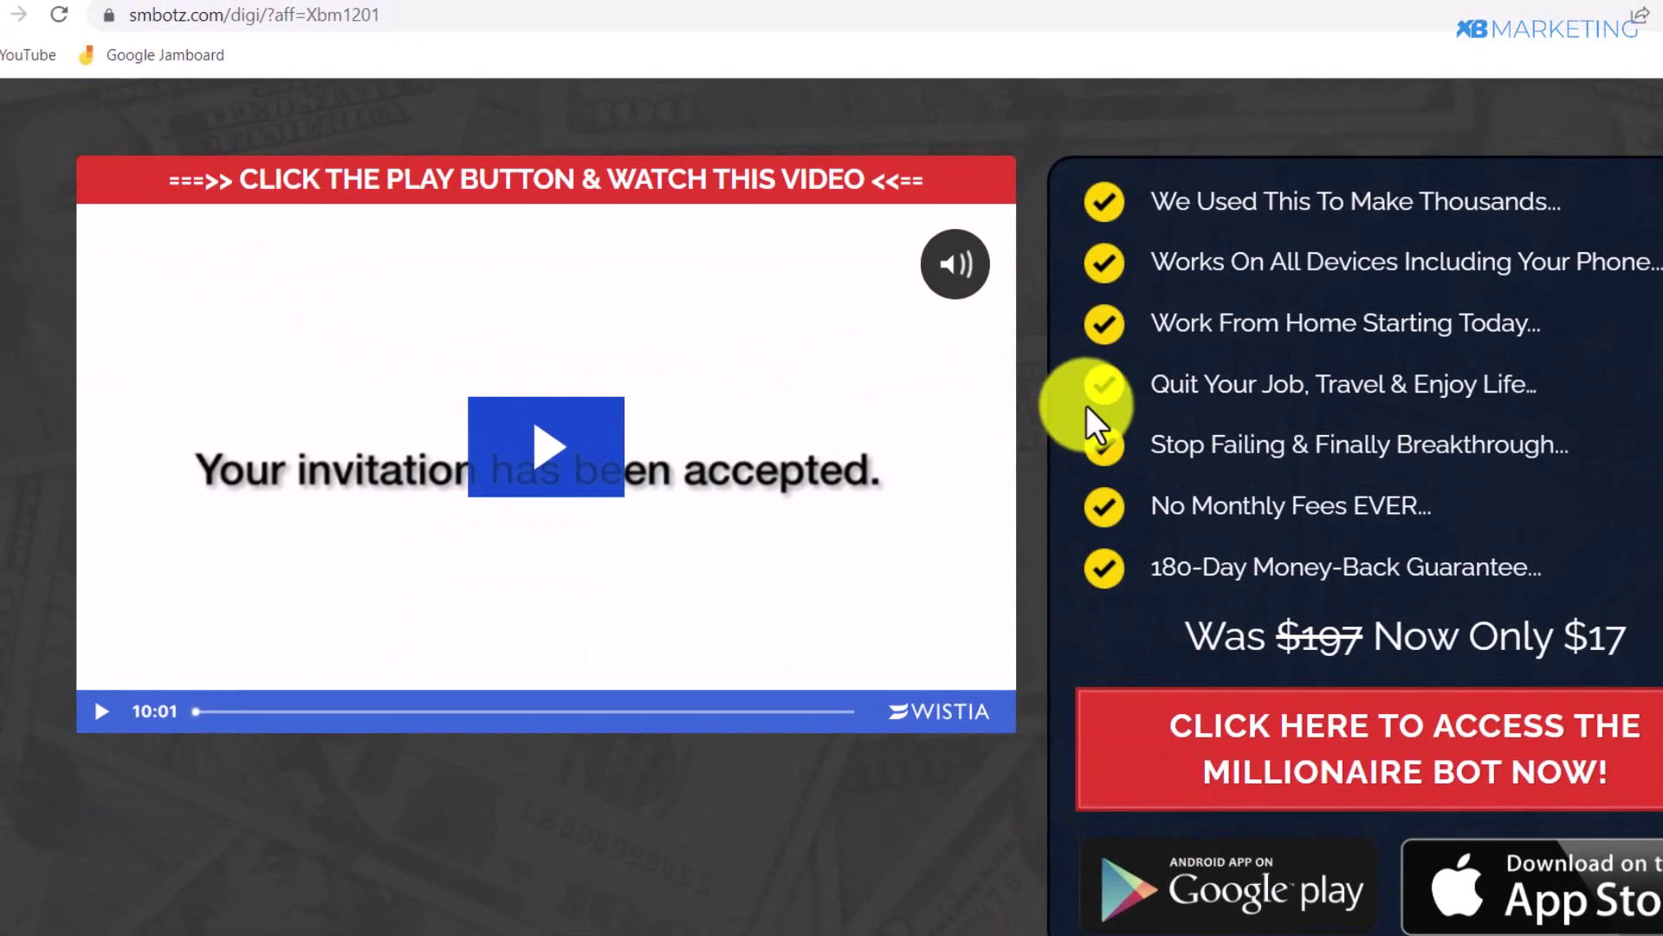
{"action": "scroll", "coordinate": [1161, 373], "scroll_direction": "up", "scroll_amount": 3}
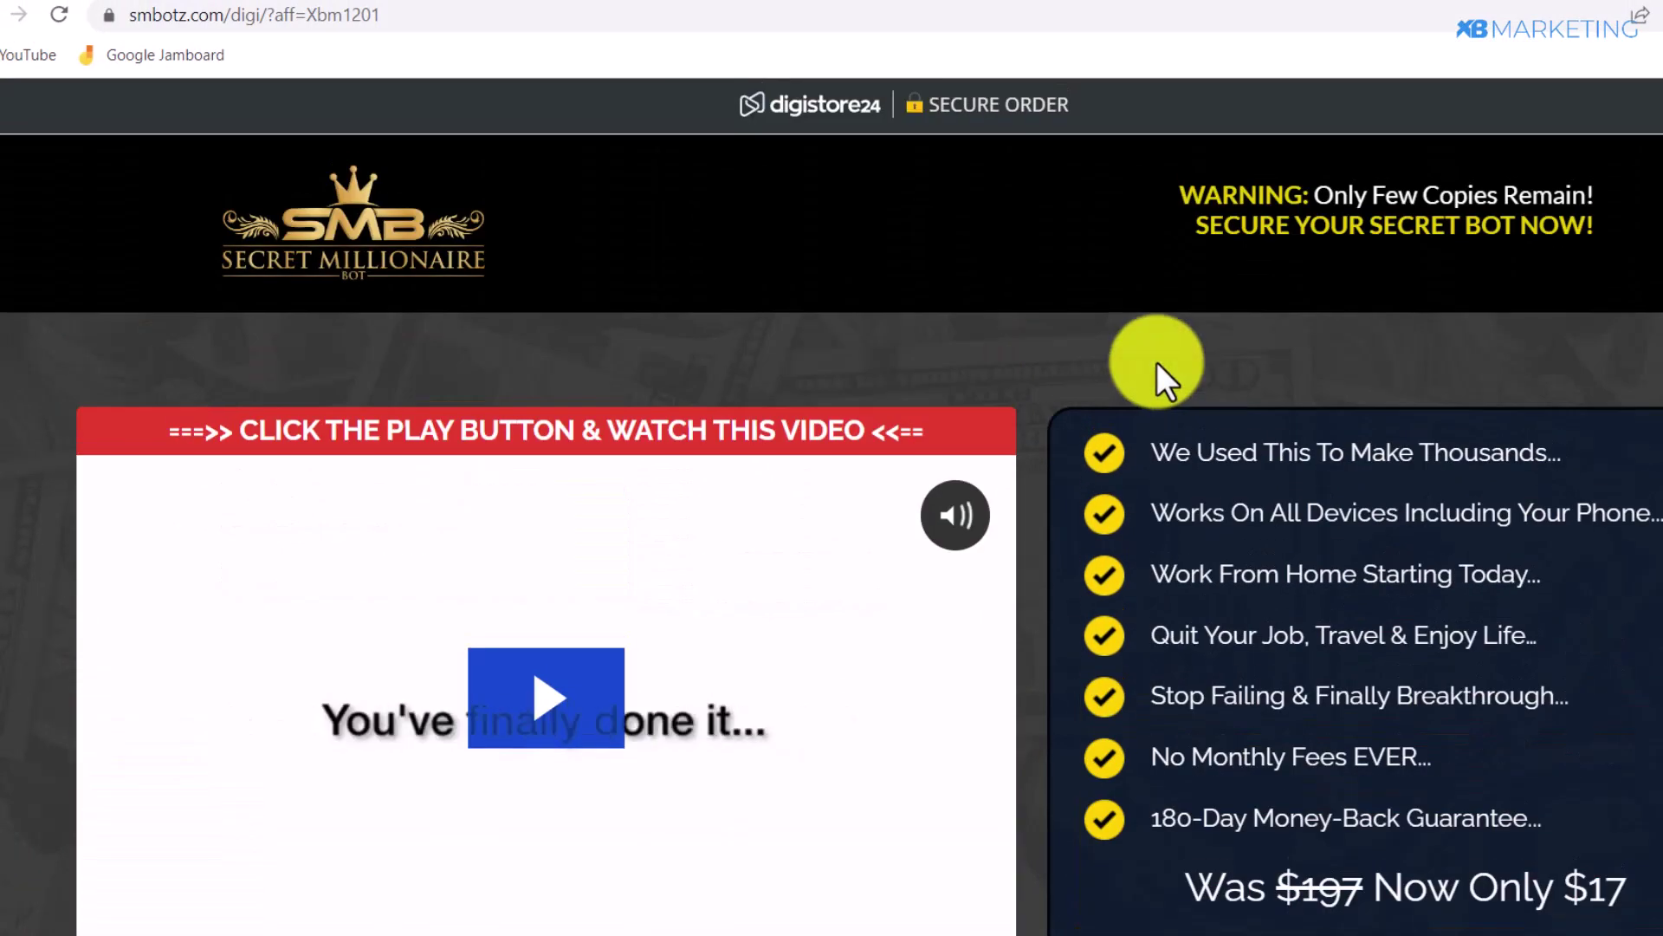
{"action": "scroll", "coordinate": [1109, 355], "scroll_direction": "down", "scroll_amount": 7}
{"action": "scroll", "coordinate": [620, 282], "scroll_direction": "up", "scroll_amount": 4}
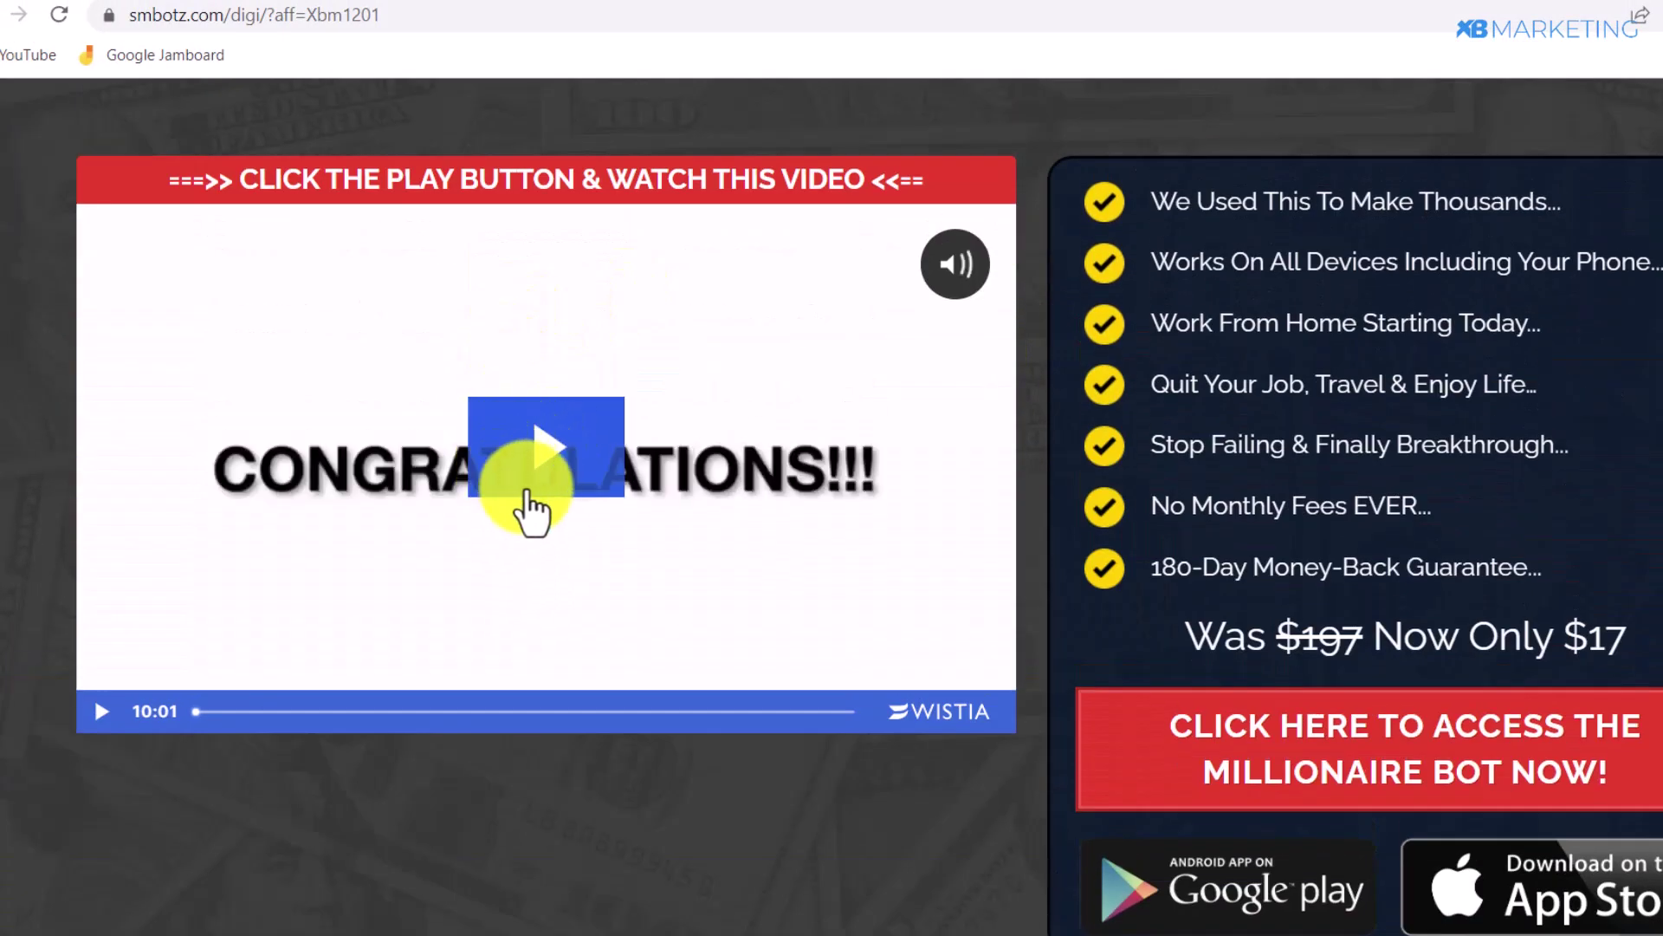
{"action": "scroll", "coordinate": [542, 408], "scroll_direction": "down", "scroll_amount": 14}
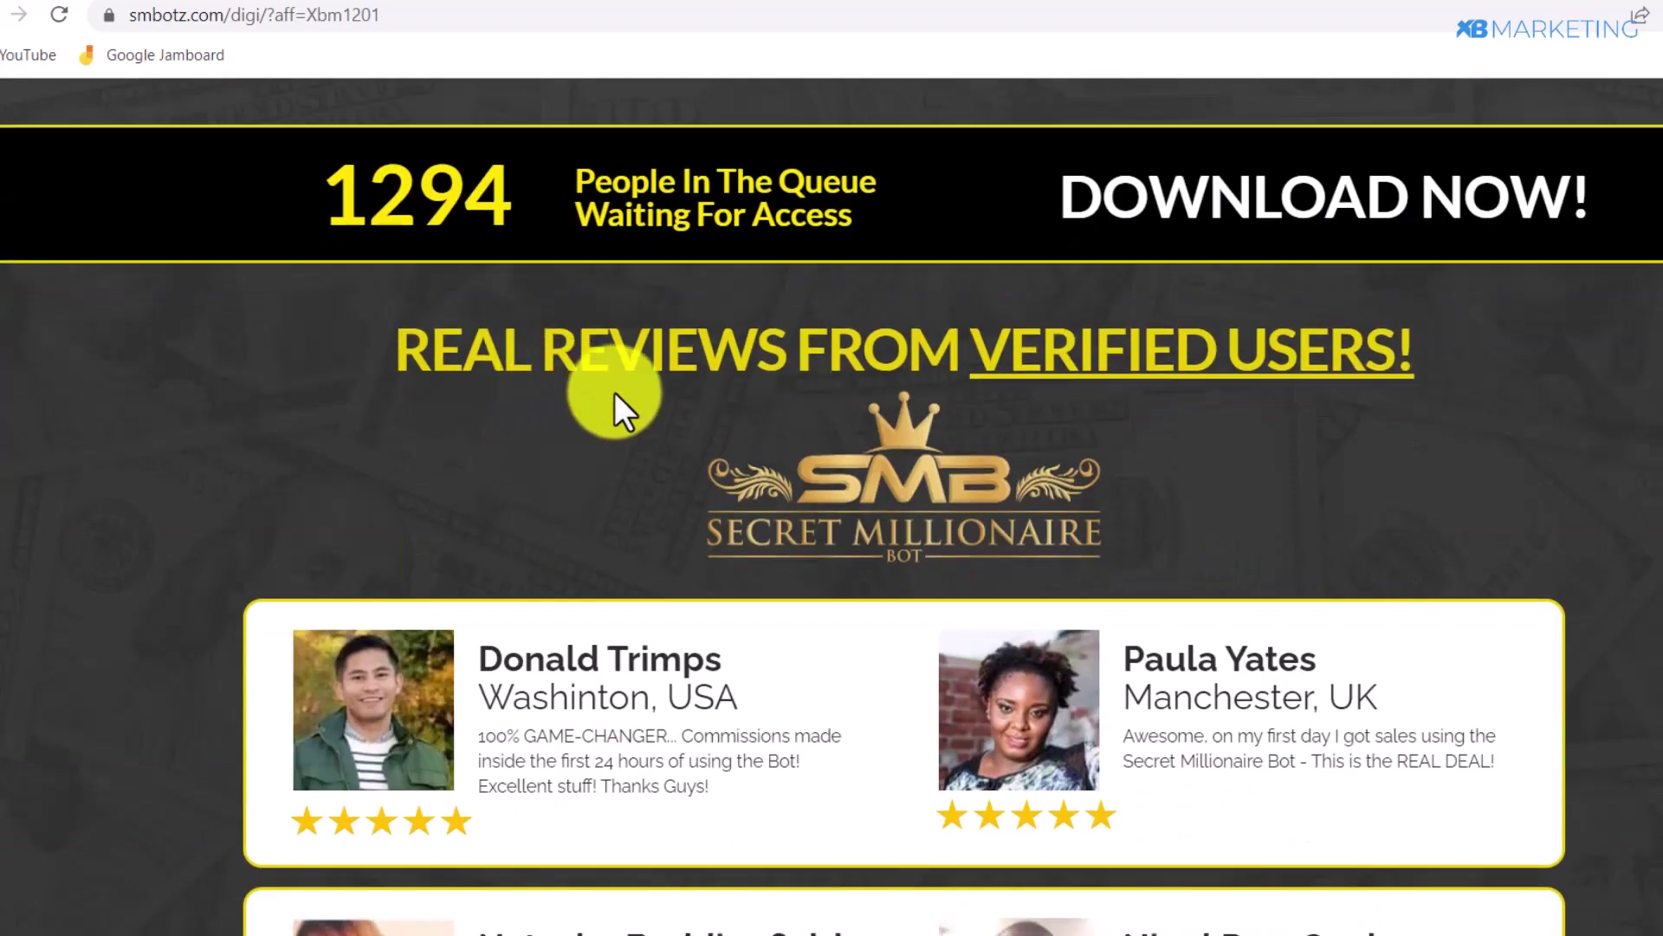
{"action": "scroll", "coordinate": [771, 402], "scroll_direction": "down", "scroll_amount": 10}
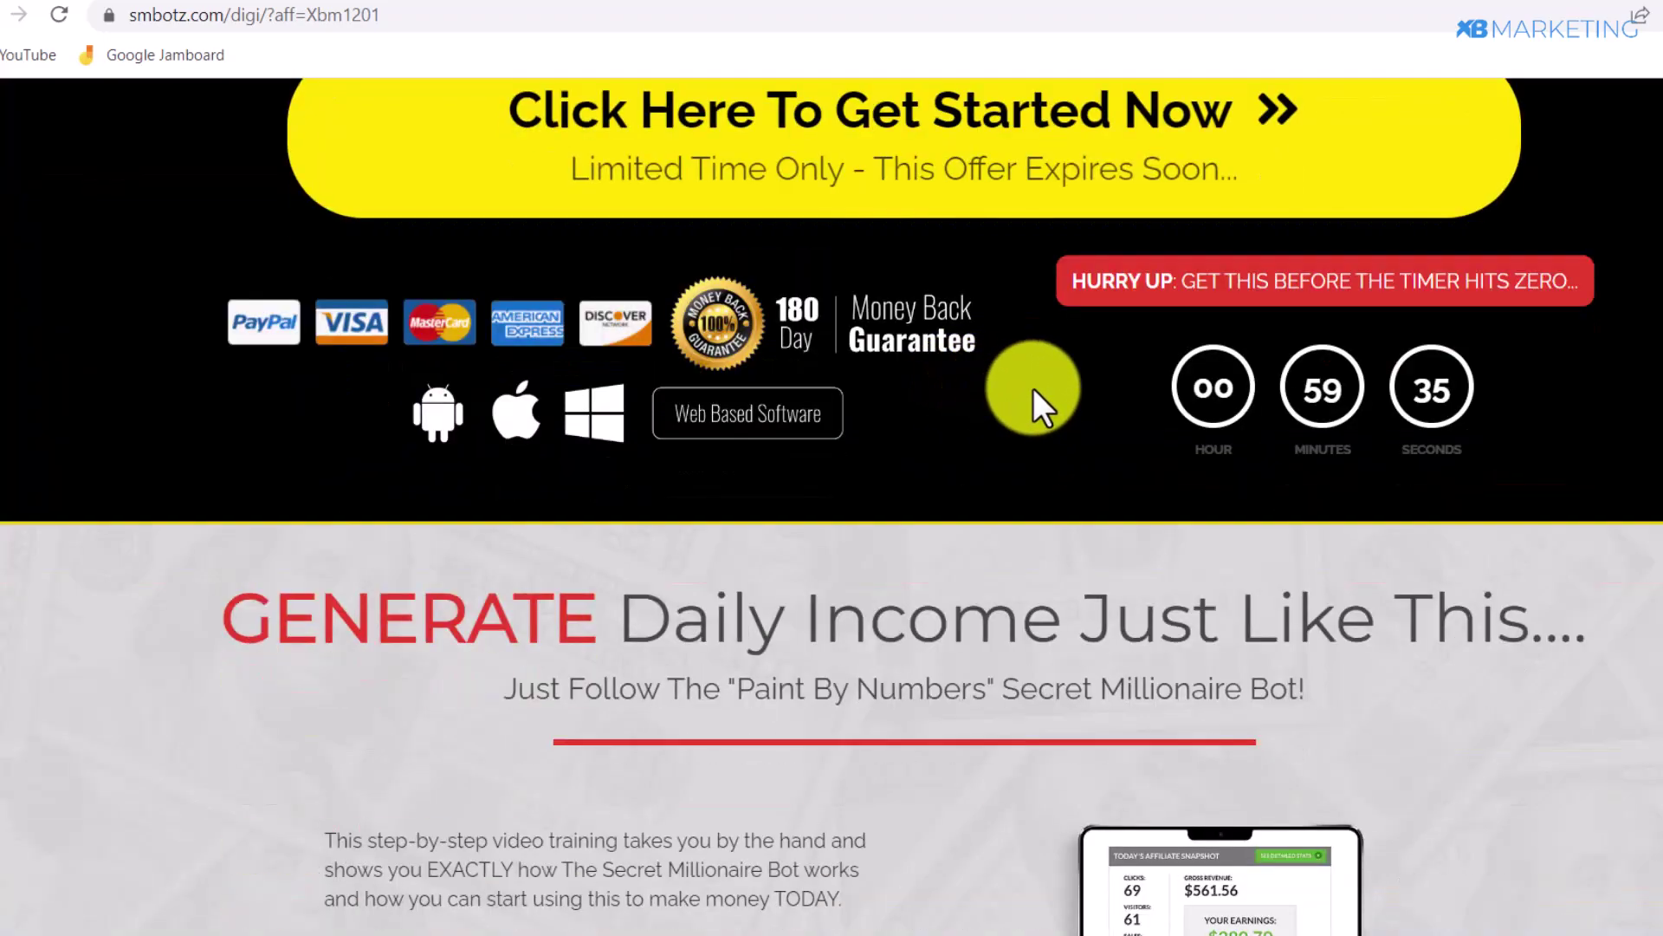
{"action": "scroll", "coordinate": [1033, 388], "scroll_direction": "up", "scroll_amount": 4}
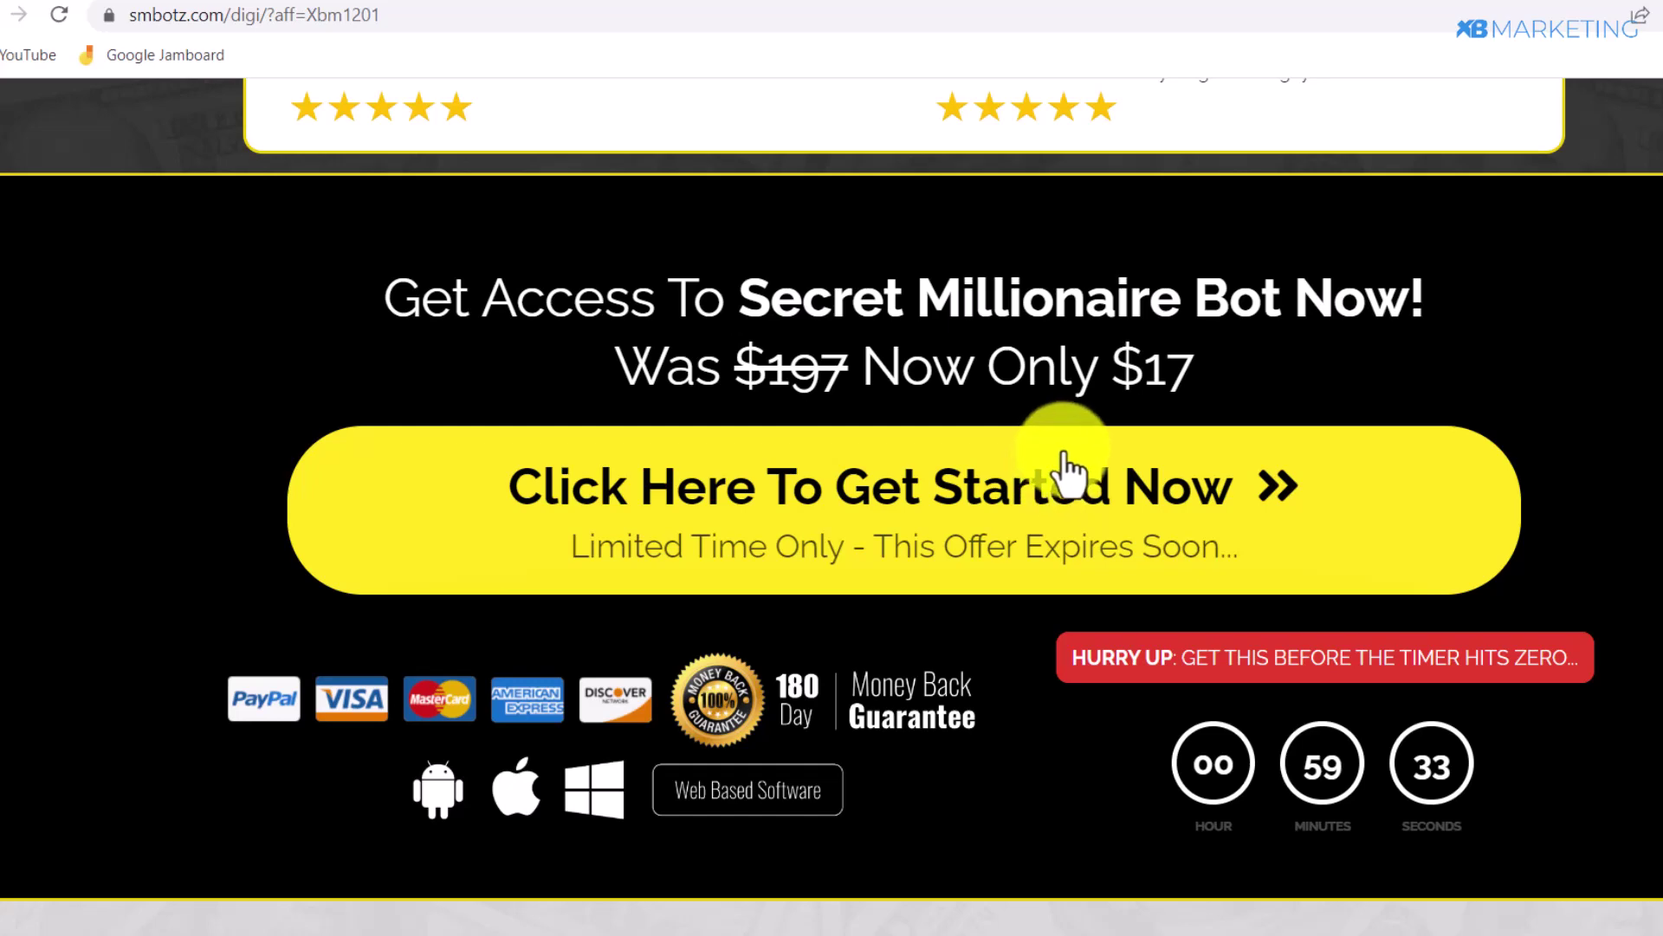
{"action": "scroll", "coordinate": [1061, 373], "scroll_direction": "up", "scroll_amount": 4}
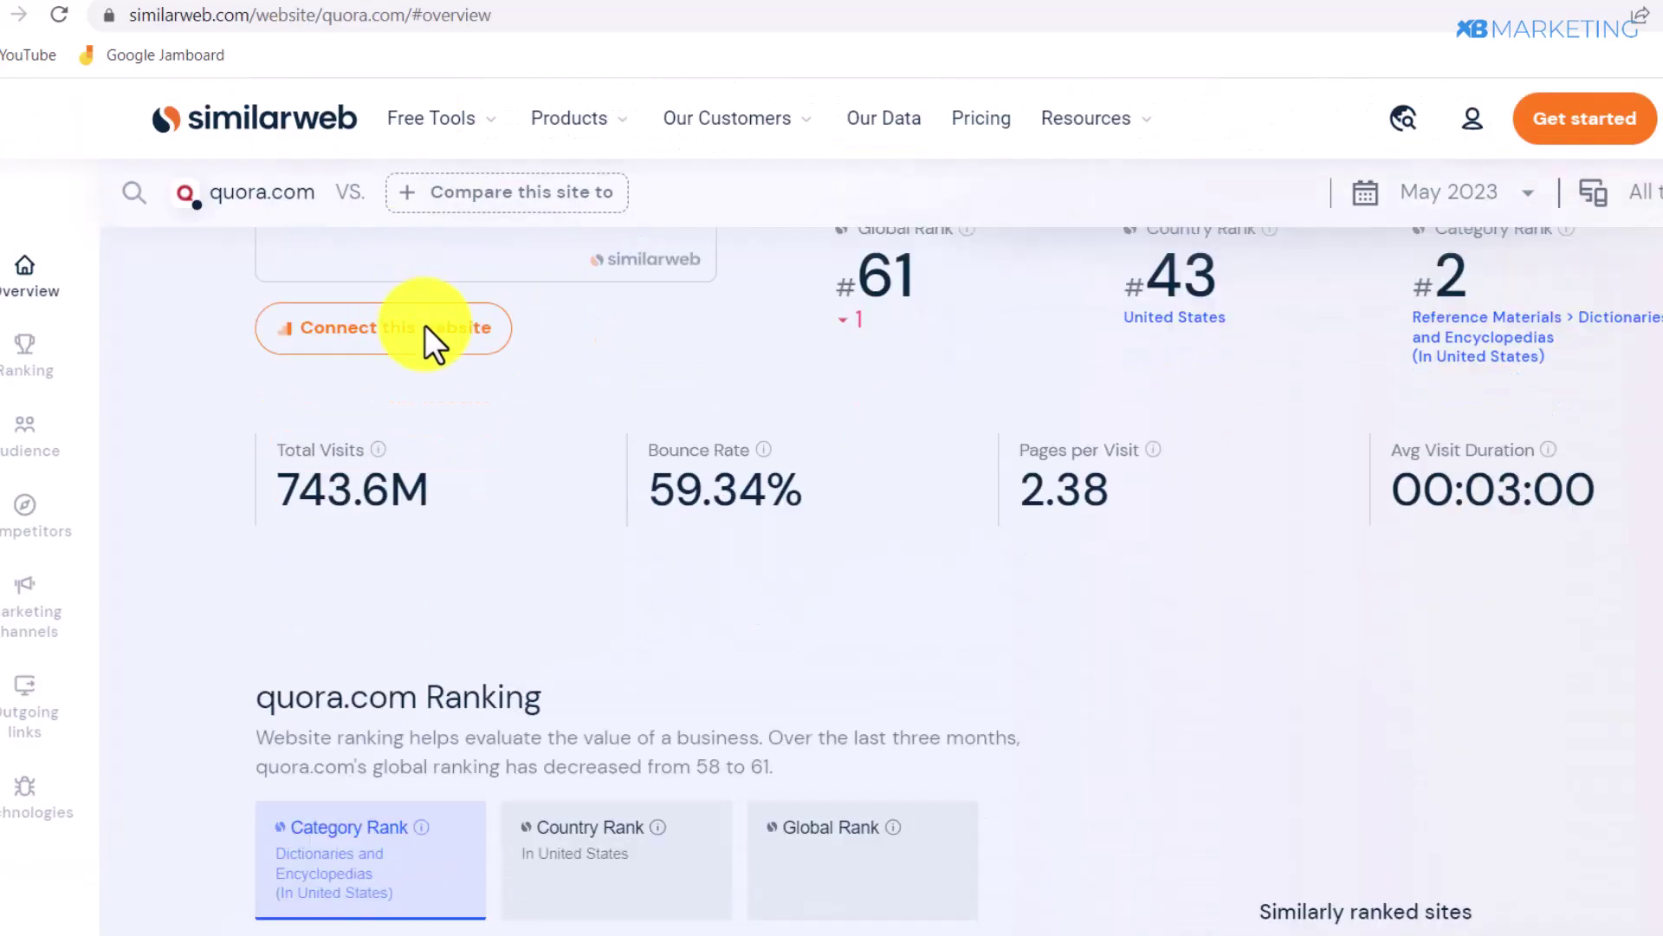
Scroll Similarweb's quora.com report from Total Visits and Ranking down to the country geography
{"action": "scroll", "coordinate": [364, 390], "scroll_direction": "down", "scroll_amount": 2}
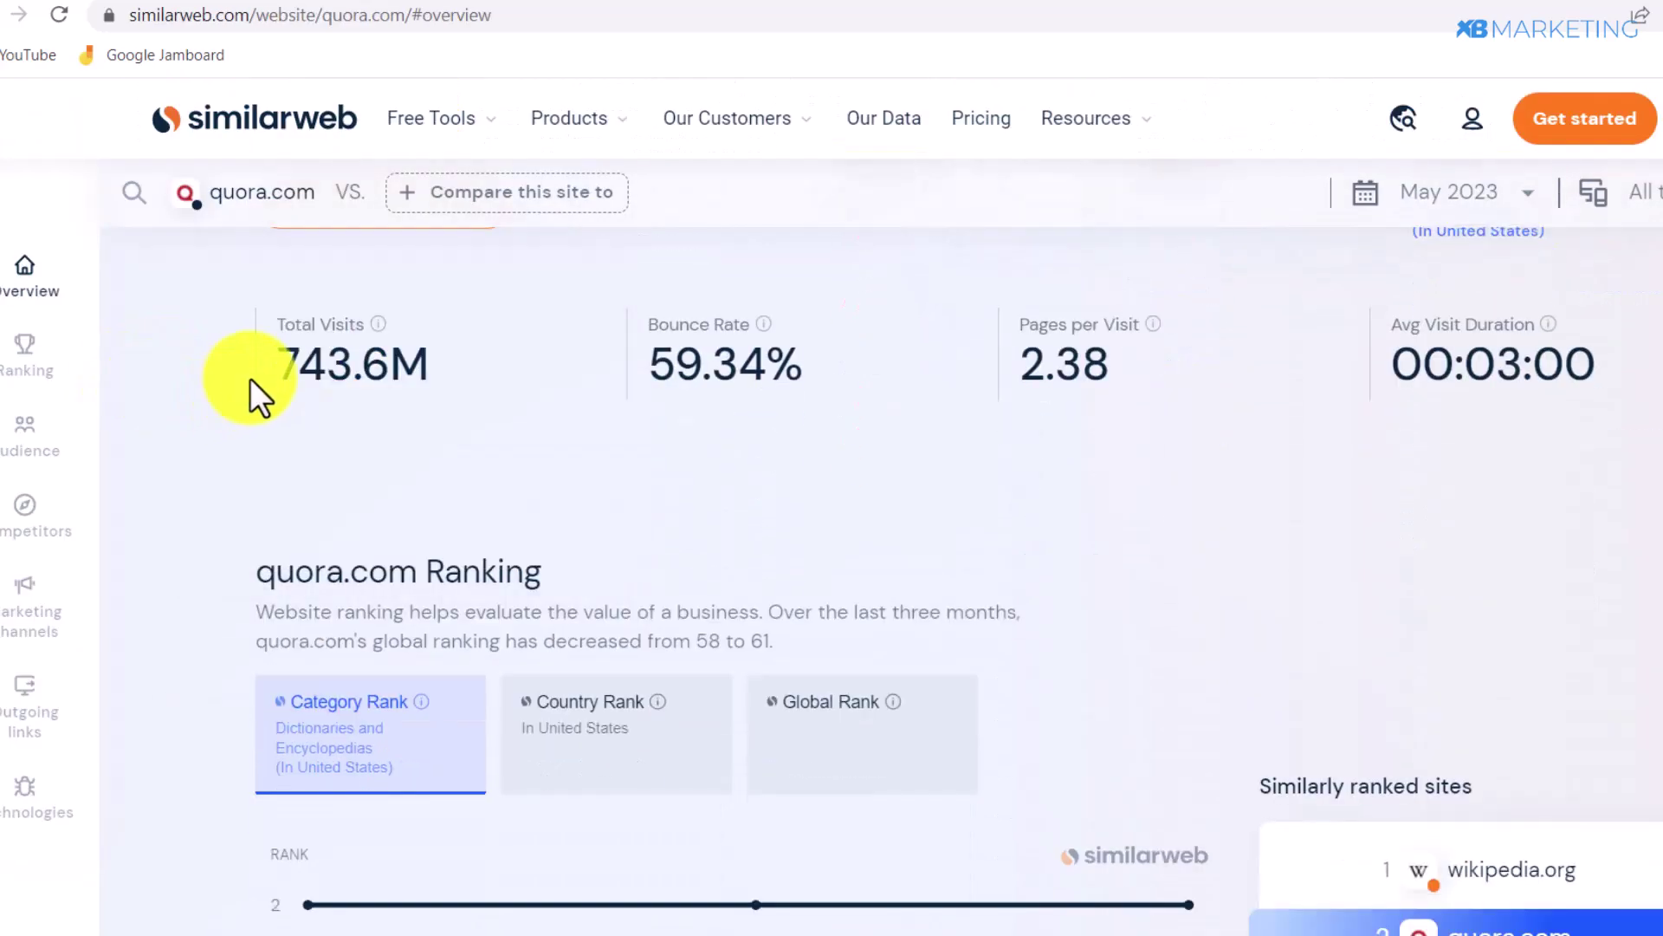
{"action": "scroll", "coordinate": [385, 350], "scroll_direction": "down", "scroll_amount": 8}
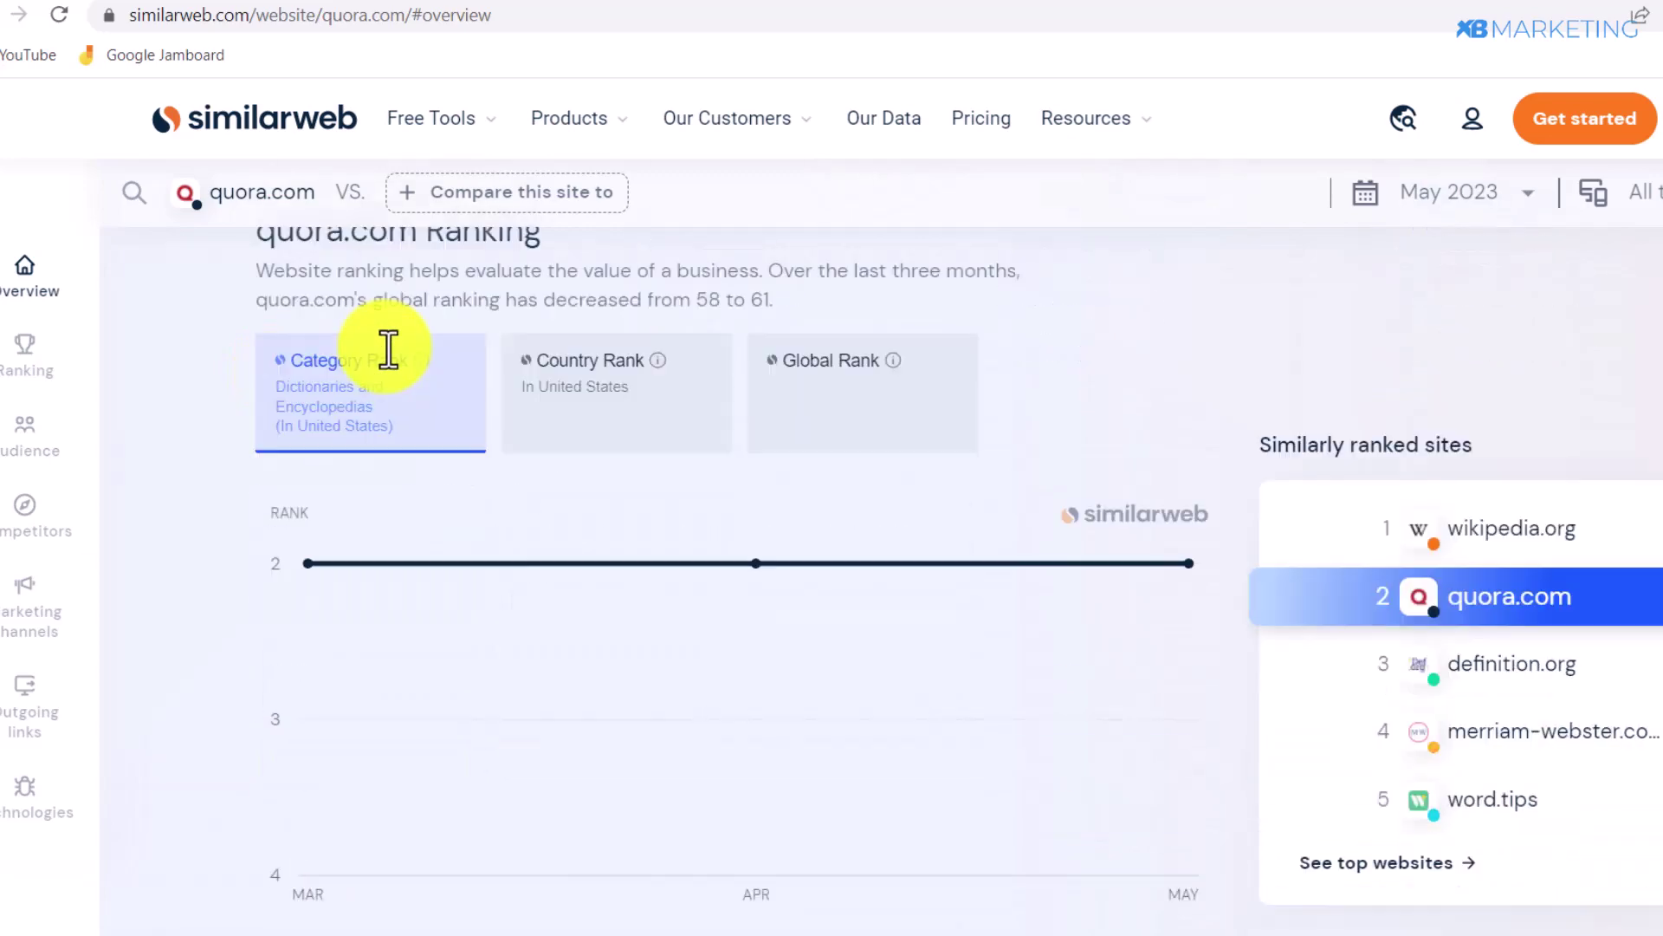
{"action": "scroll", "coordinate": [385, 346], "scroll_direction": "down", "scroll_amount": 15}
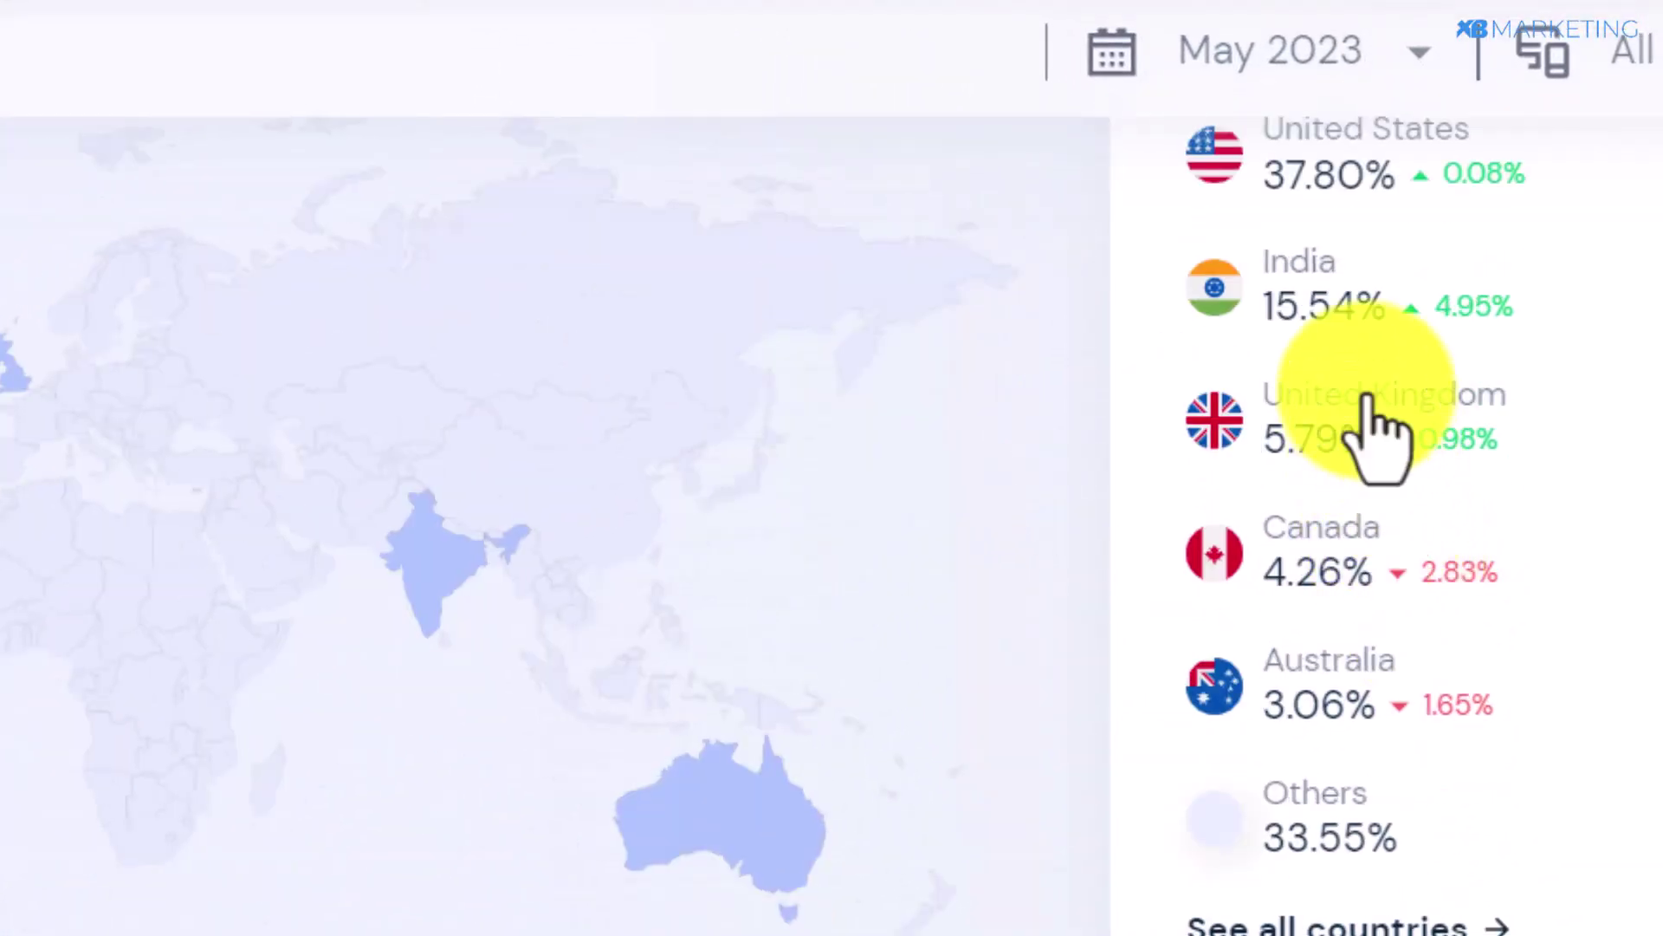
{"action": "scroll", "coordinate": [1325, 416], "scroll_direction": "up", "scroll_amount": 5}
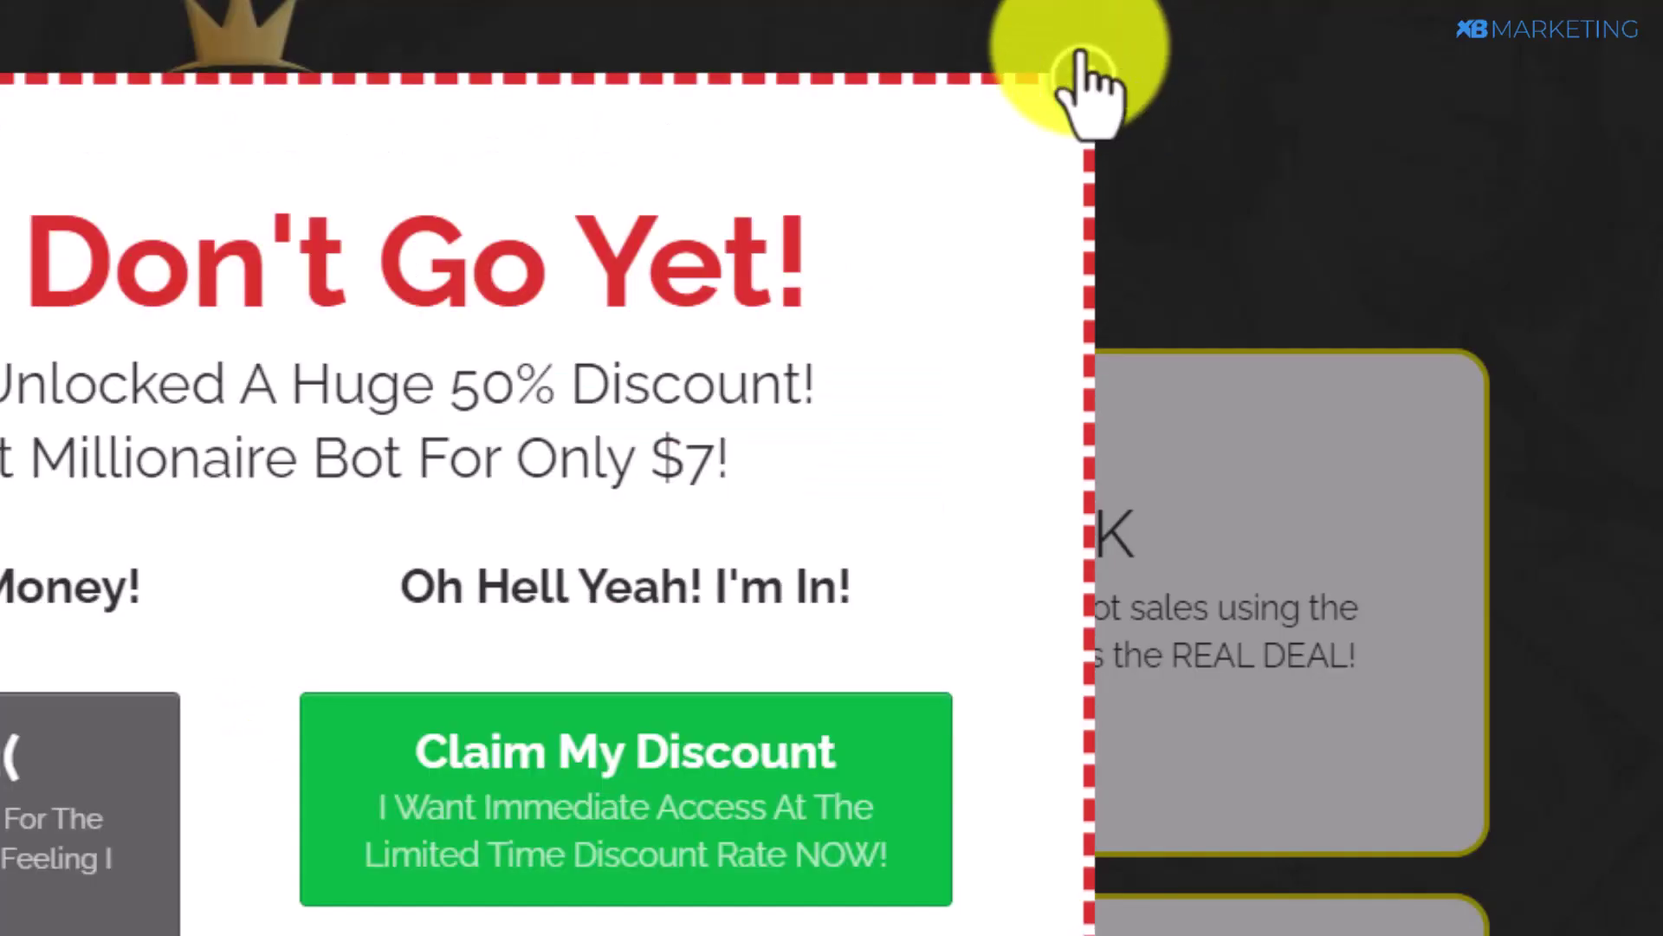
Close the 'Don't Go Yet!' popup, return to the Quora answer, and open its Vocal story link
{"action": "left_click", "coordinate": [1081, 75]}
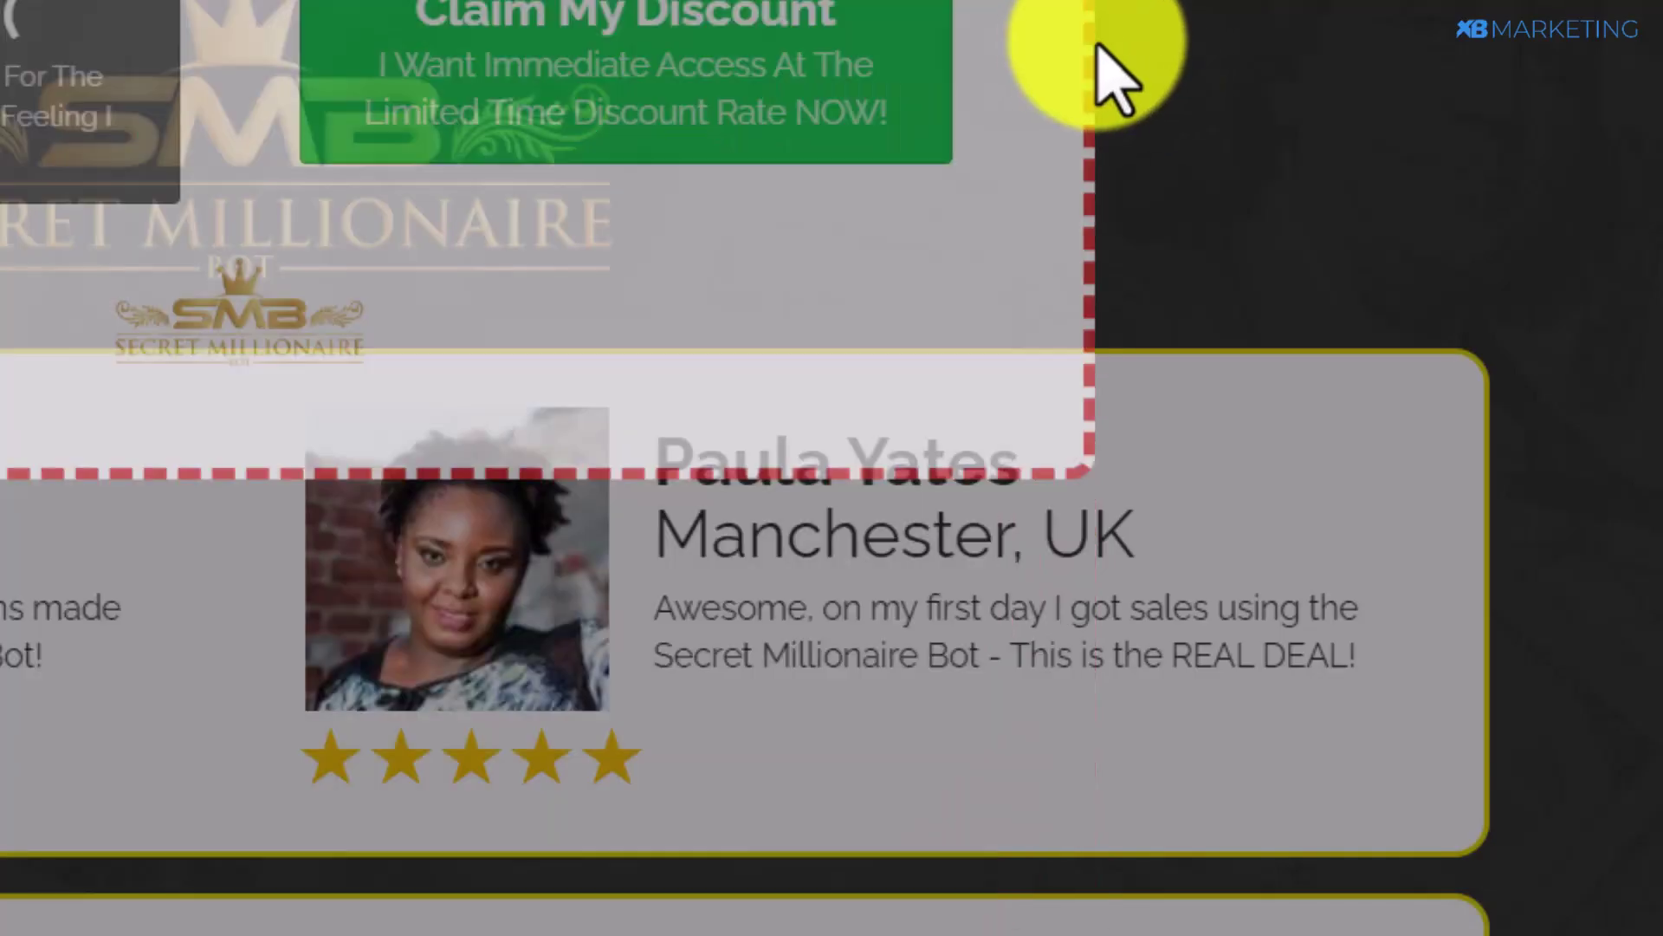
{"action": "scroll", "coordinate": [1366, 67], "scroll_direction": "up", "scroll_amount": 10}
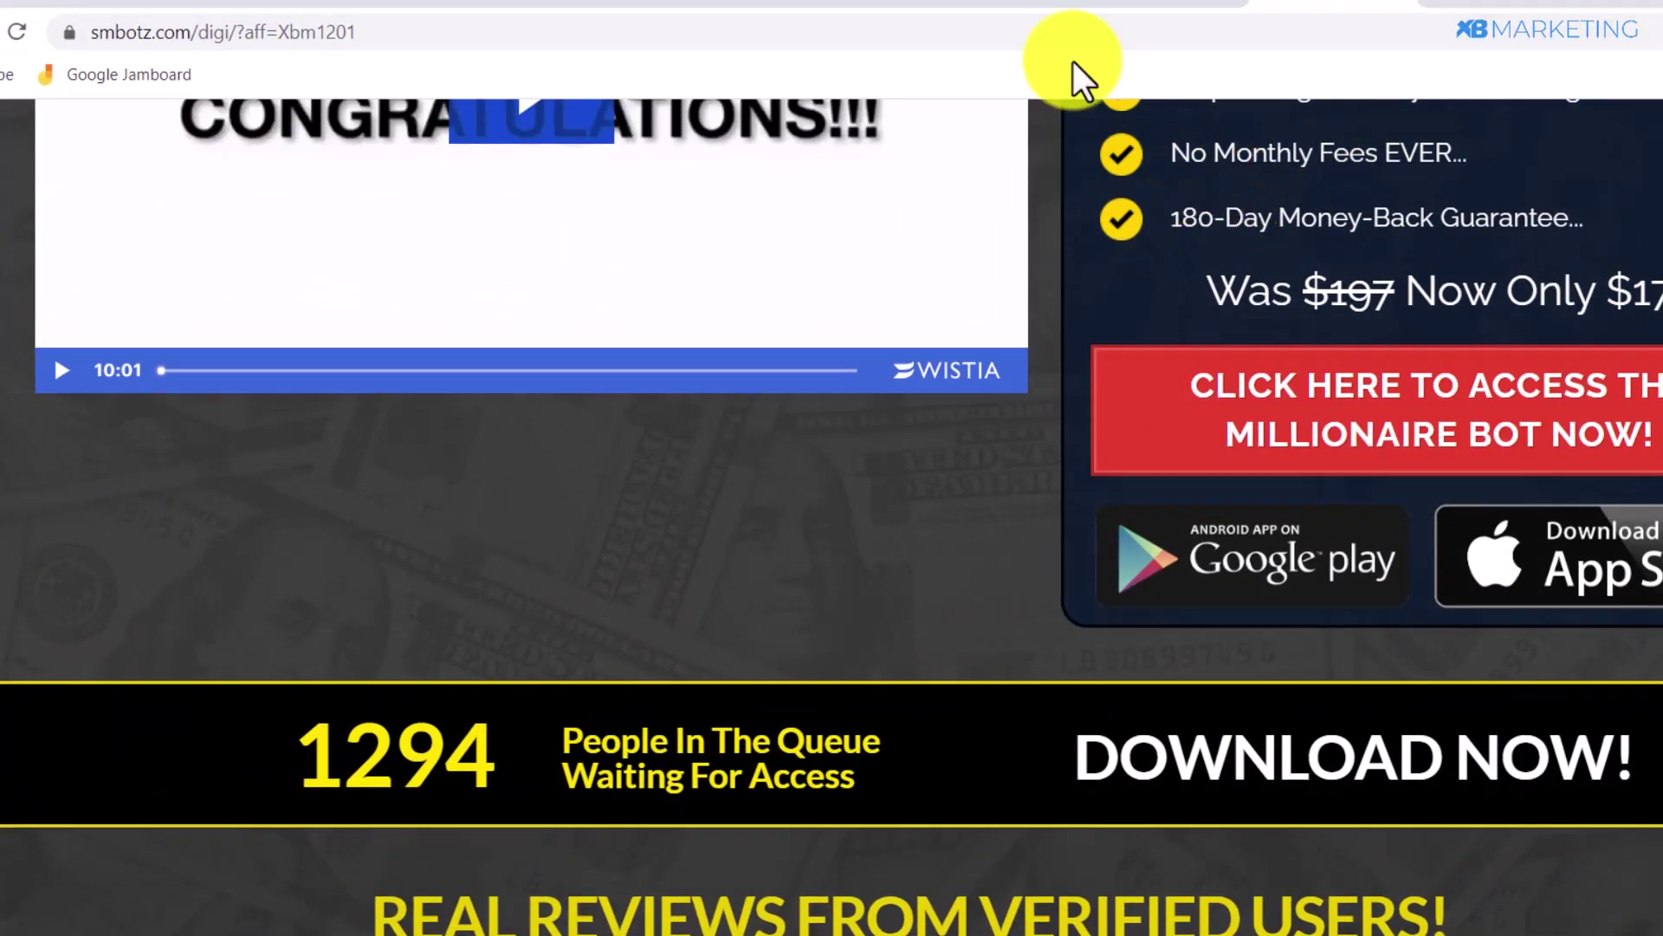
{"action": "left_click", "coordinate": [988, 3]}
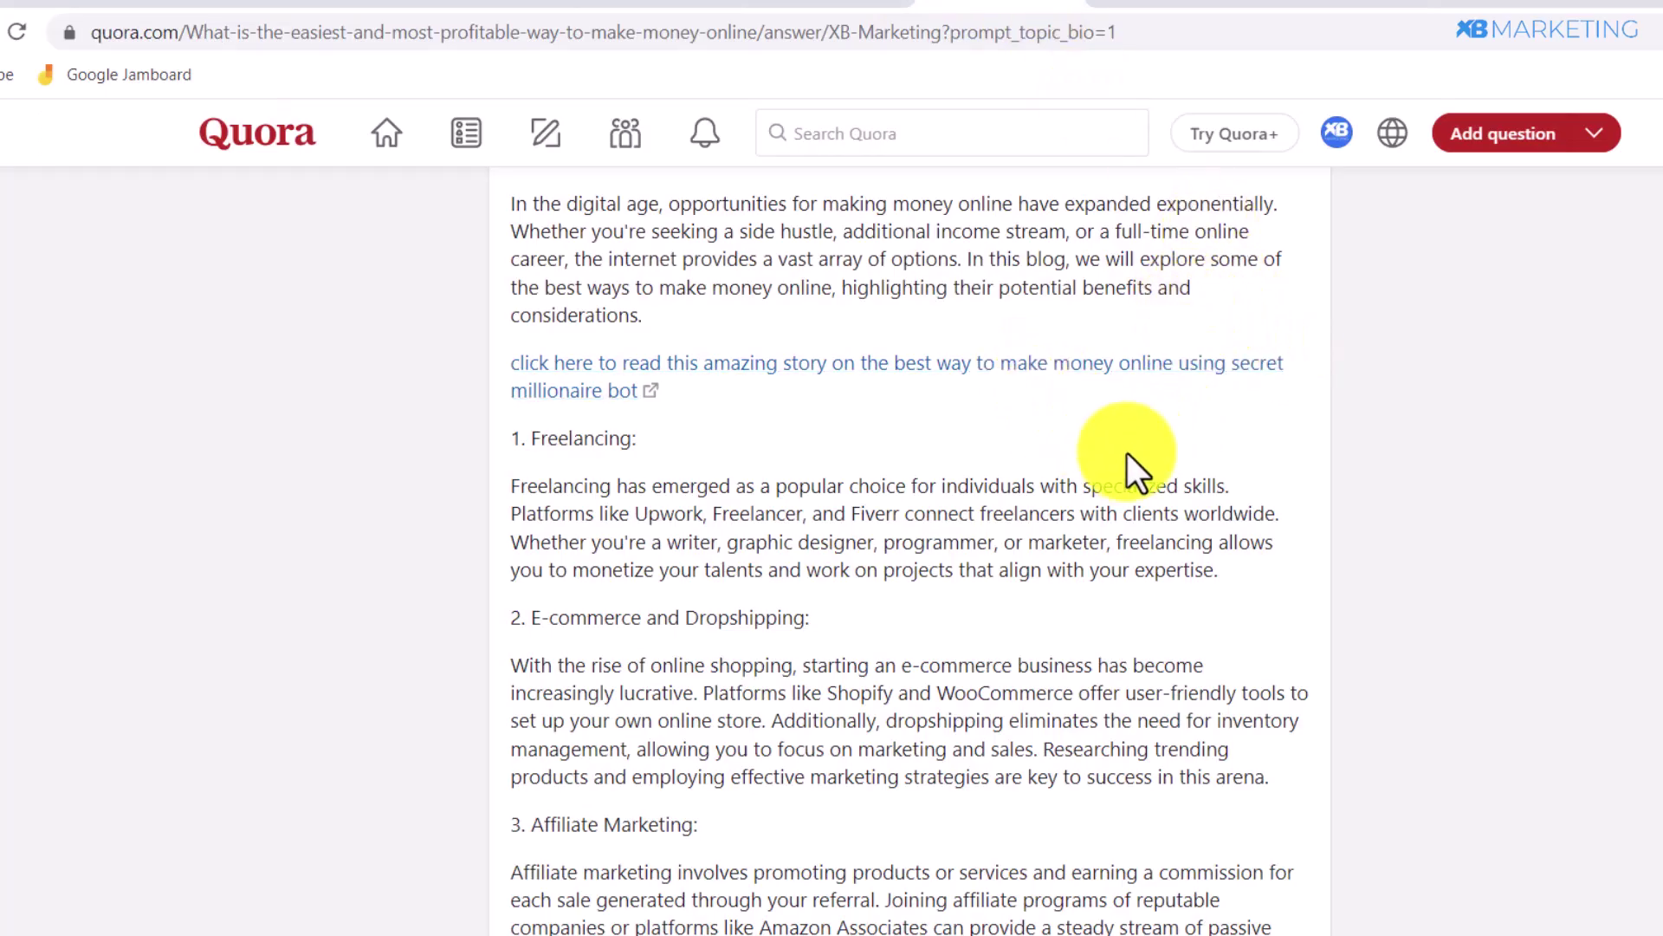
{"action": "scroll", "coordinate": [858, 390], "scroll_direction": "up", "scroll_amount": 3}
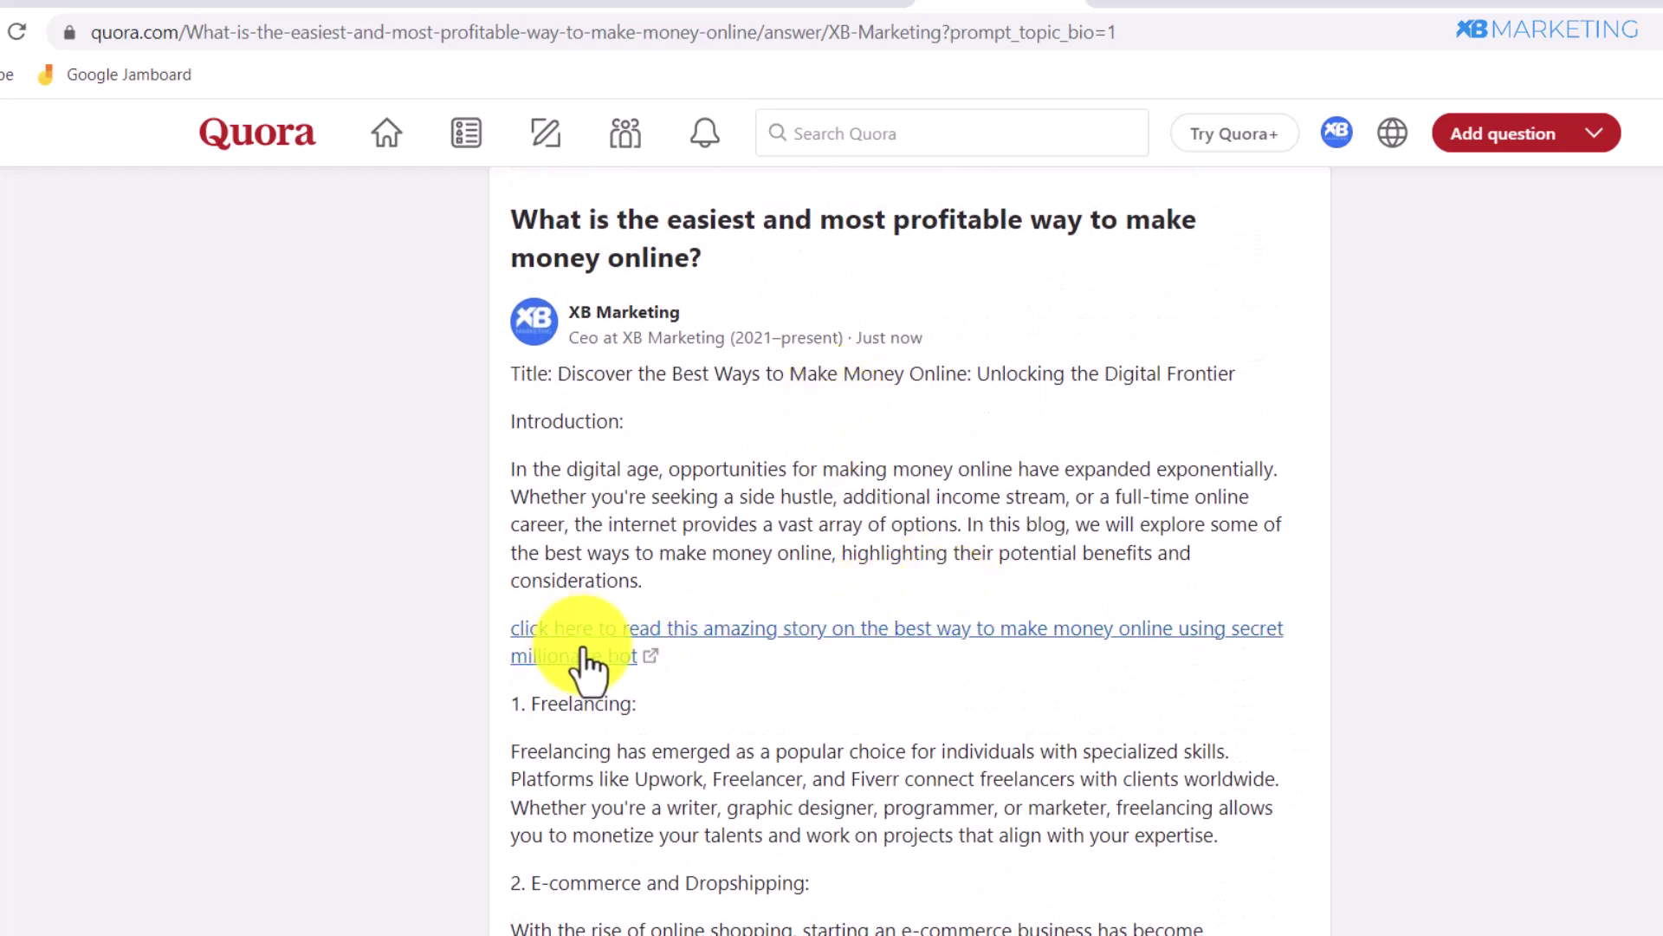
{"action": "left_click", "coordinate": [589, 667]}
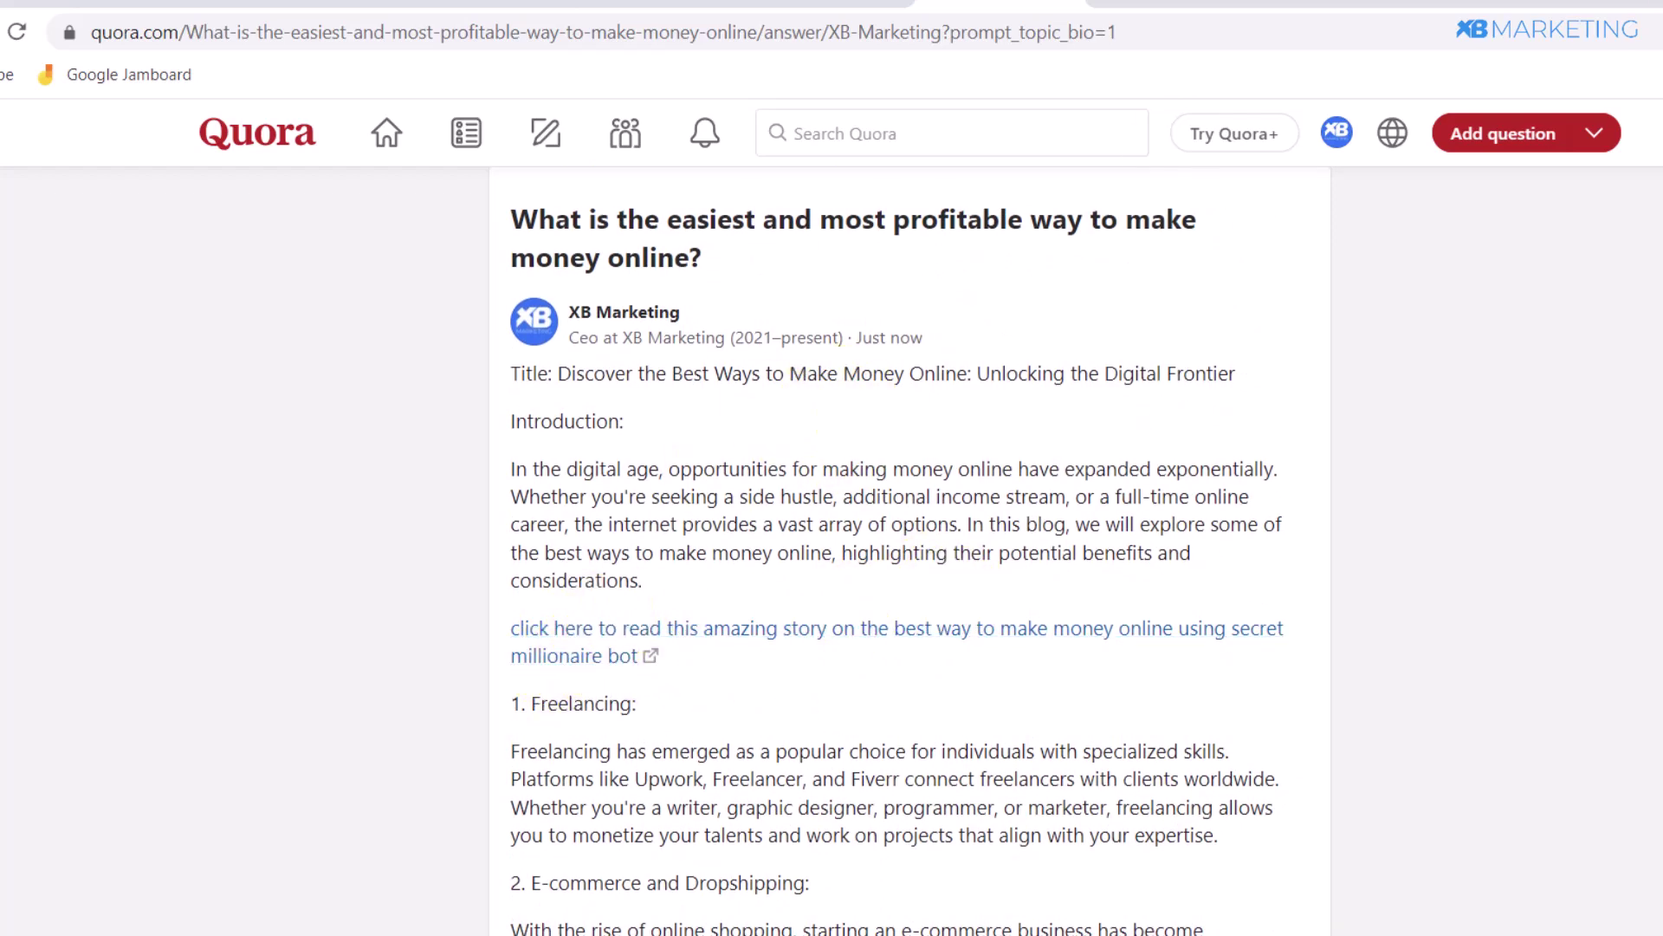
{"action": "left_click", "coordinate": [1169, 5]}
Scroll through the Vocal draft story to its secret millionaire bot 'click here' link
{"action": "scroll", "coordinate": [1156, 135], "scroll_direction": "up", "scroll_amount": 10}
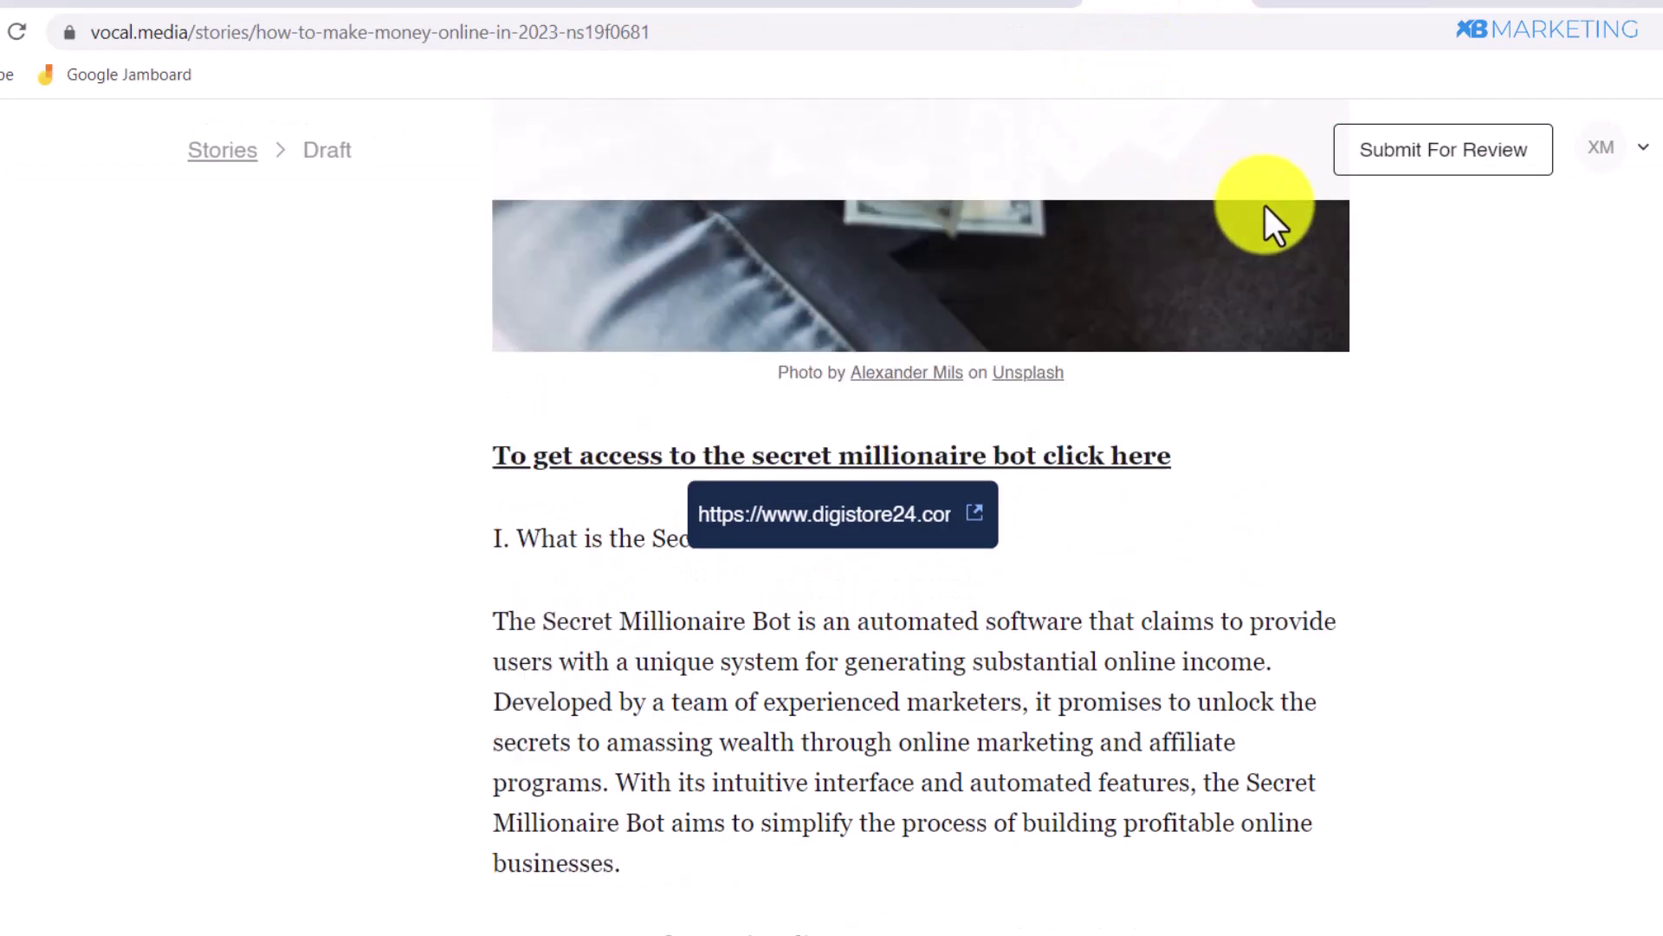
{"action": "scroll", "coordinate": [984, 341], "scroll_direction": "down", "scroll_amount": 3}
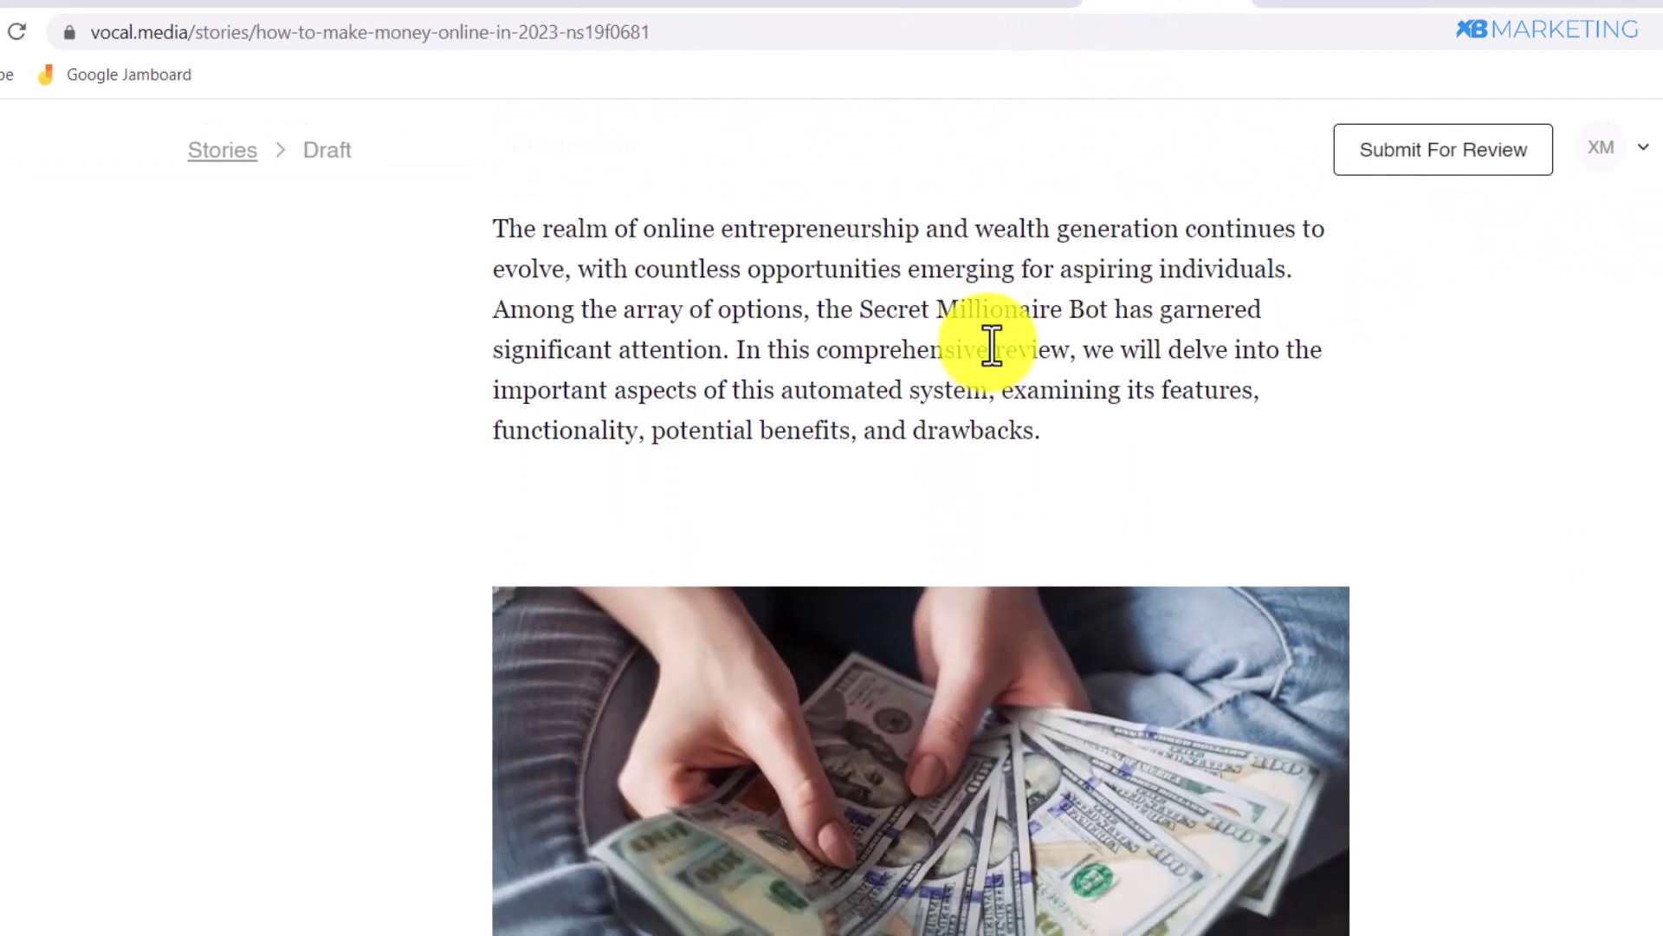
{"action": "scroll", "coordinate": [991, 341], "scroll_direction": "up", "scroll_amount": 5}
{"action": "scroll", "coordinate": [1079, 350], "scroll_direction": "down", "scroll_amount": 10}
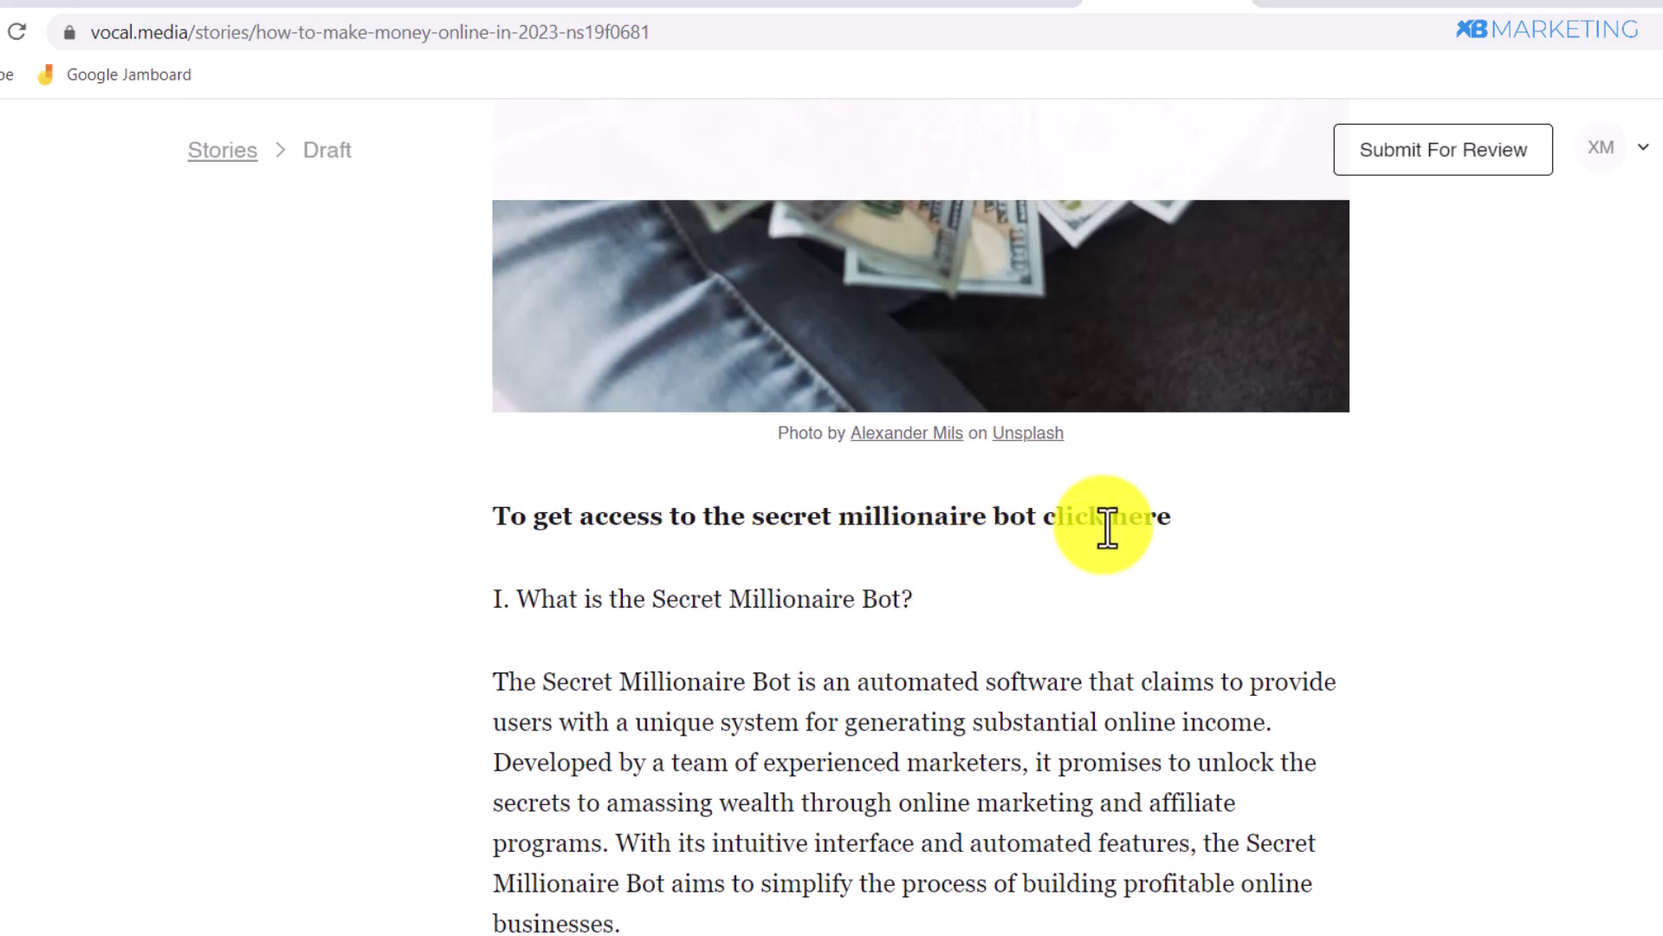
{"action": "scroll", "coordinate": [1107, 529], "scroll_direction": "up", "scroll_amount": 2}
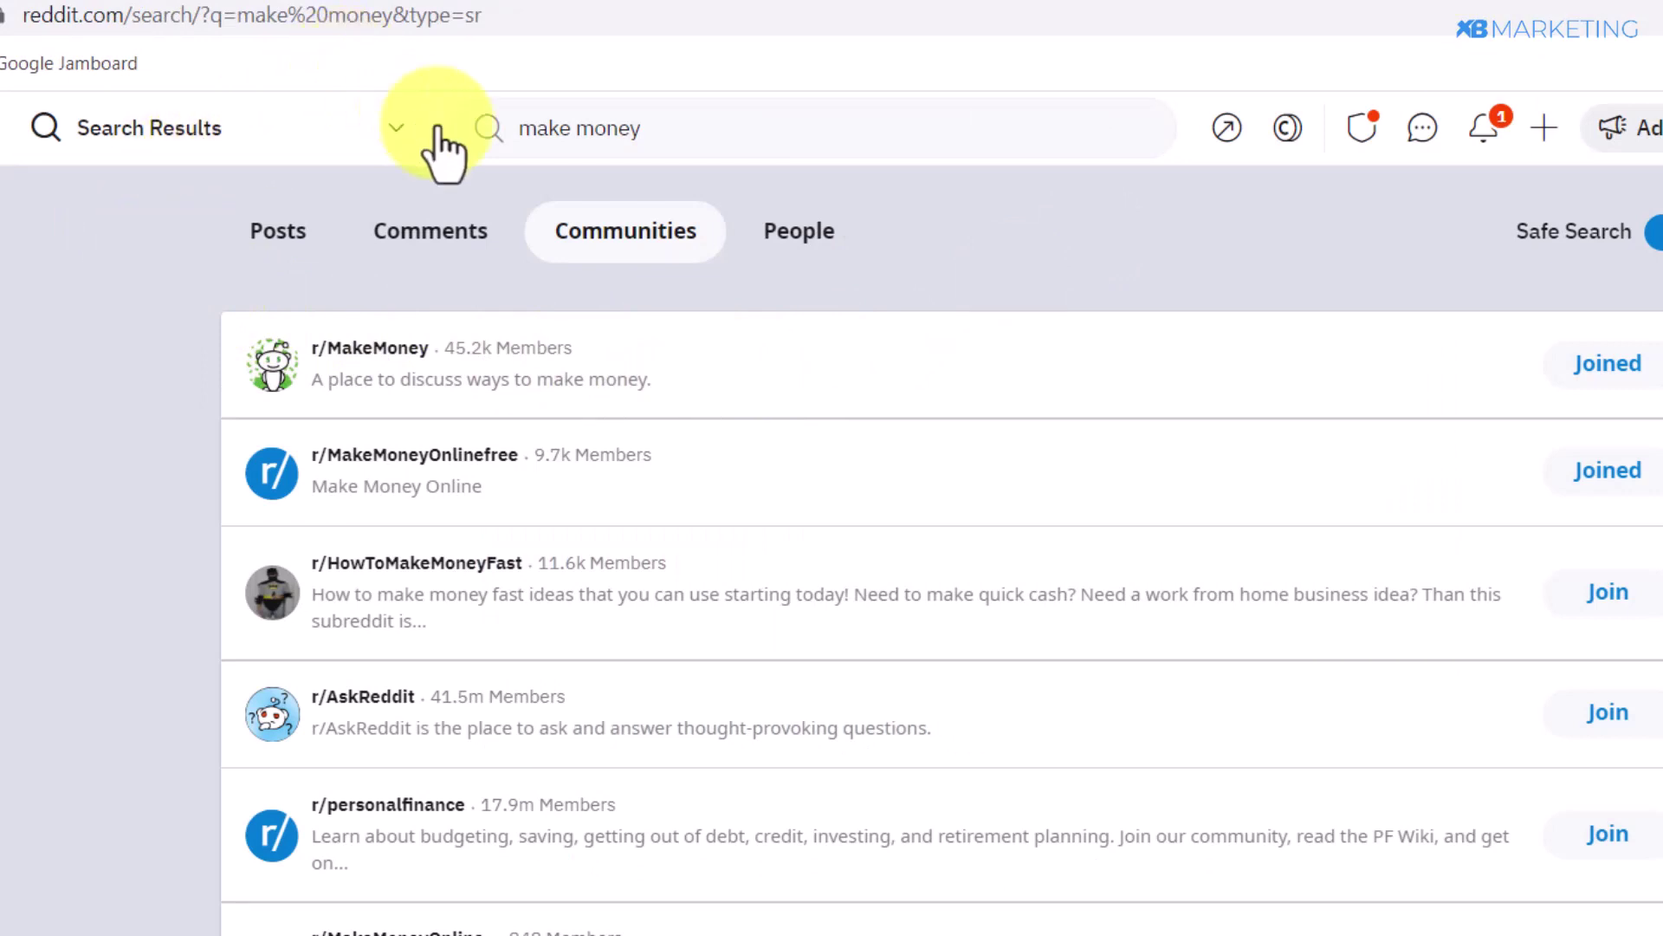
Show Reddit's community results for 'make money', revisit the Vocal draft, then go to Facebook's group results
{"action": "left_click", "coordinate": [543, 143]}
{"action": "left_click", "coordinate": [631, 274]}
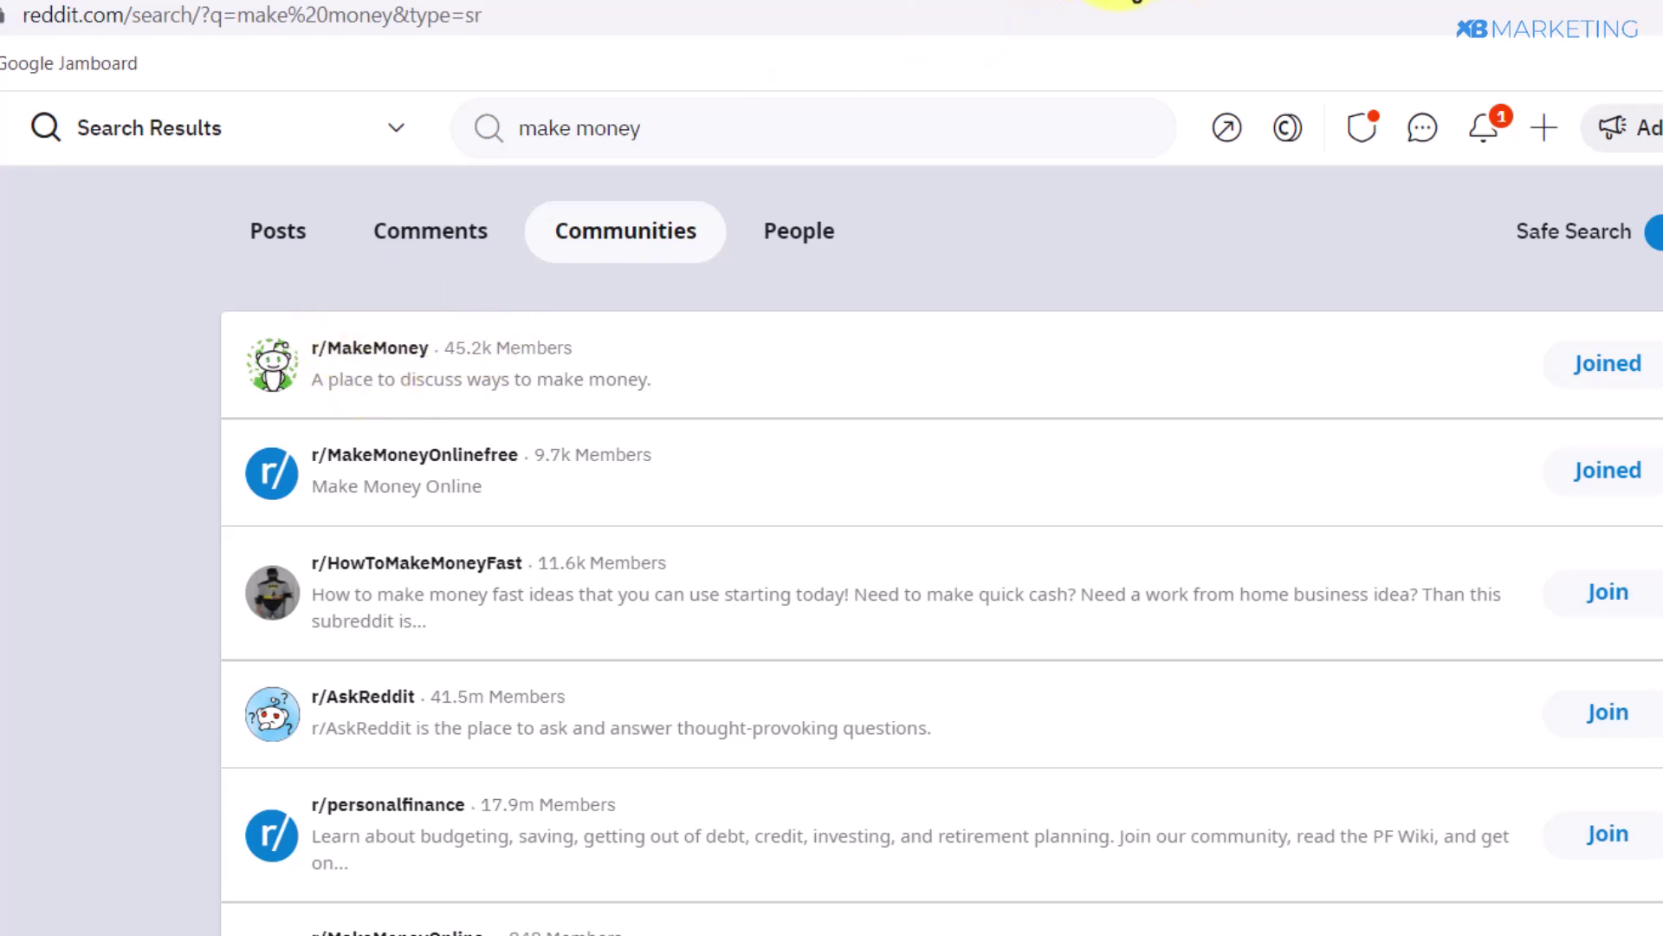
{"action": "left_click", "coordinate": [1122, 0]}
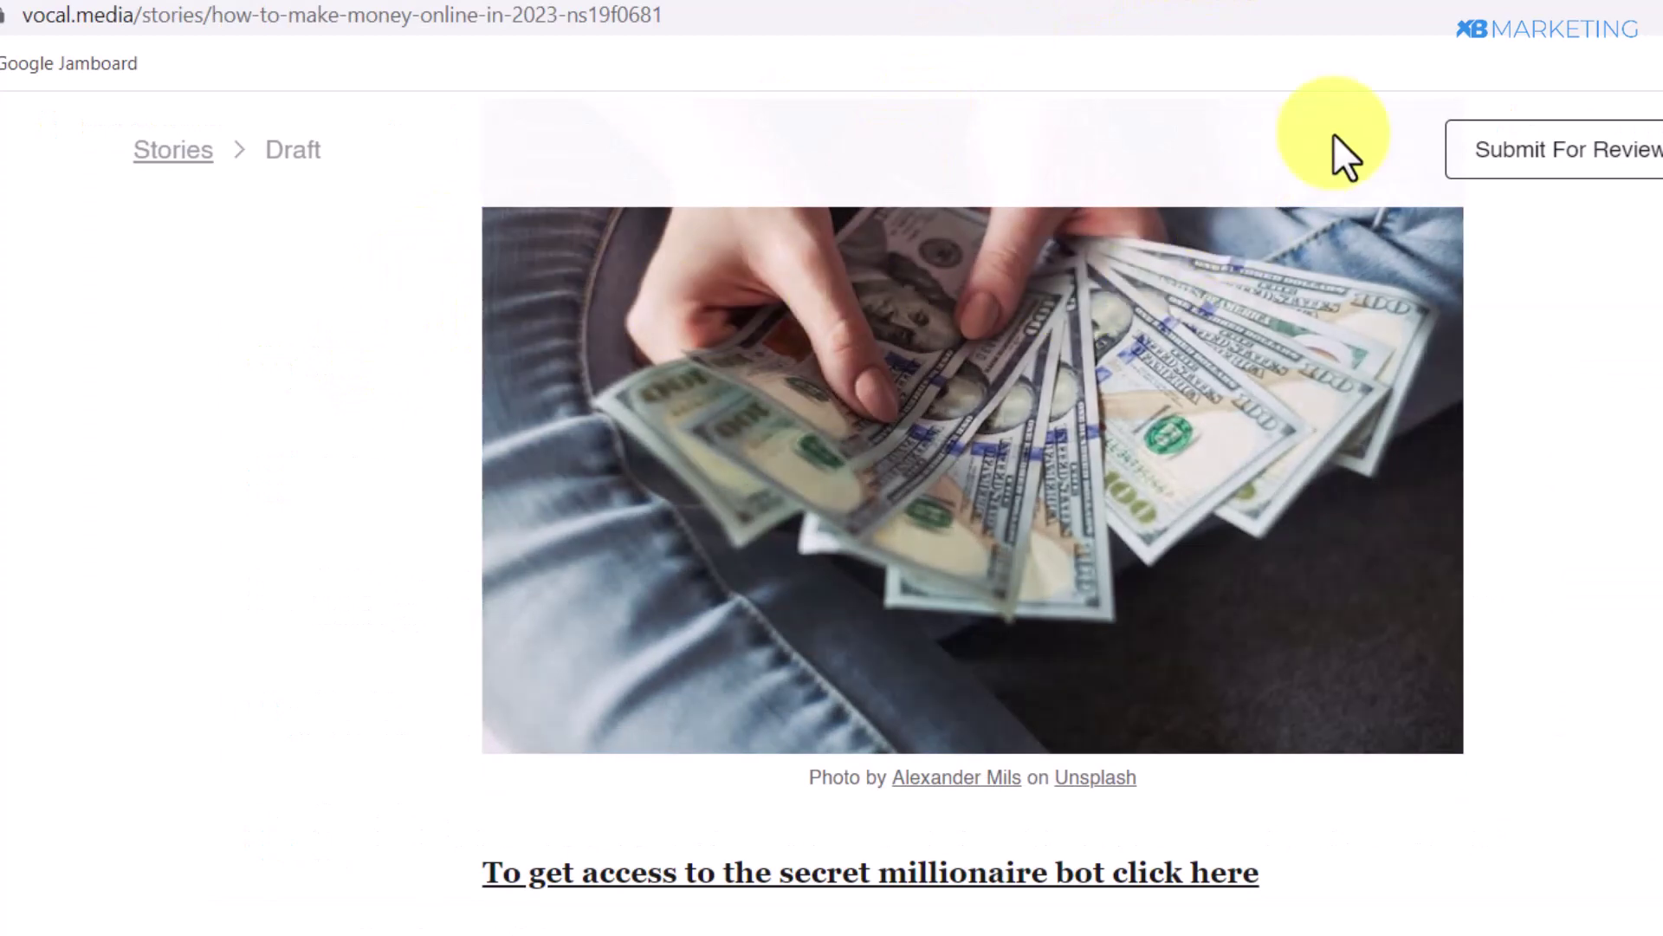
{"action": "scroll", "coordinate": [970, 485], "scroll_direction": "down", "scroll_amount": 2}
{"action": "left_click", "coordinate": [1381, 0]}
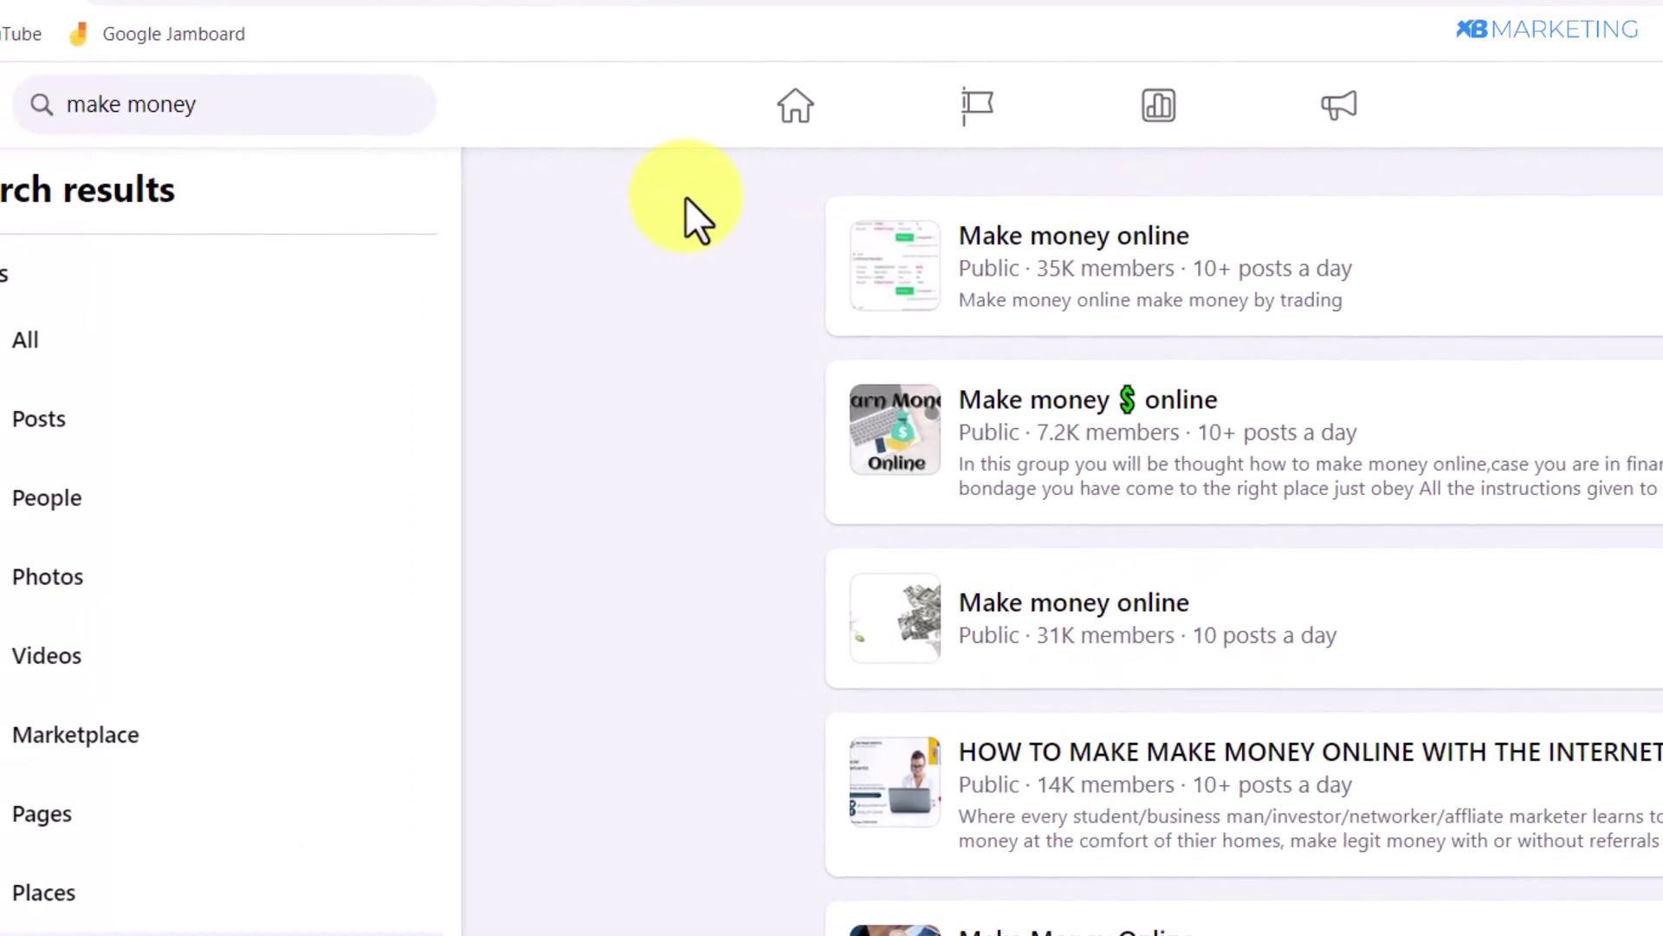